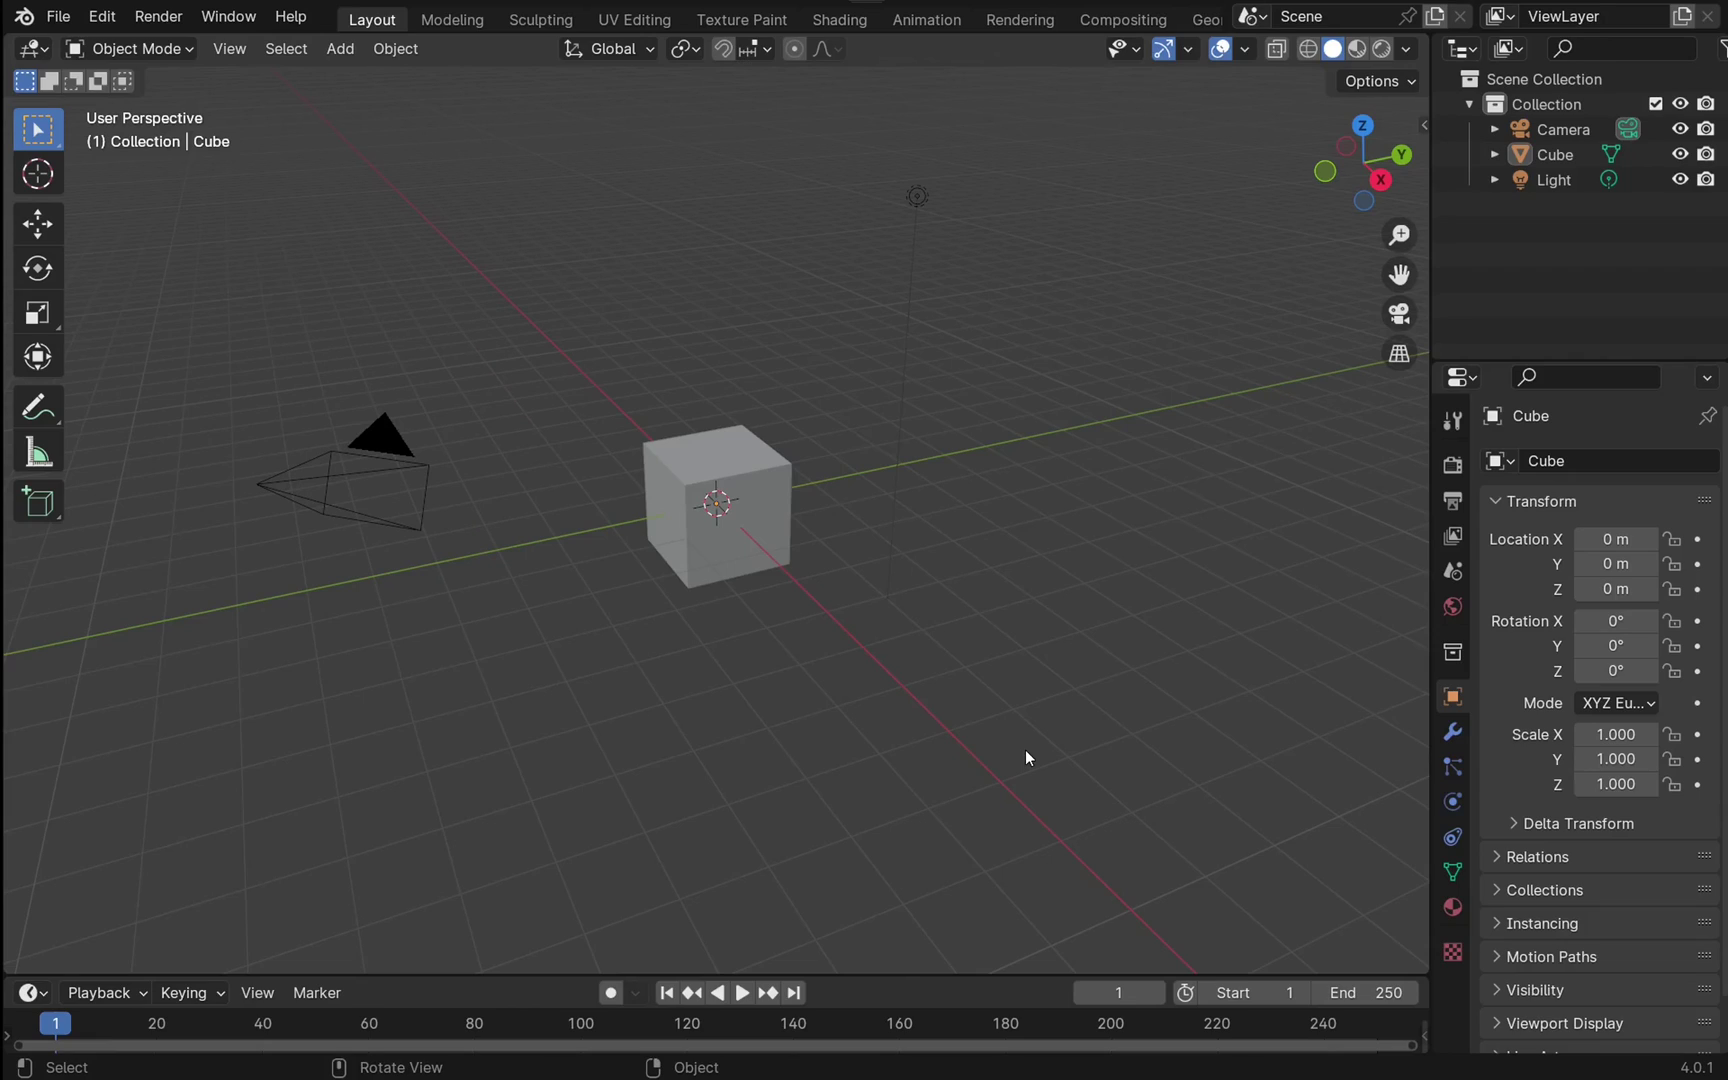
Step: Delete the default cube and switch to Top view
{"action": "left_click", "coordinate": [340, 49]}
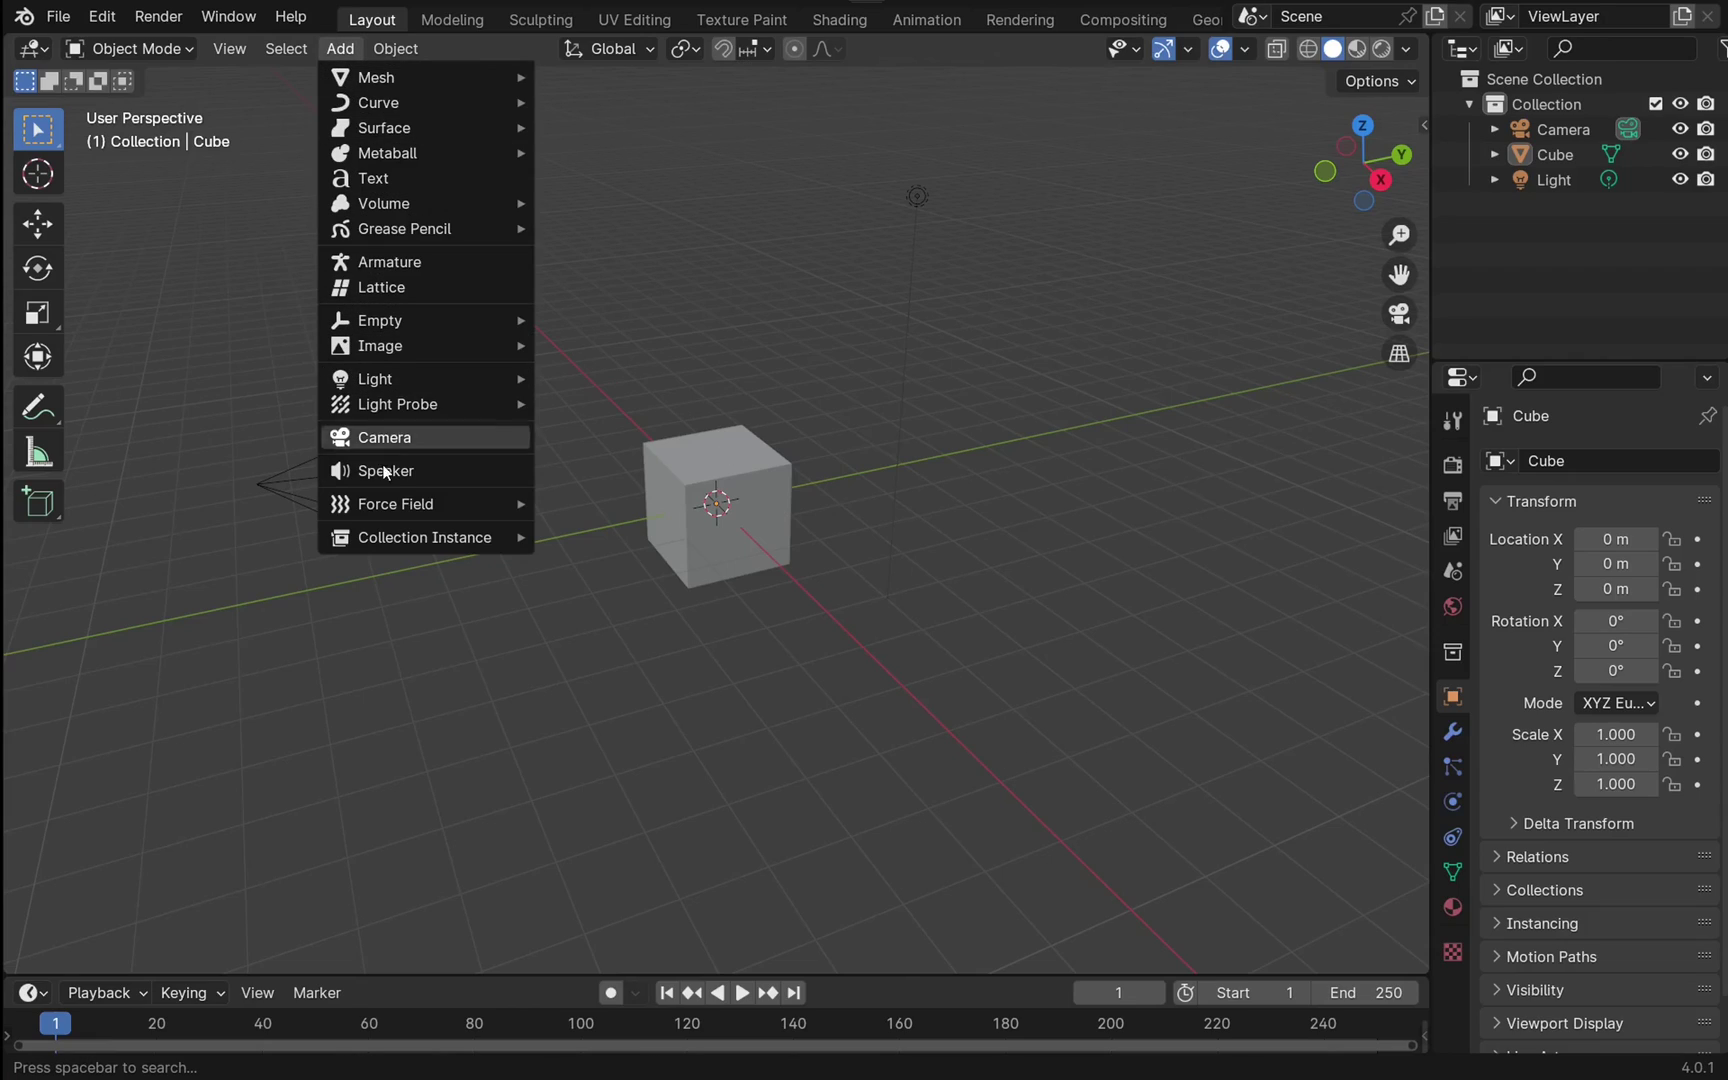
{"action": "mouse_move", "coordinate": [443, 540]}
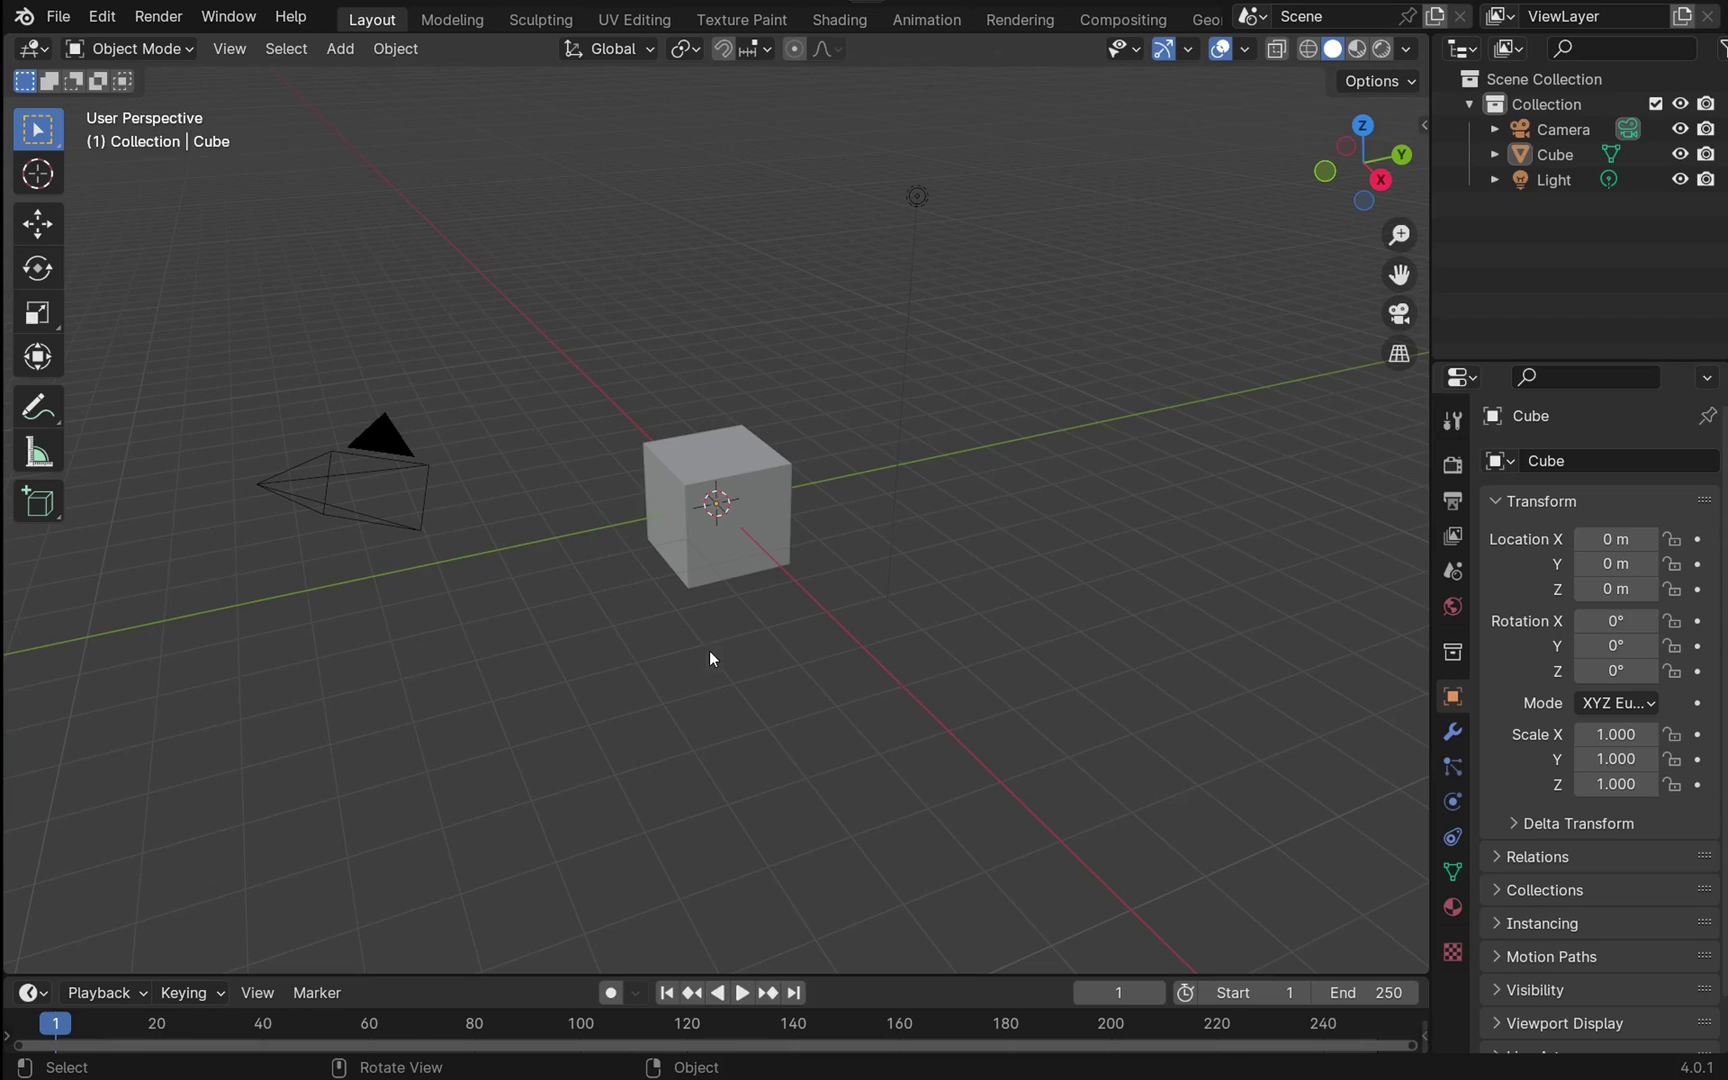
{"action": "left_click", "coordinate": [765, 508]}
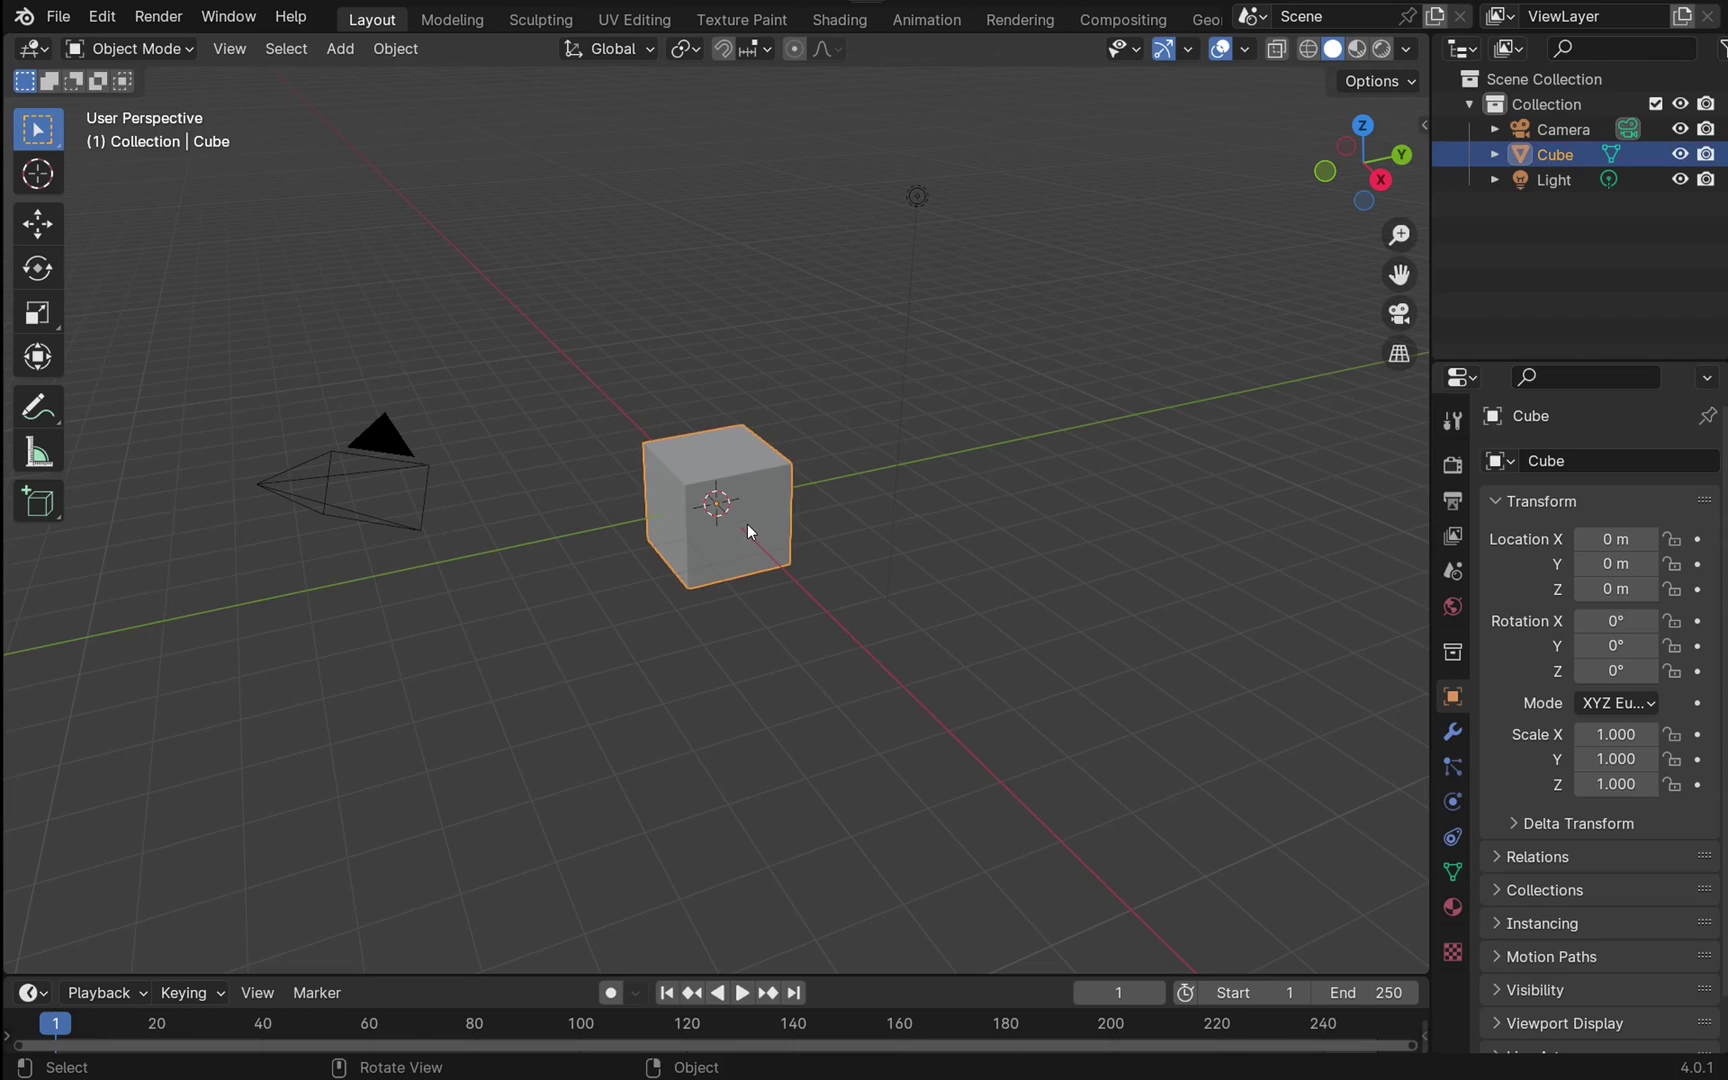
{"action": "right_click", "coordinate": [747, 524]}
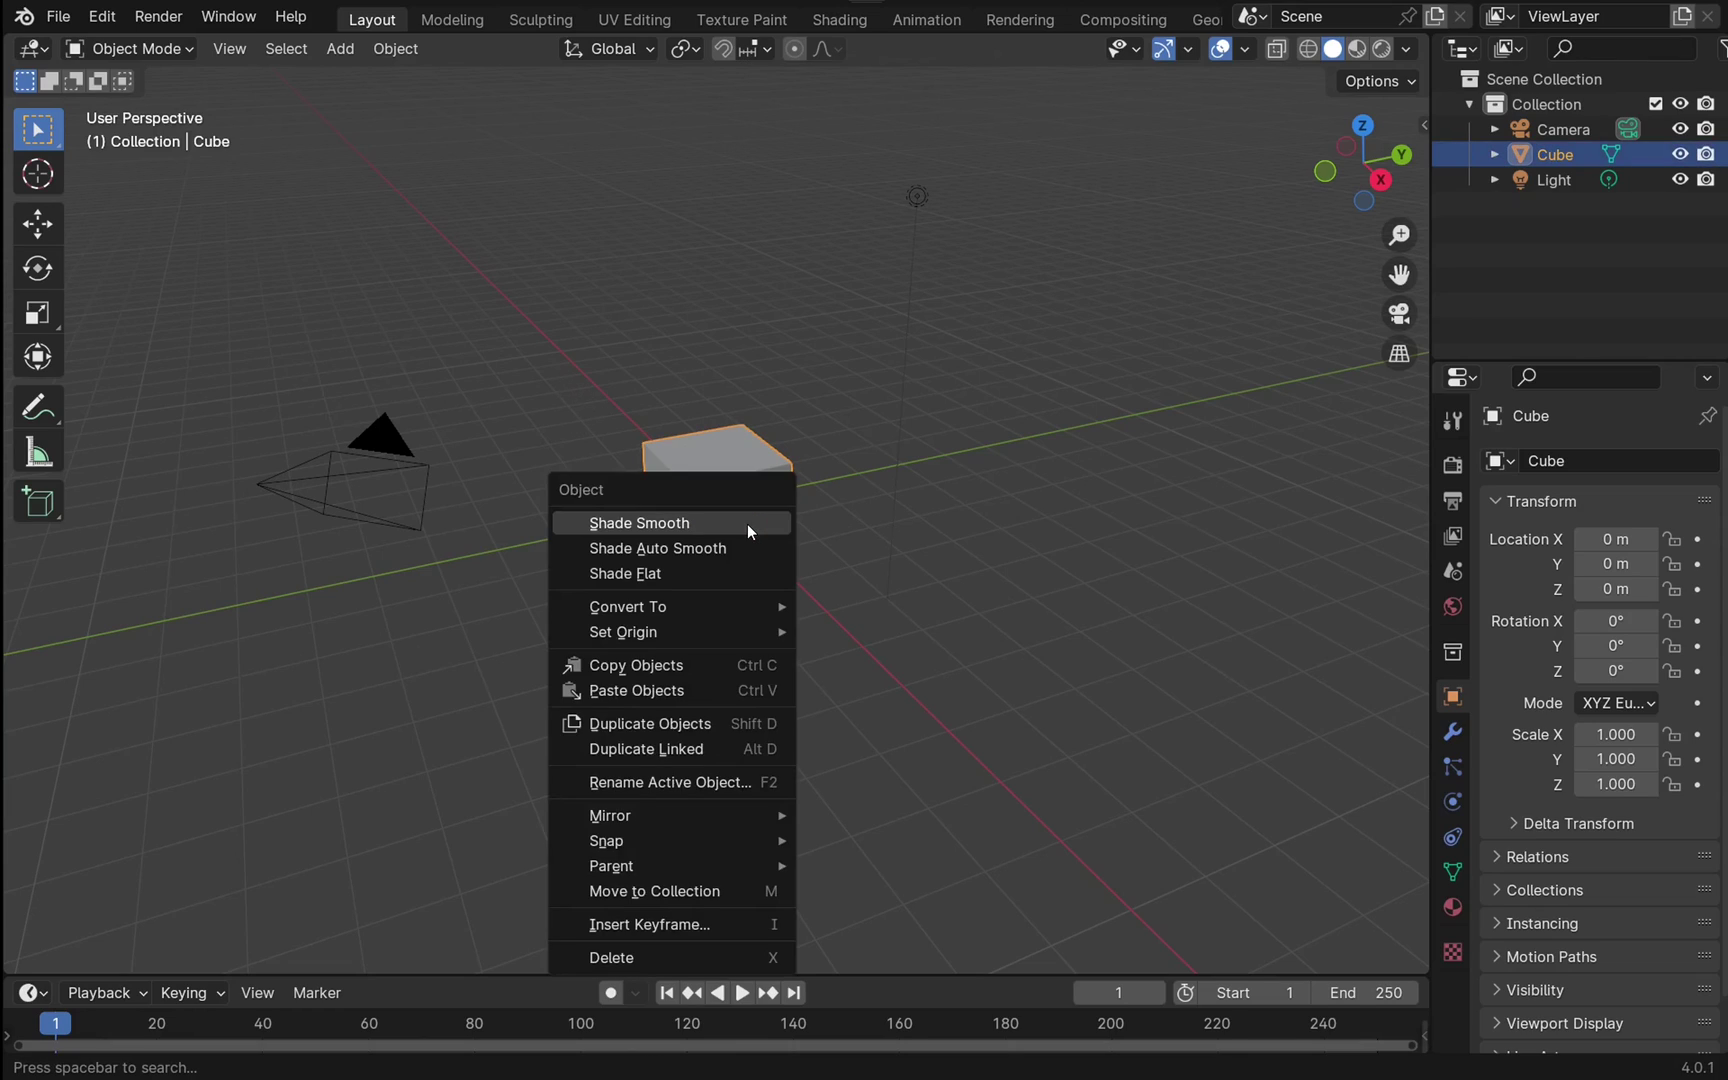
{"action": "left_click", "coordinate": [699, 960]}
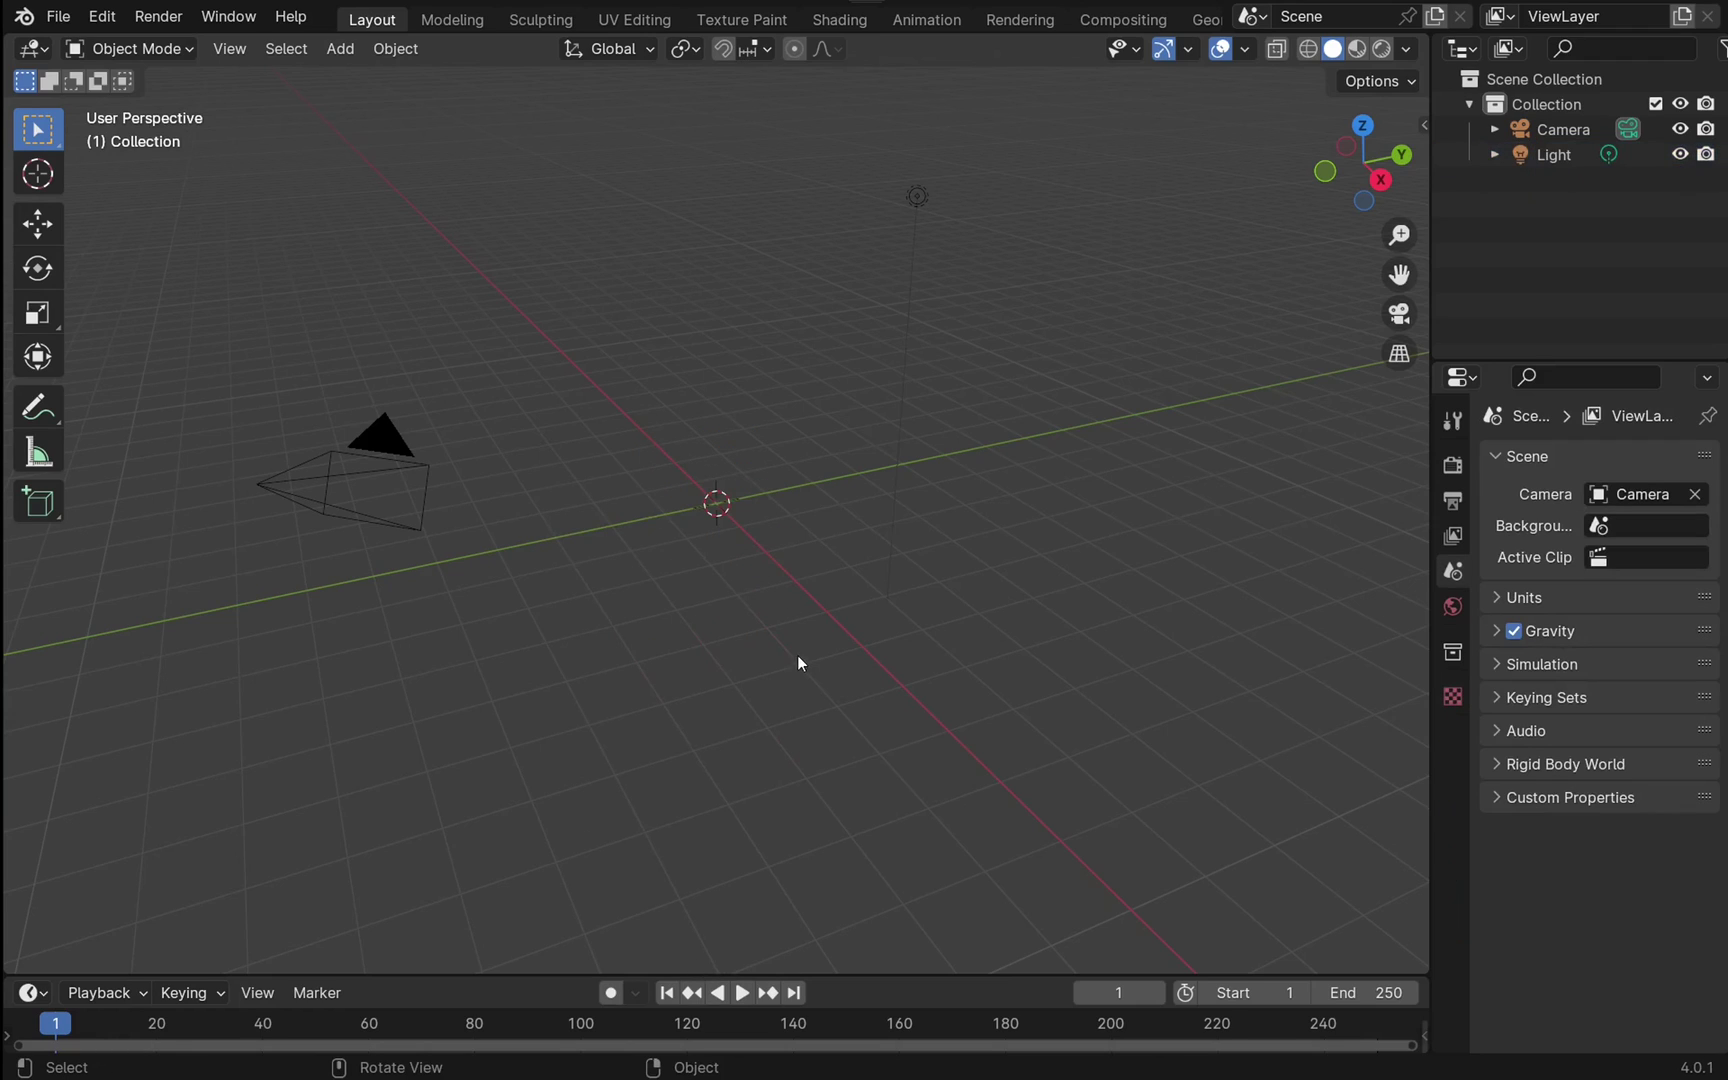
{"action": "left_click", "coordinate": [1363, 128]}
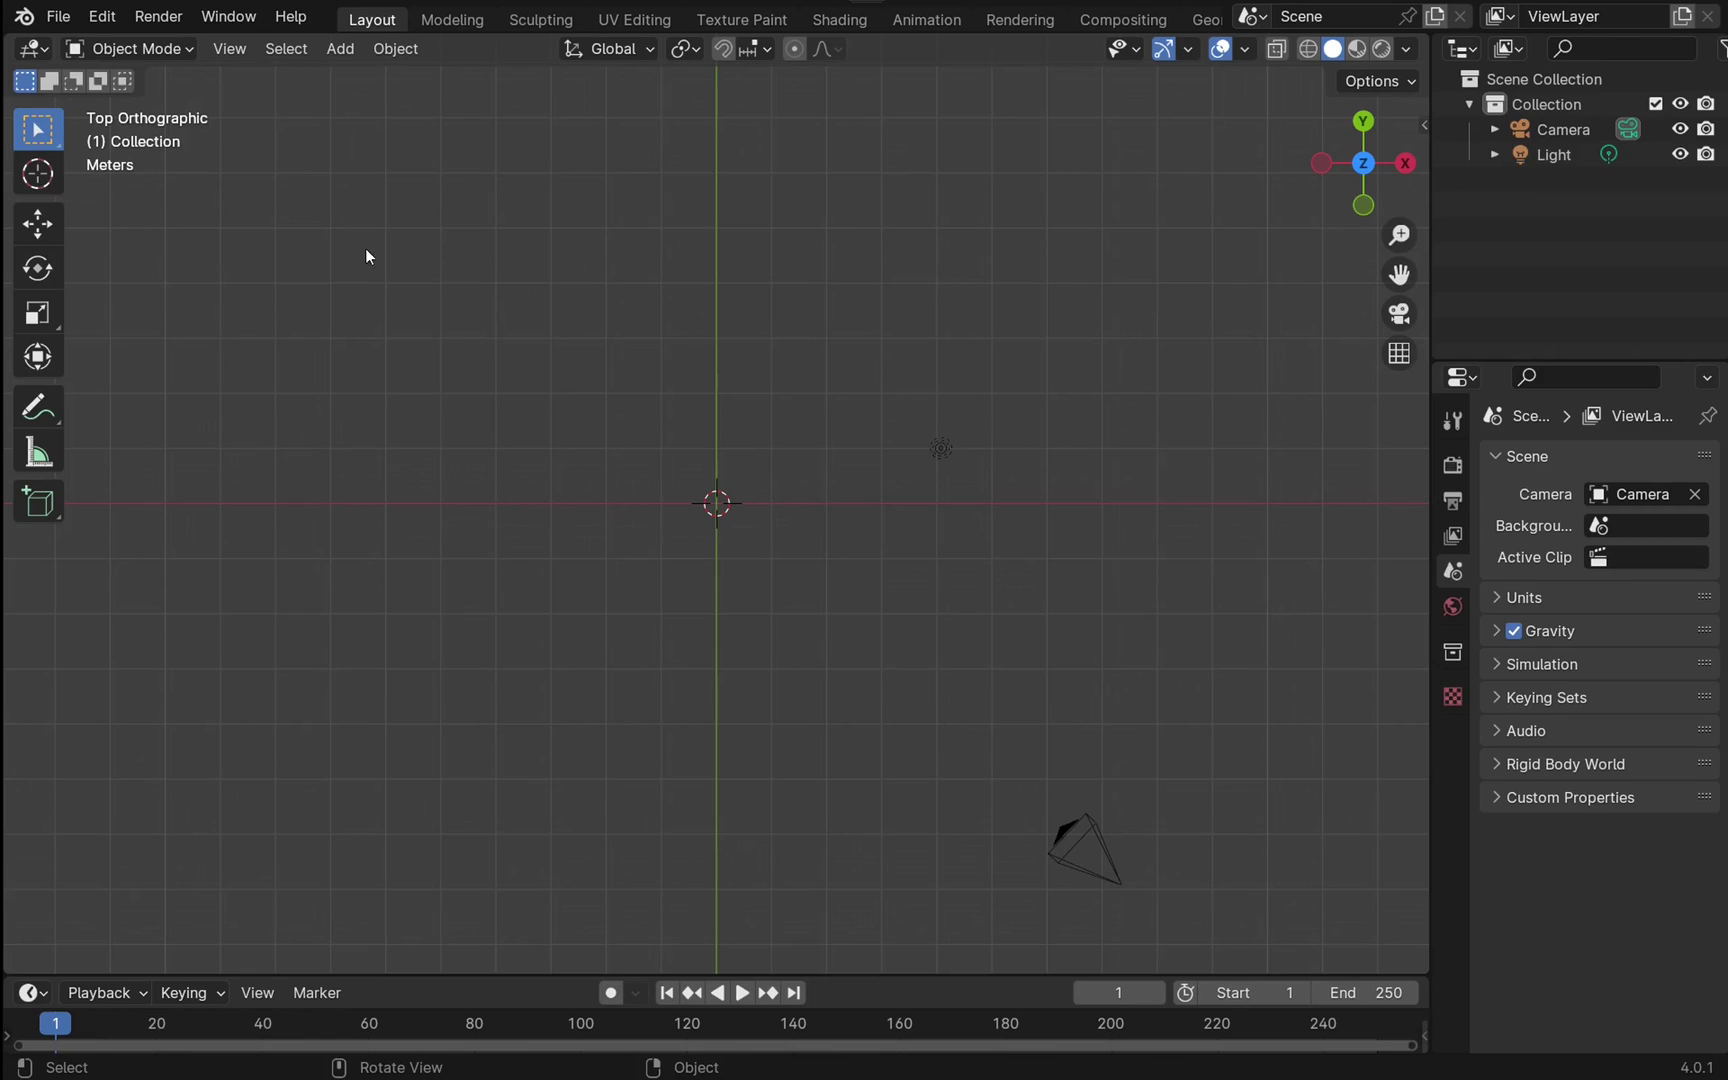
Step: Add a Bezier curve at the origin and zoom in on it
{"action": "left_click", "coordinate": [338, 58]}
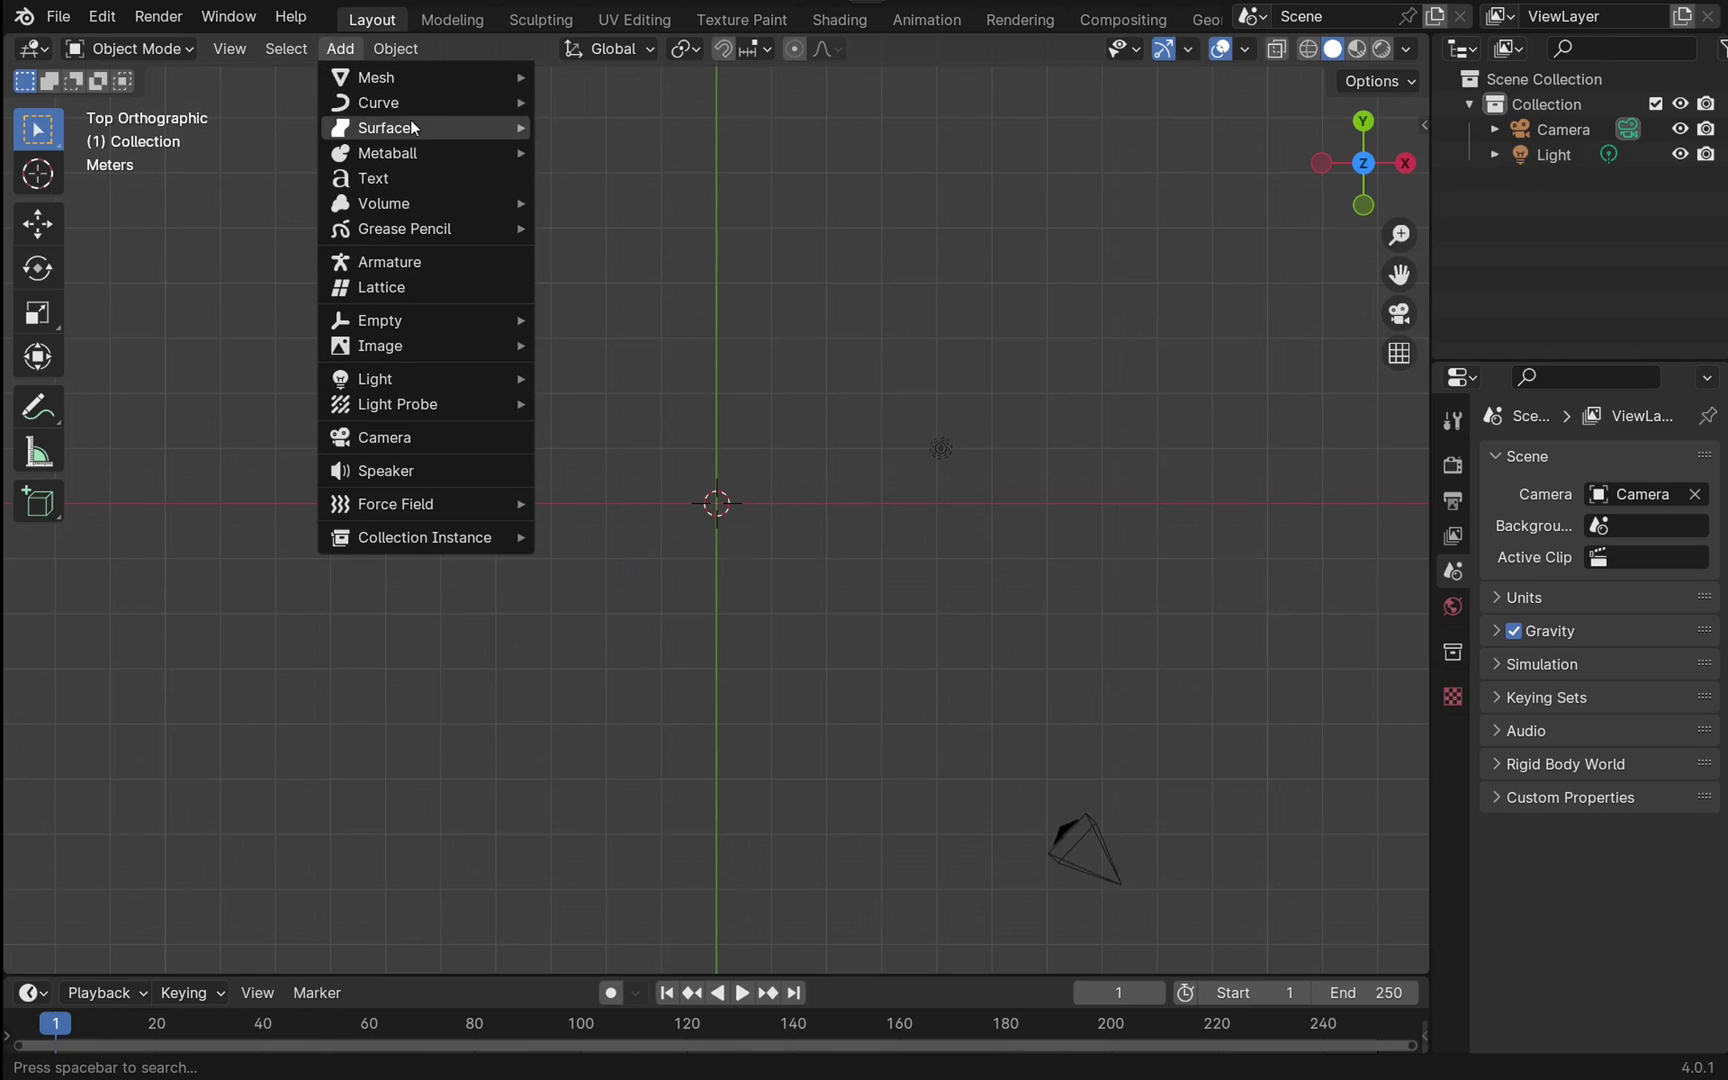
{"action": "mouse_move", "coordinate": [407, 108]}
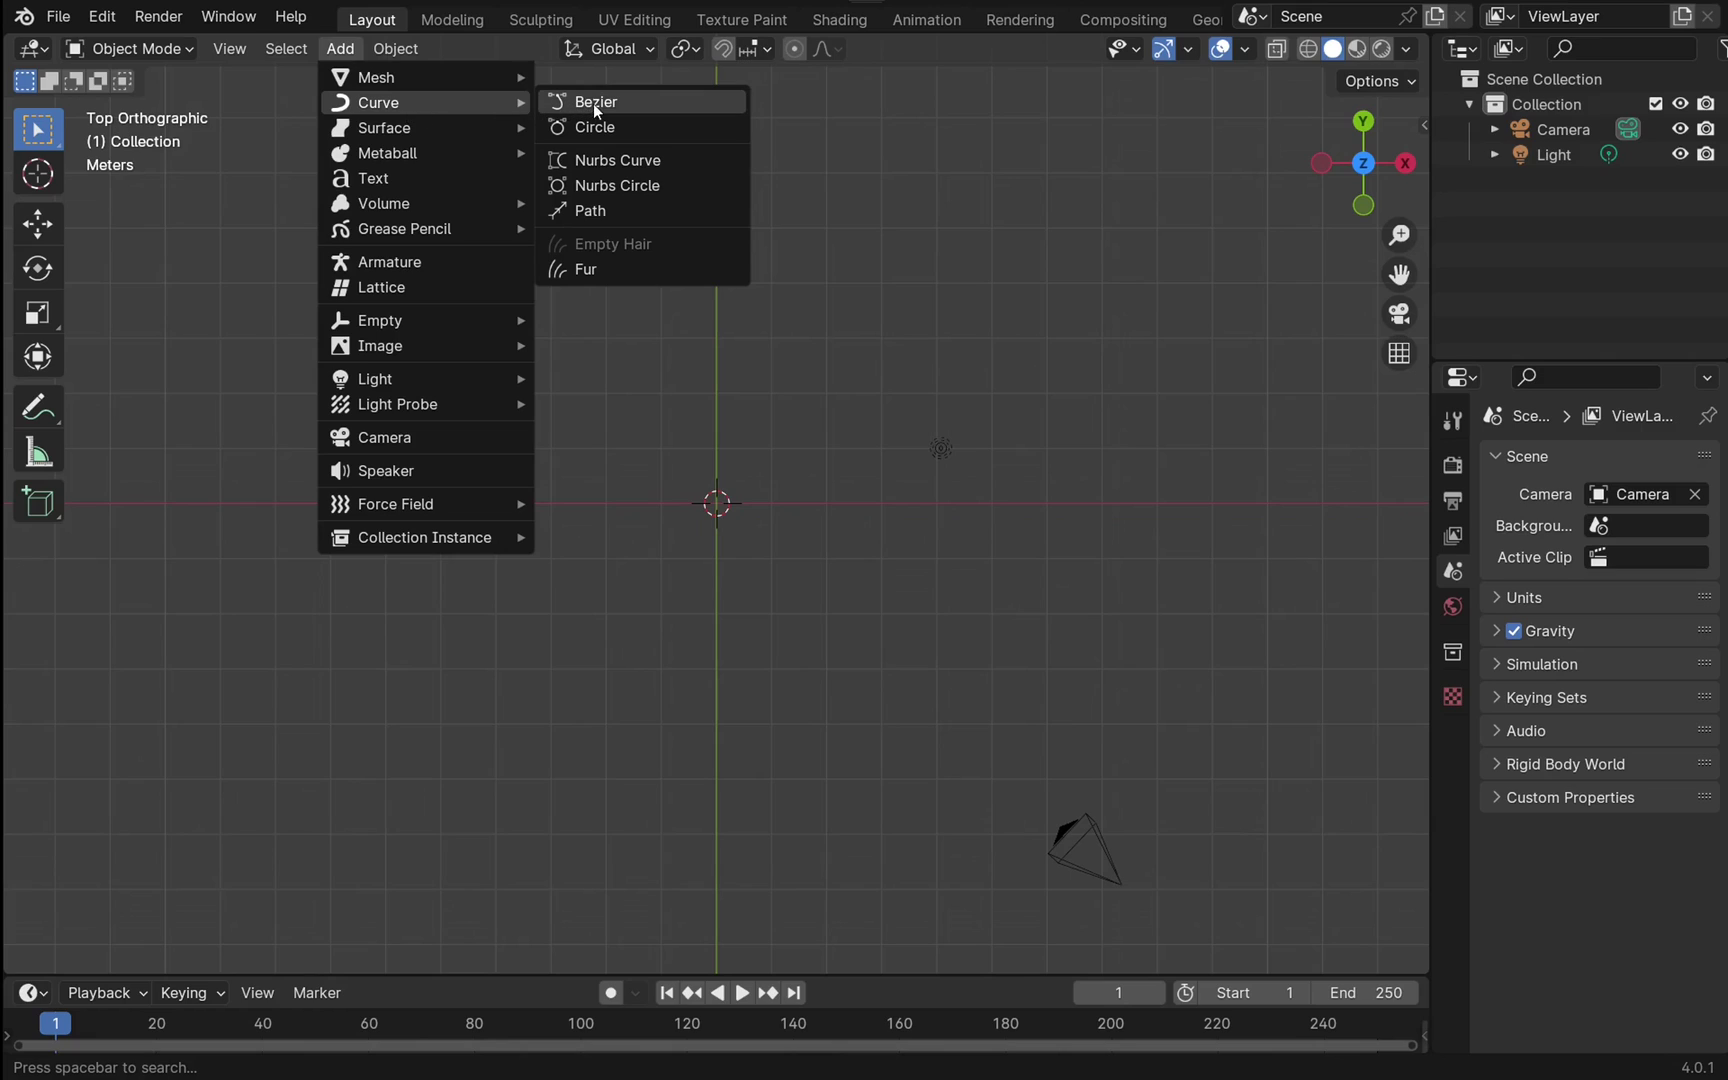
{"action": "left_click", "coordinate": [599, 104]}
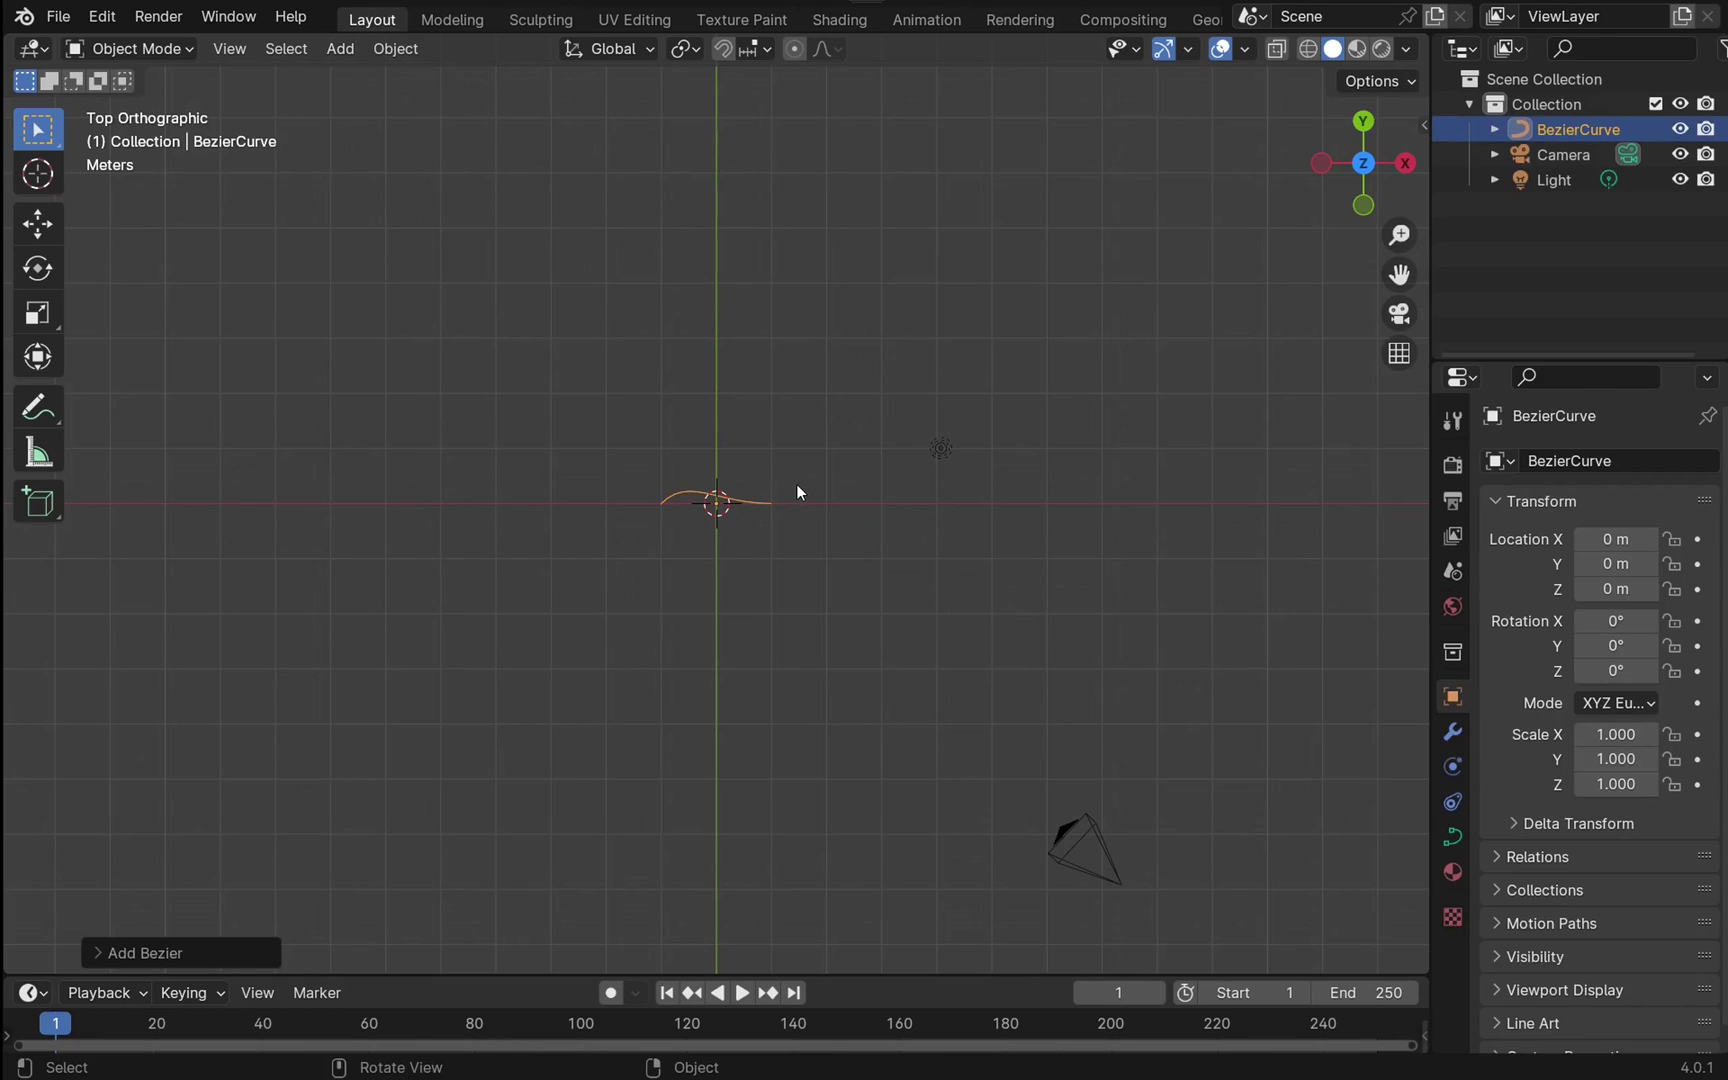
{"action": "scroll", "coordinate": [672, 486], "scroll_direction": "up", "scroll_amount": 4}
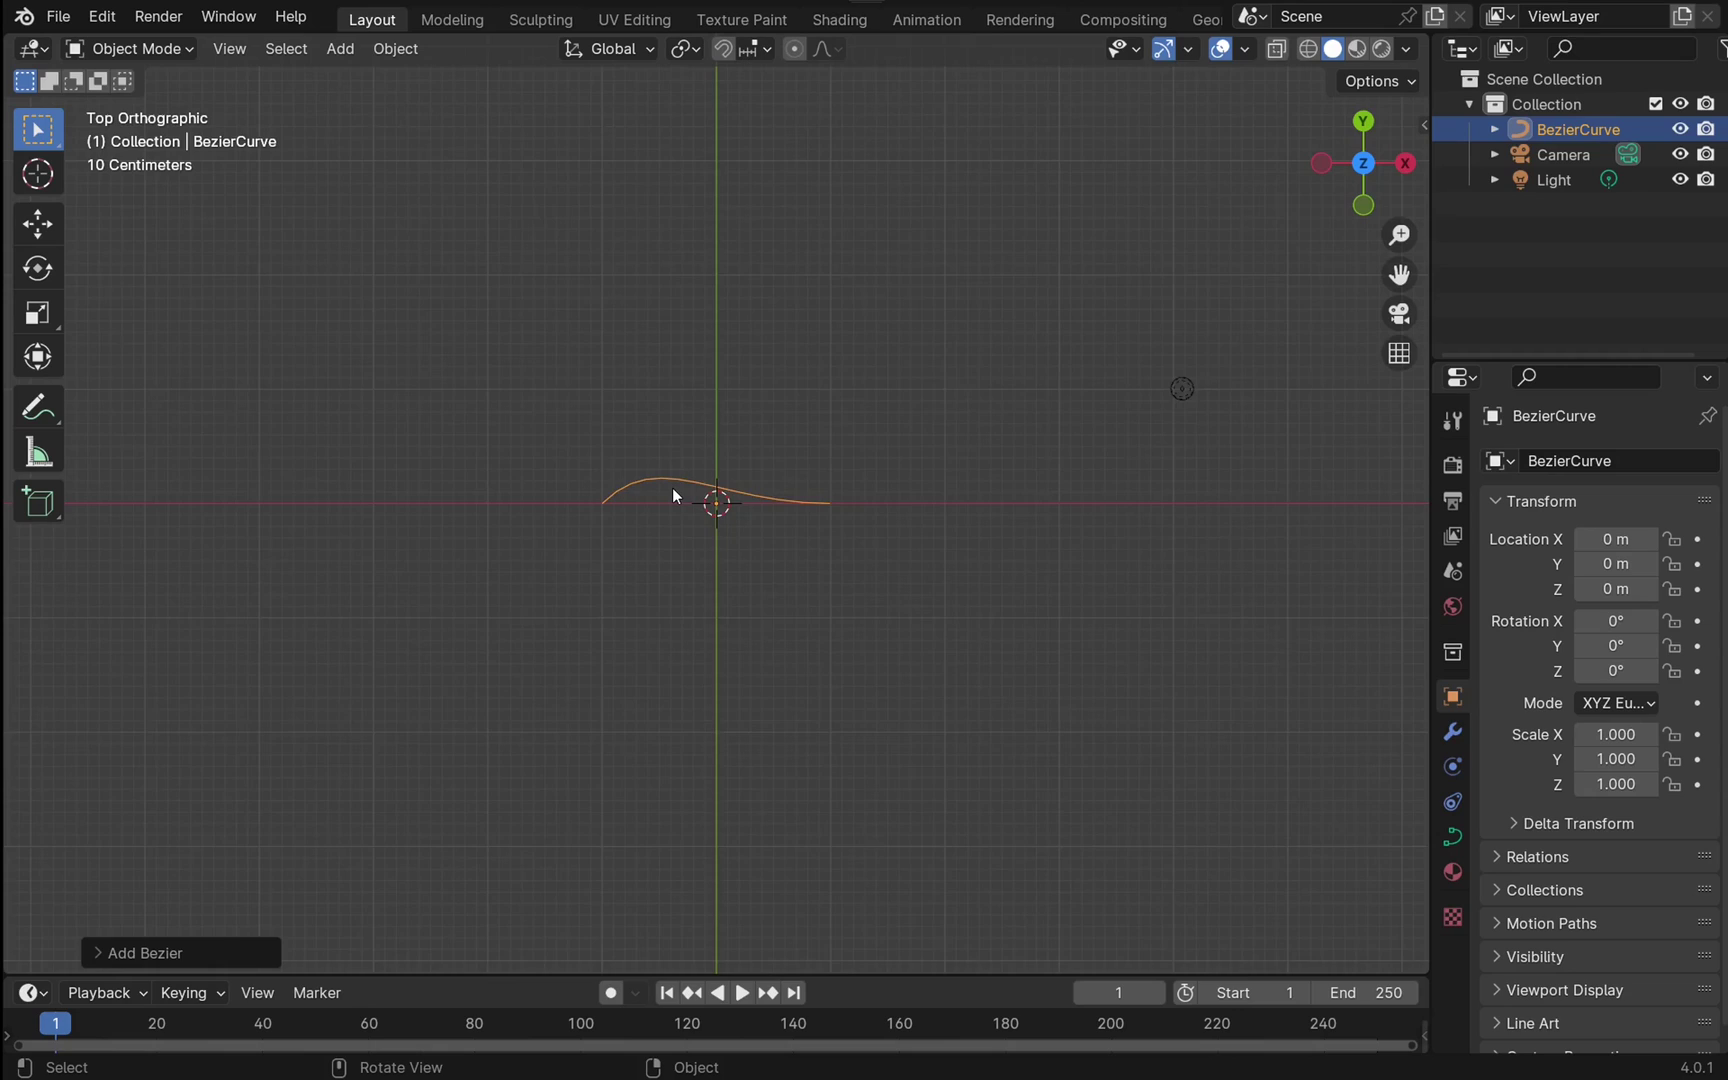
{"action": "scroll", "coordinate": [672, 487], "scroll_direction": "up", "scroll_amount": 4}
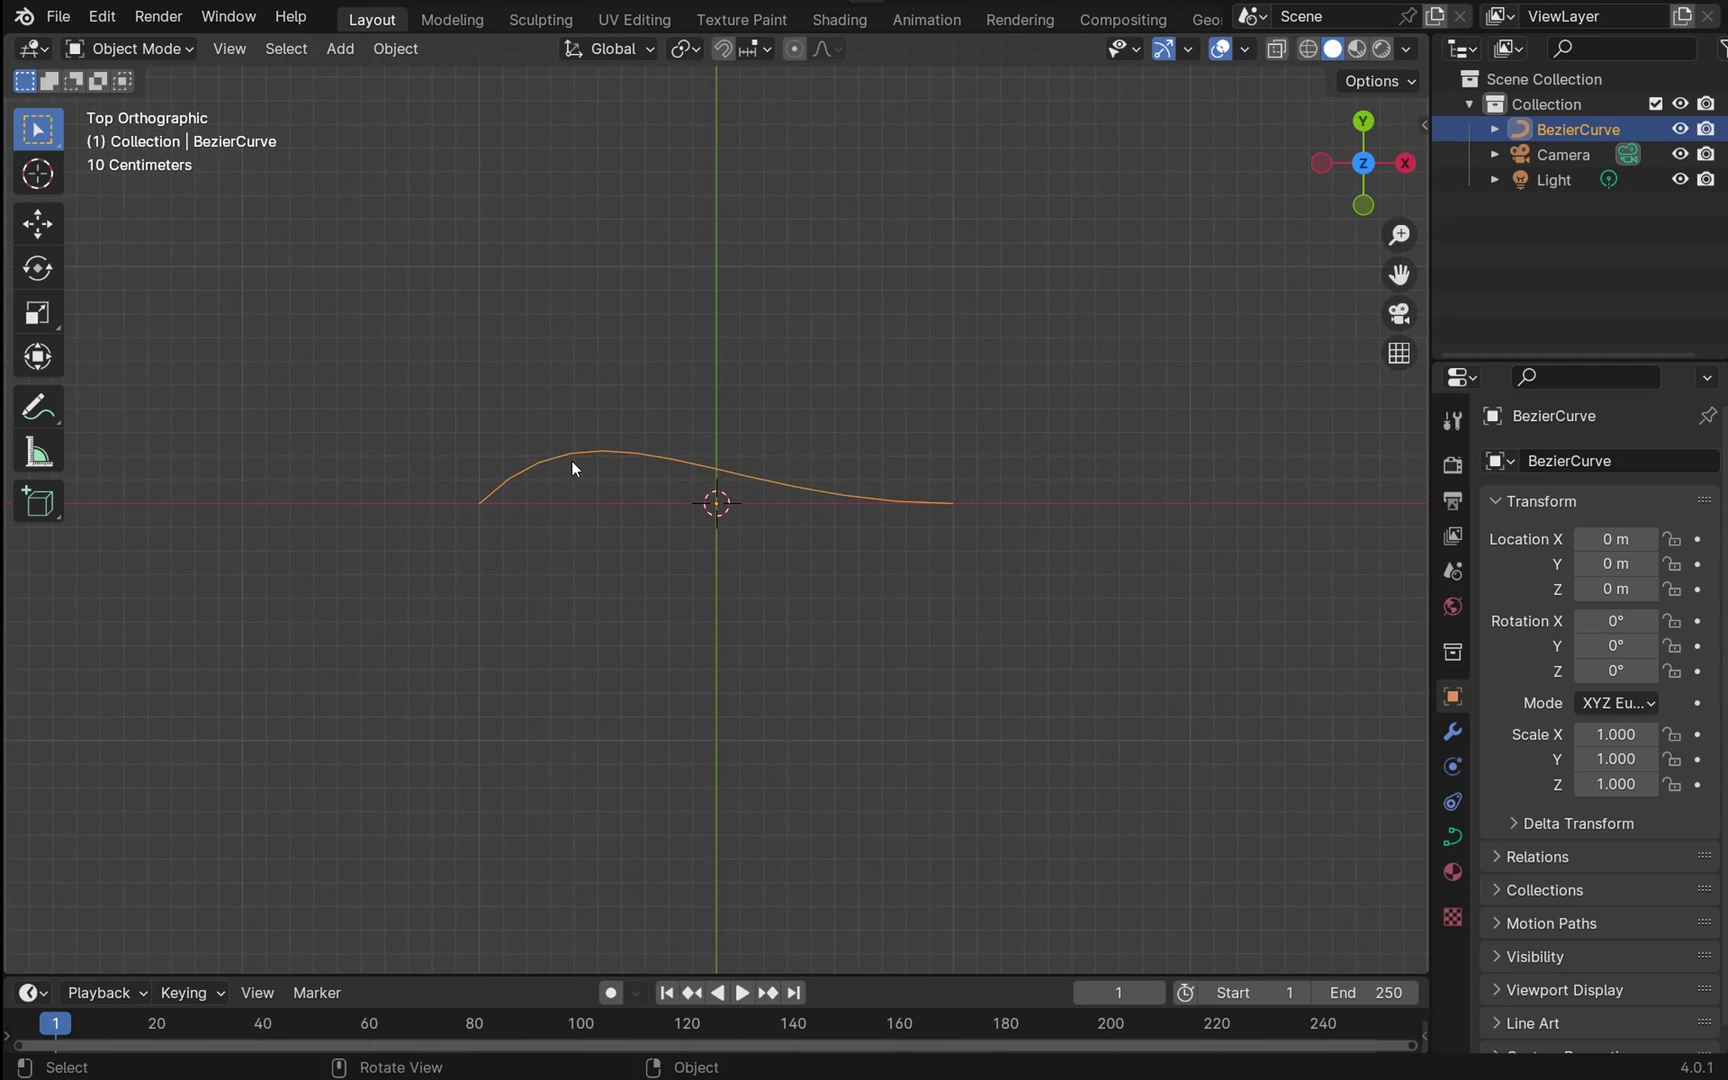
Step: In Edit Mode, box-select every Bezier control point and delete them as vertices
{"action": "left_click", "coordinate": [148, 52]}
{"action": "left_click", "coordinate": [146, 102]}
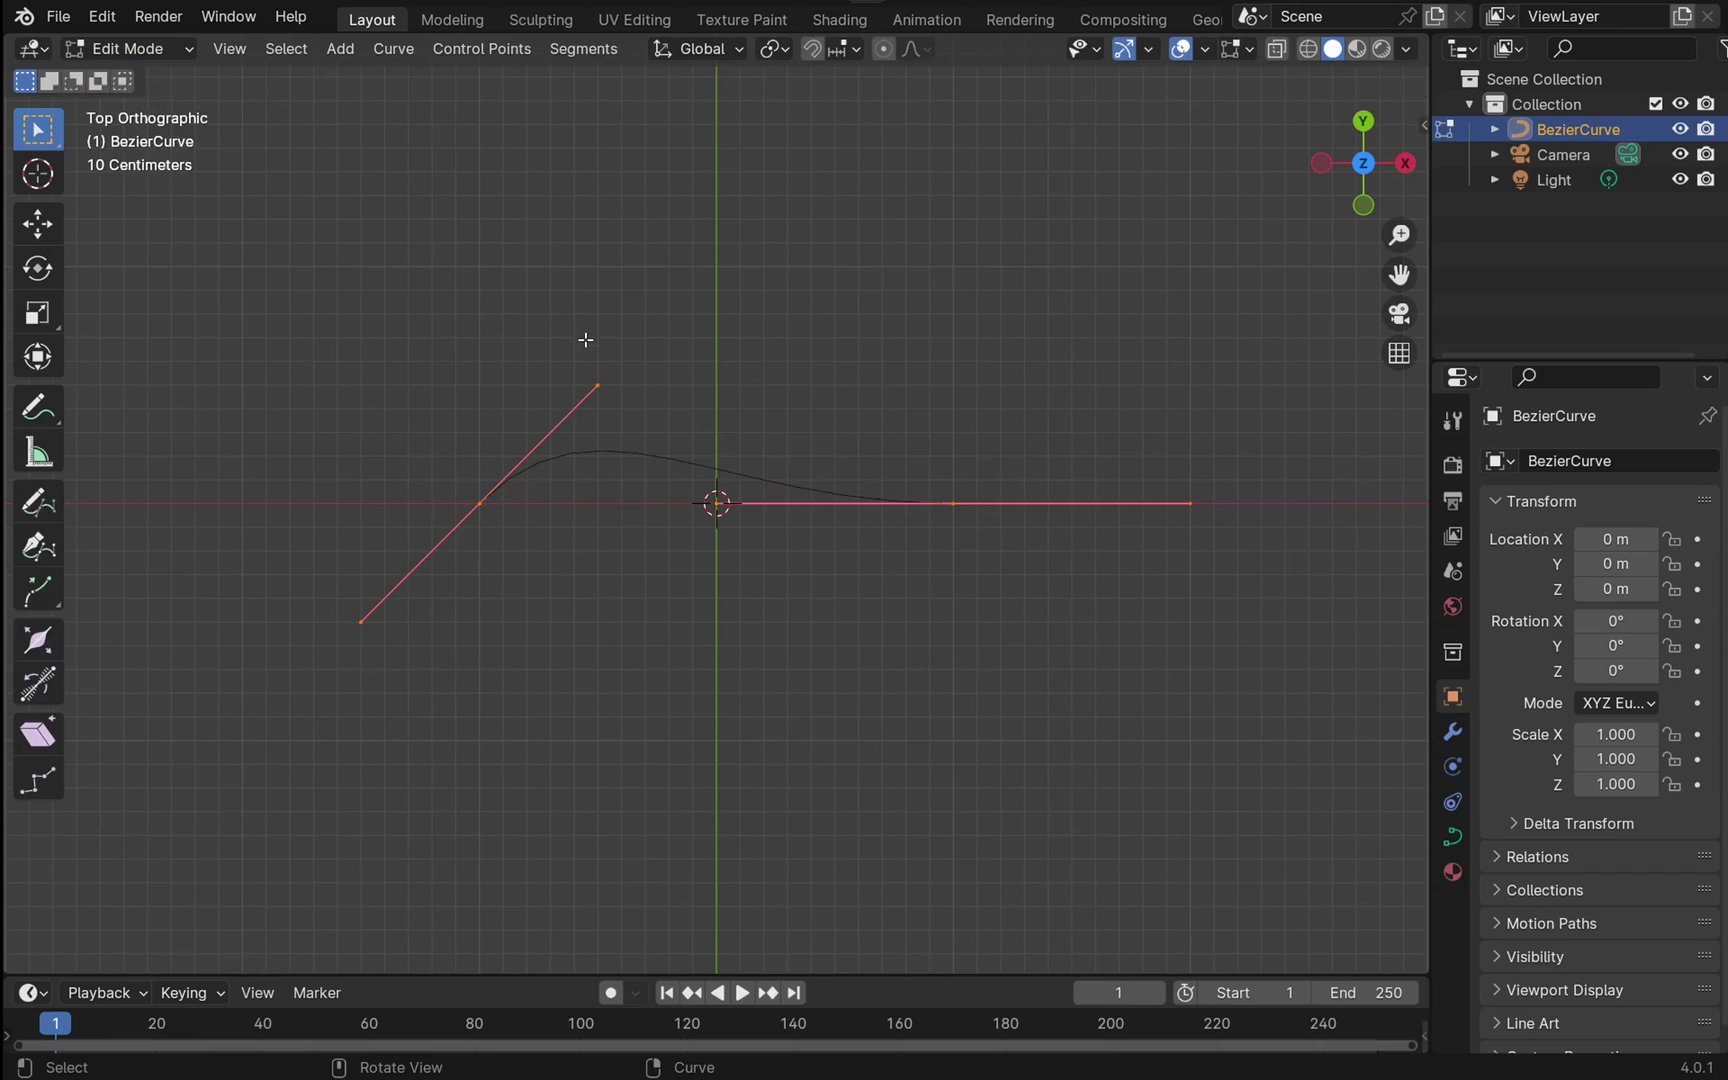
{"action": "left_click", "coordinate": [395, 343]}
{"action": "left_click_drag", "start_coordinate": [367, 313], "coordinate": [1080, 637]}
{"action": "key", "text": "x"}
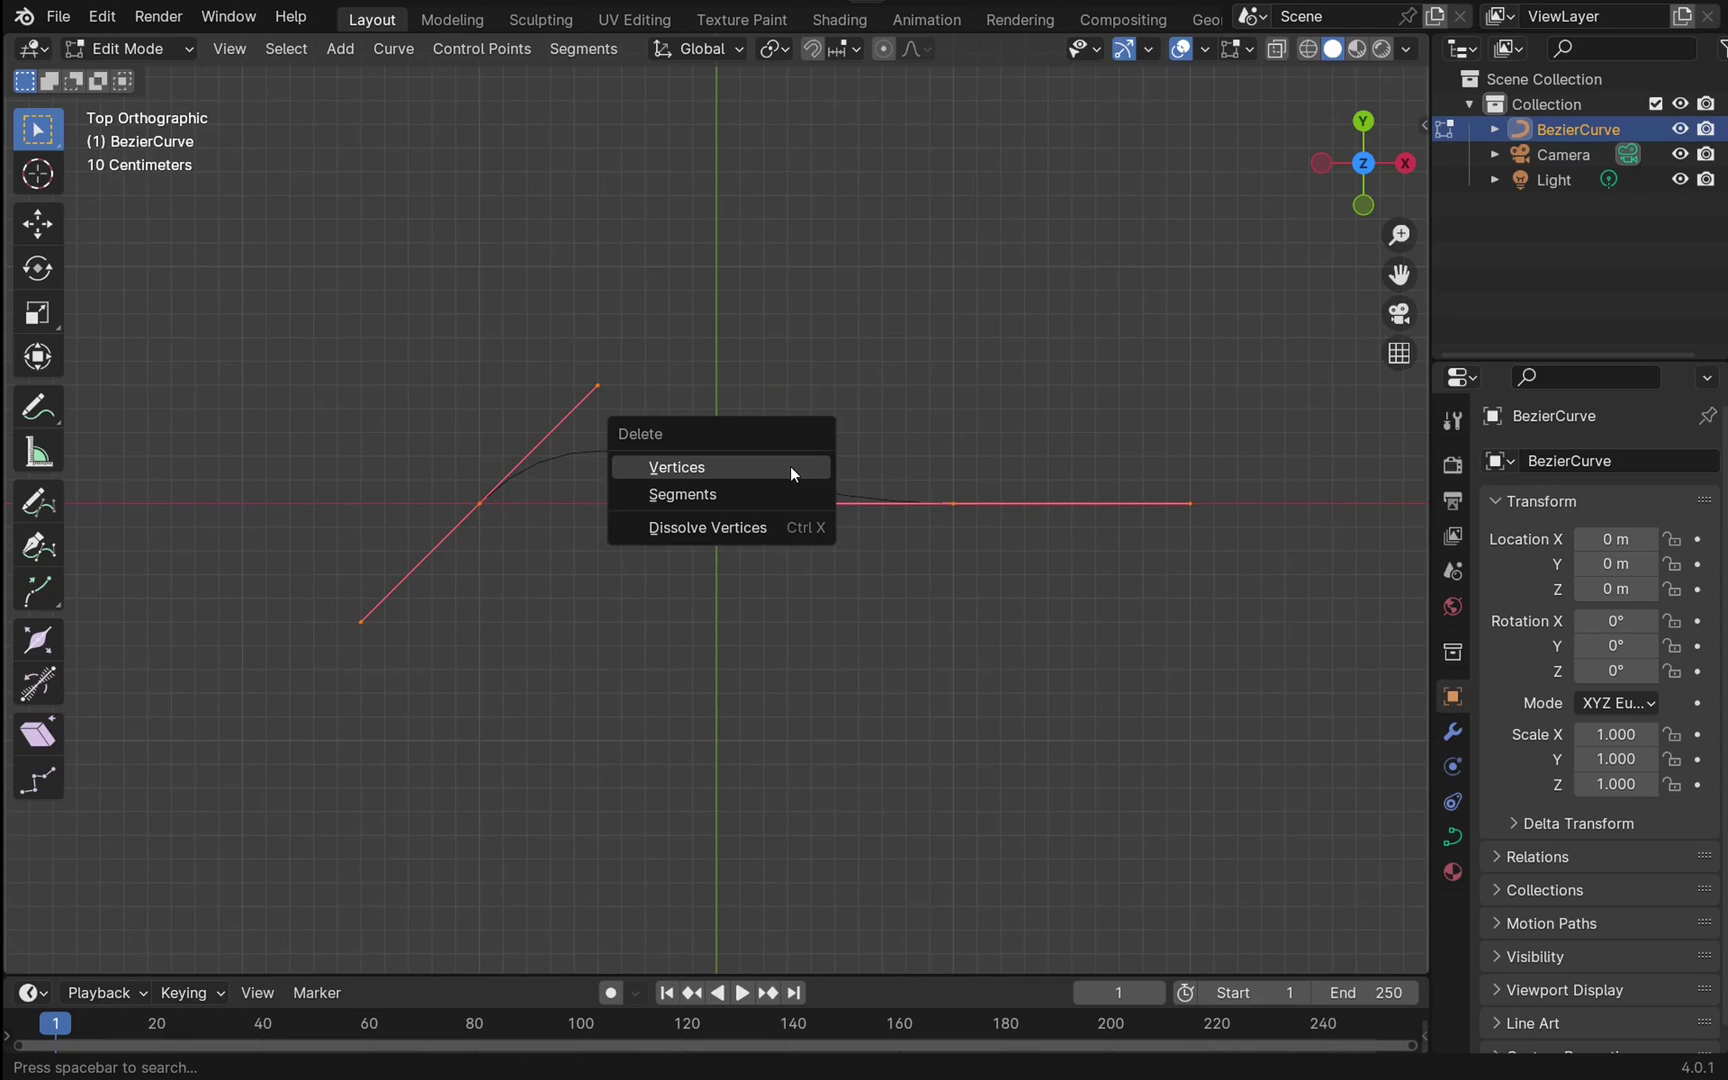
{"action": "left_click", "coordinate": [689, 468]}
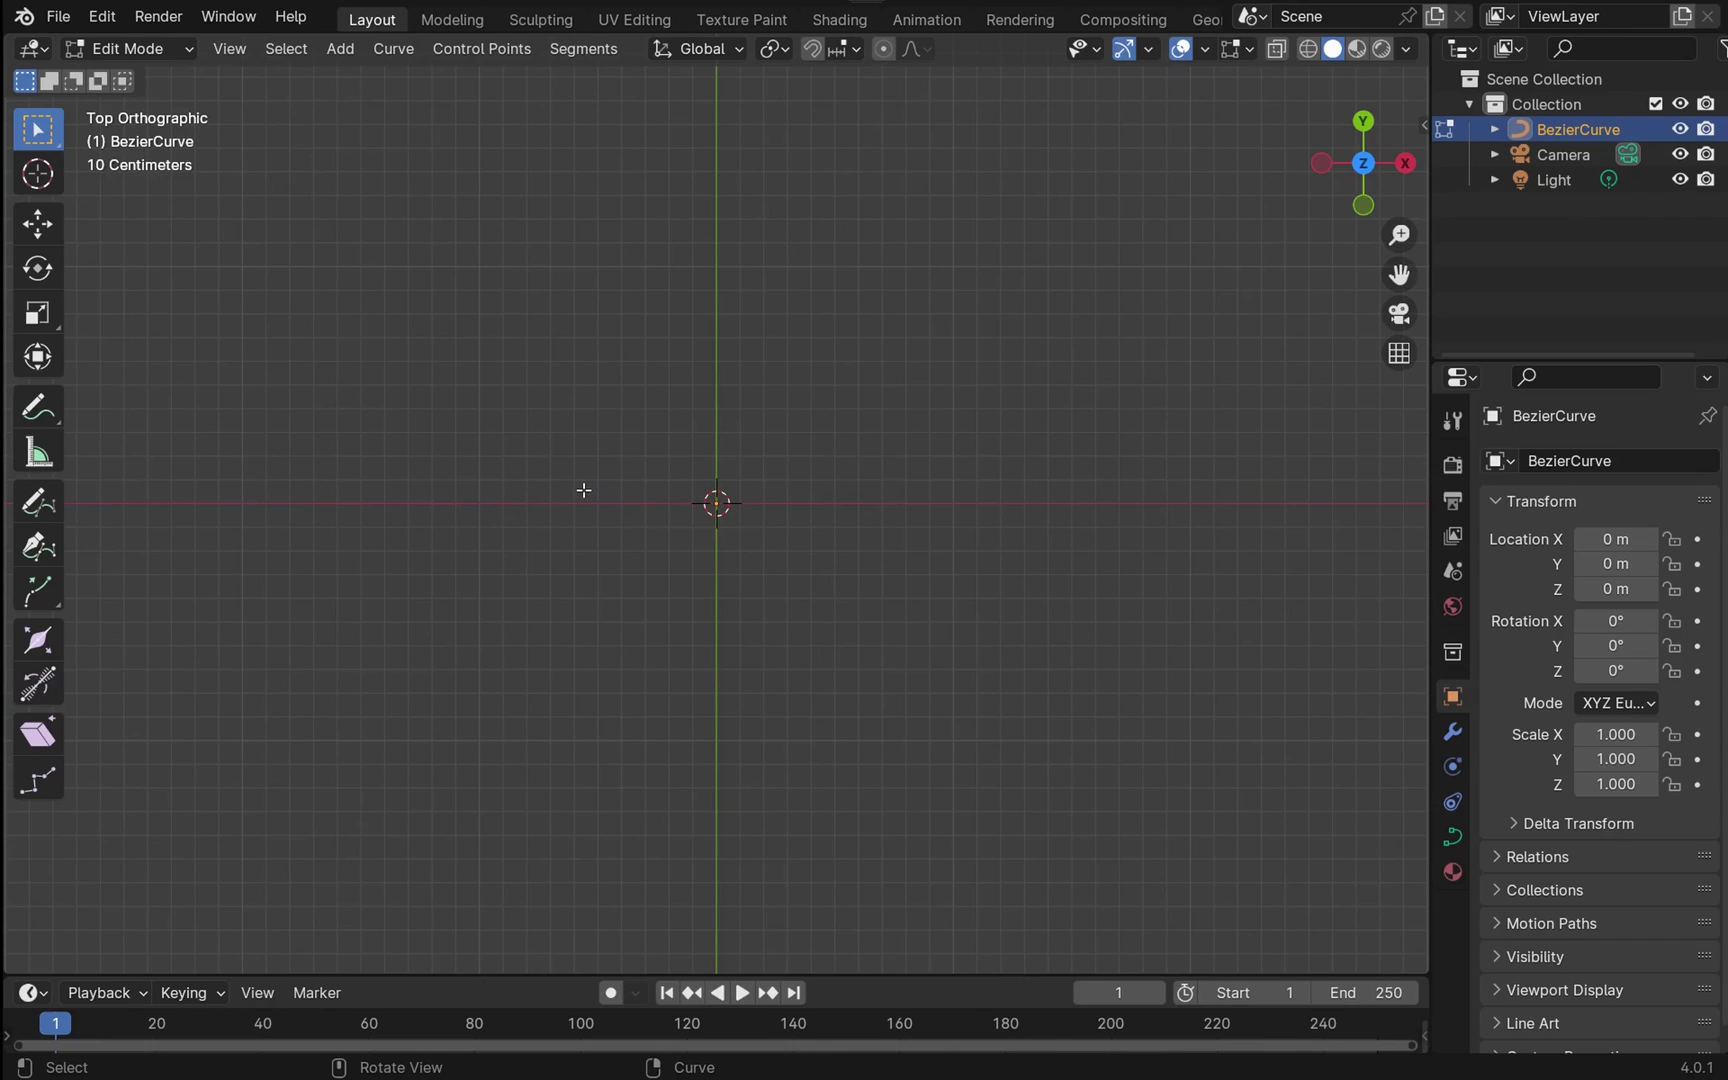
Step: Draw a four-point bottle profile with the Curve Pen ending on the X axis, then go perspective
{"action": "left_click", "coordinate": [36, 548]}
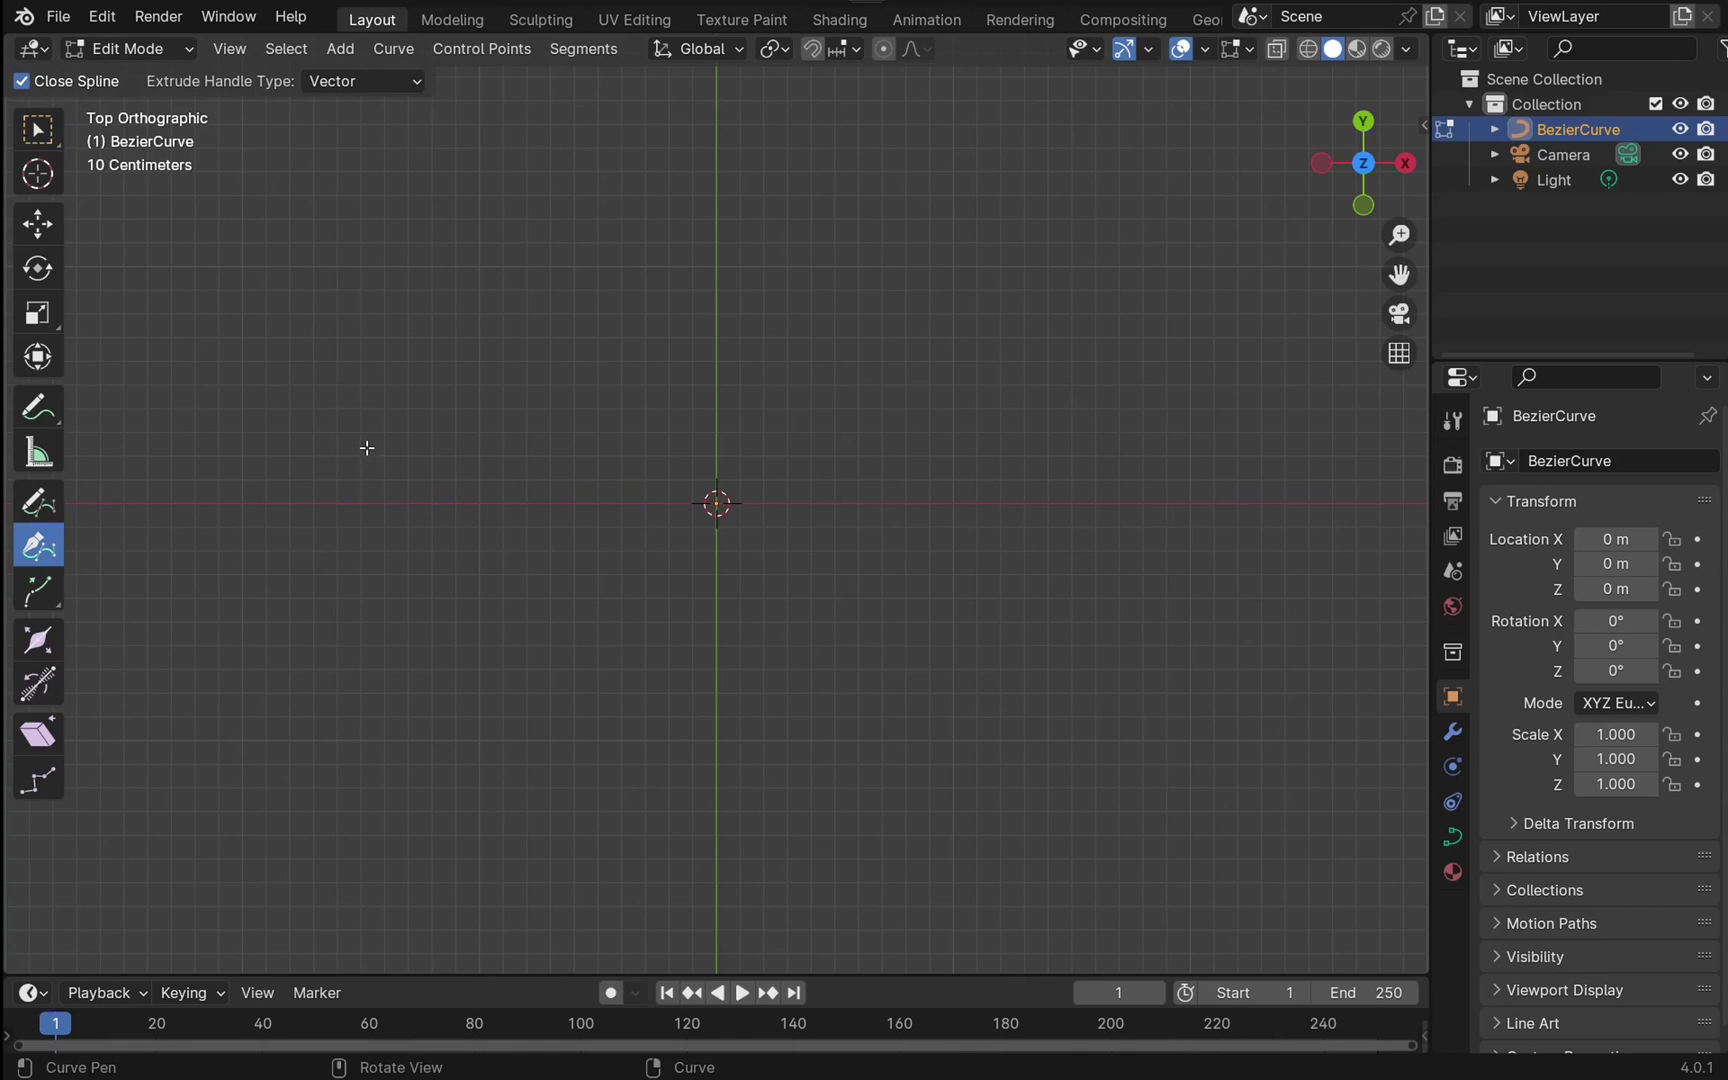
{"action": "left_click_drag", "start_coordinate": [367, 448], "coordinate": [660, 363]}
{"action": "left_click_drag", "start_coordinate": [995, 355], "coordinate": [1107, 409]}
{"action": "left_click_drag", "start_coordinate": [1121, 504], "coordinate": [1121, 504]}
{"action": "key", "text": "KP_5"}
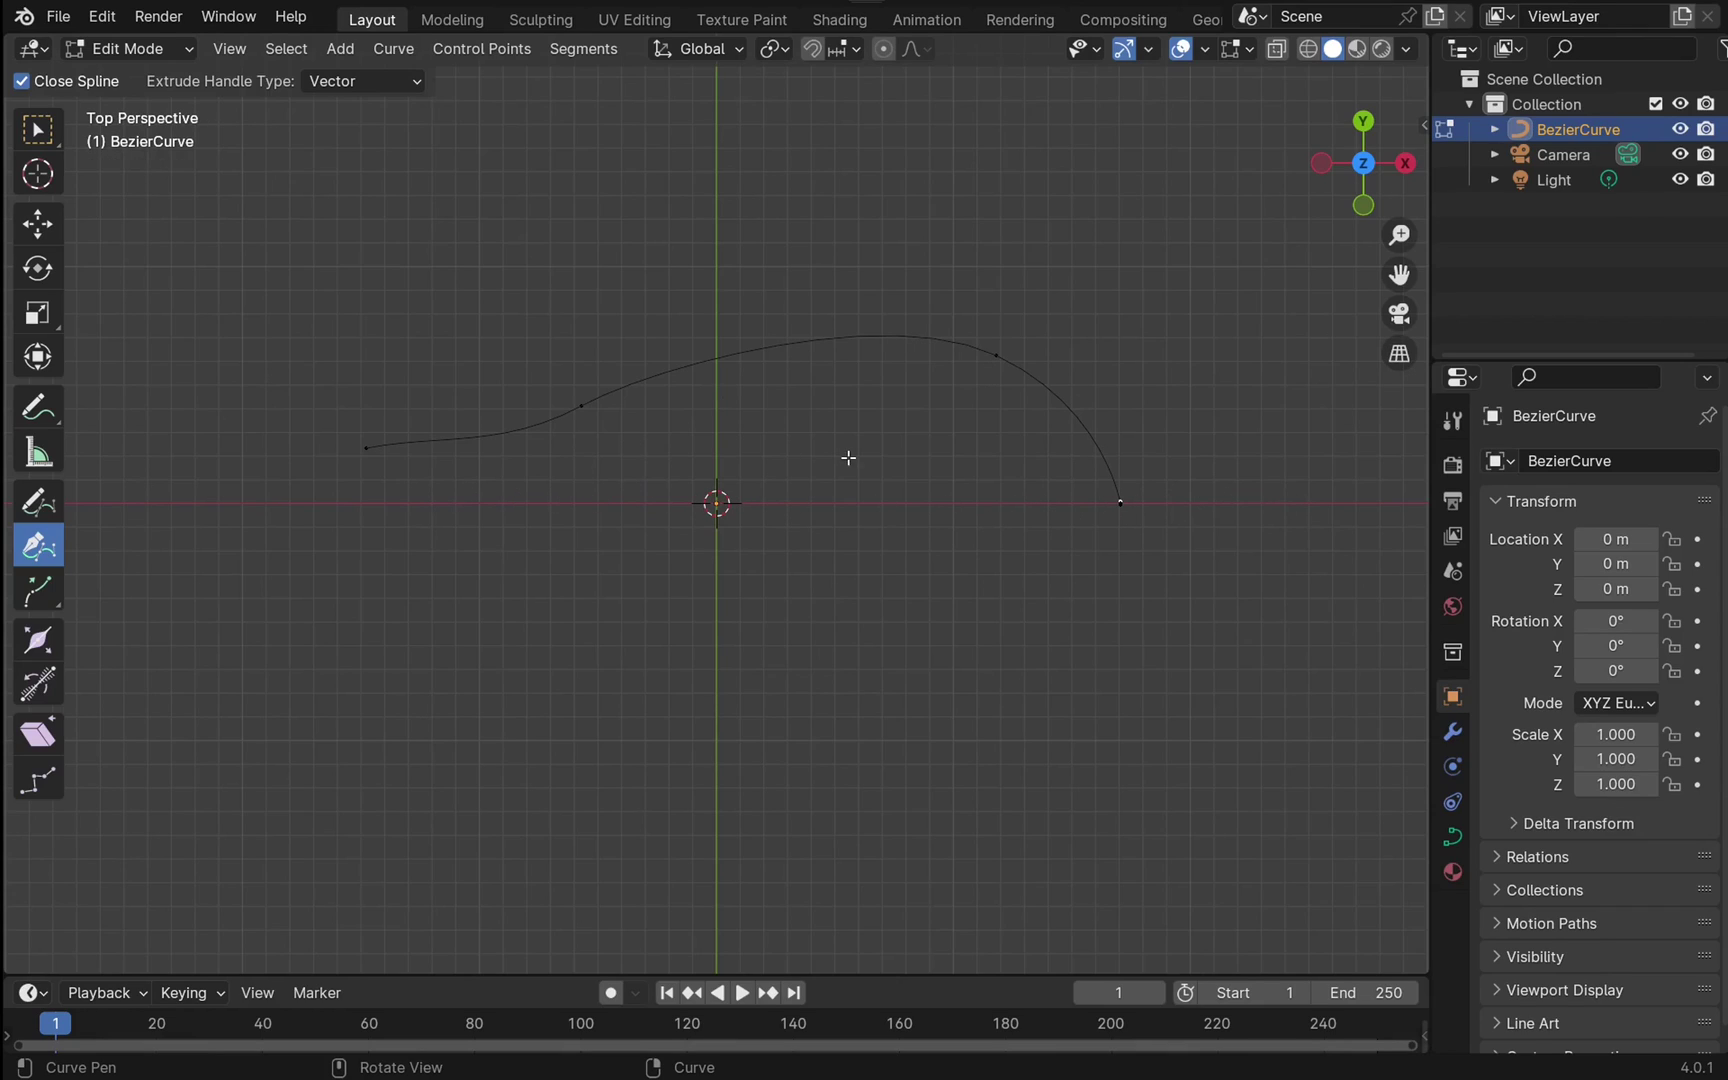
{"action": "left_click", "coordinate": [75, 50]}
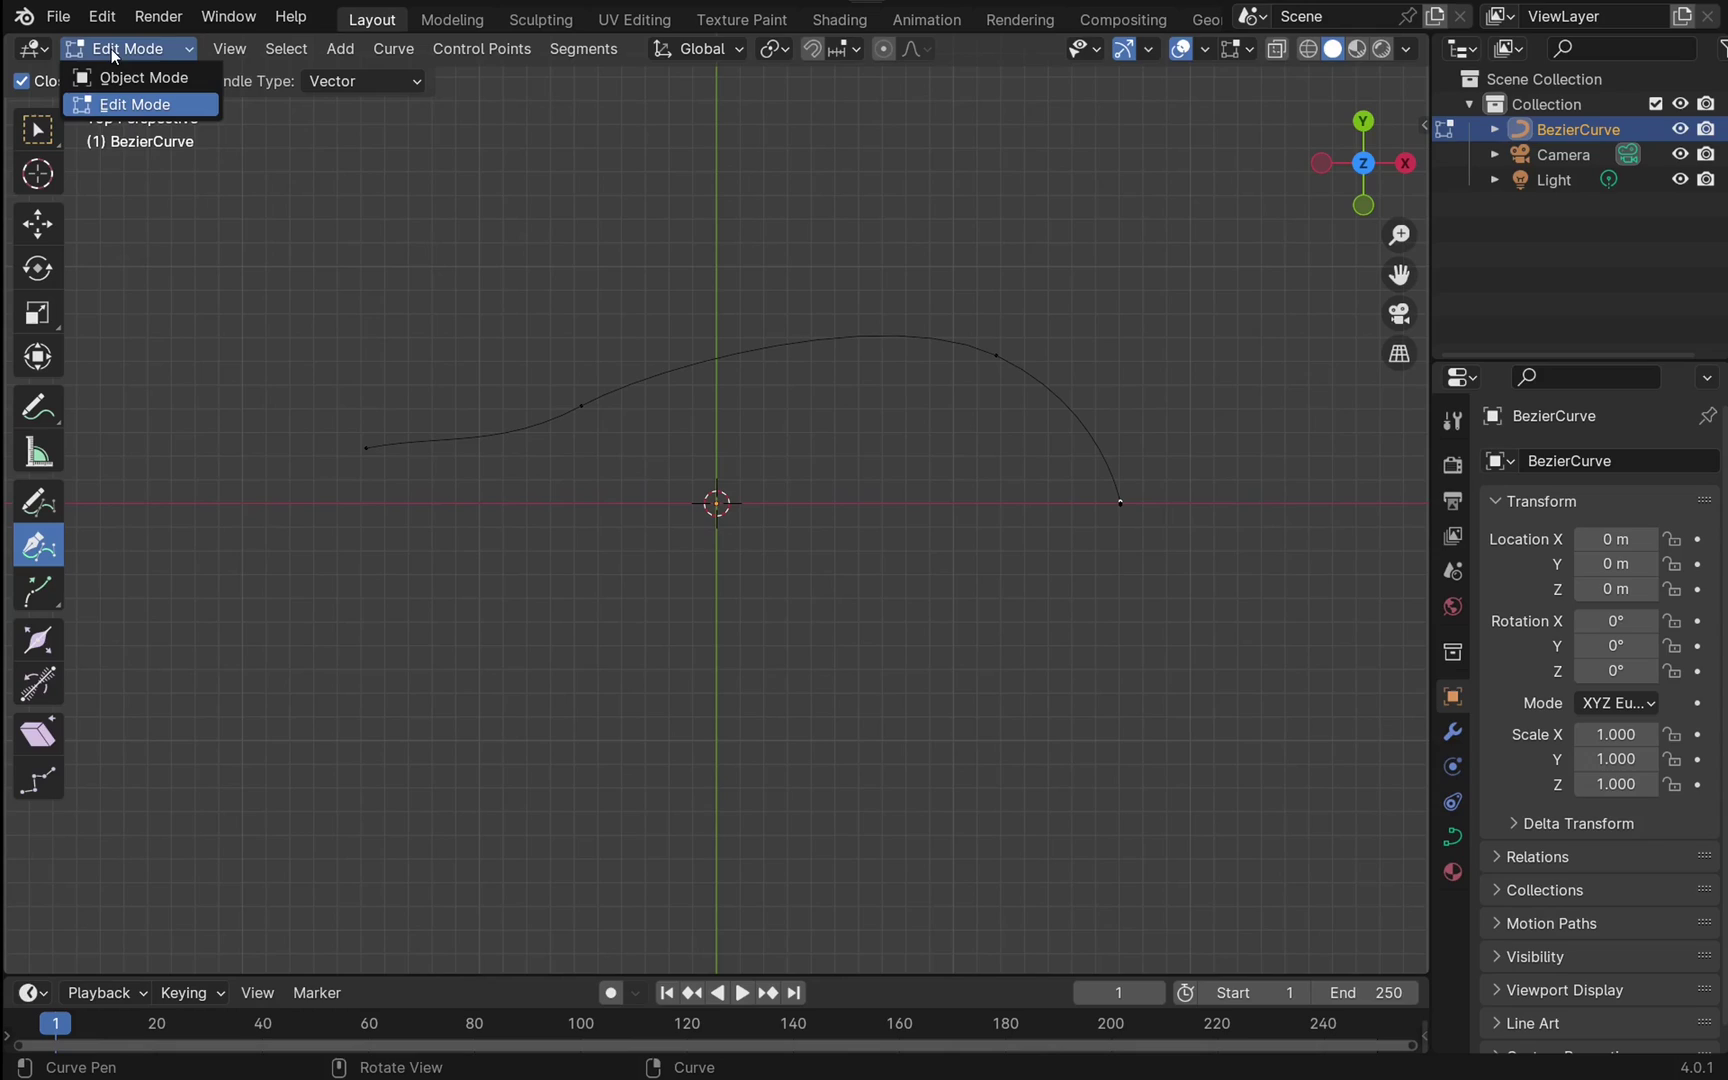
Step: In Object Mode, give the BezierCurve a Screw modifier revolving around the X axis
{"action": "left_click", "coordinate": [121, 74]}
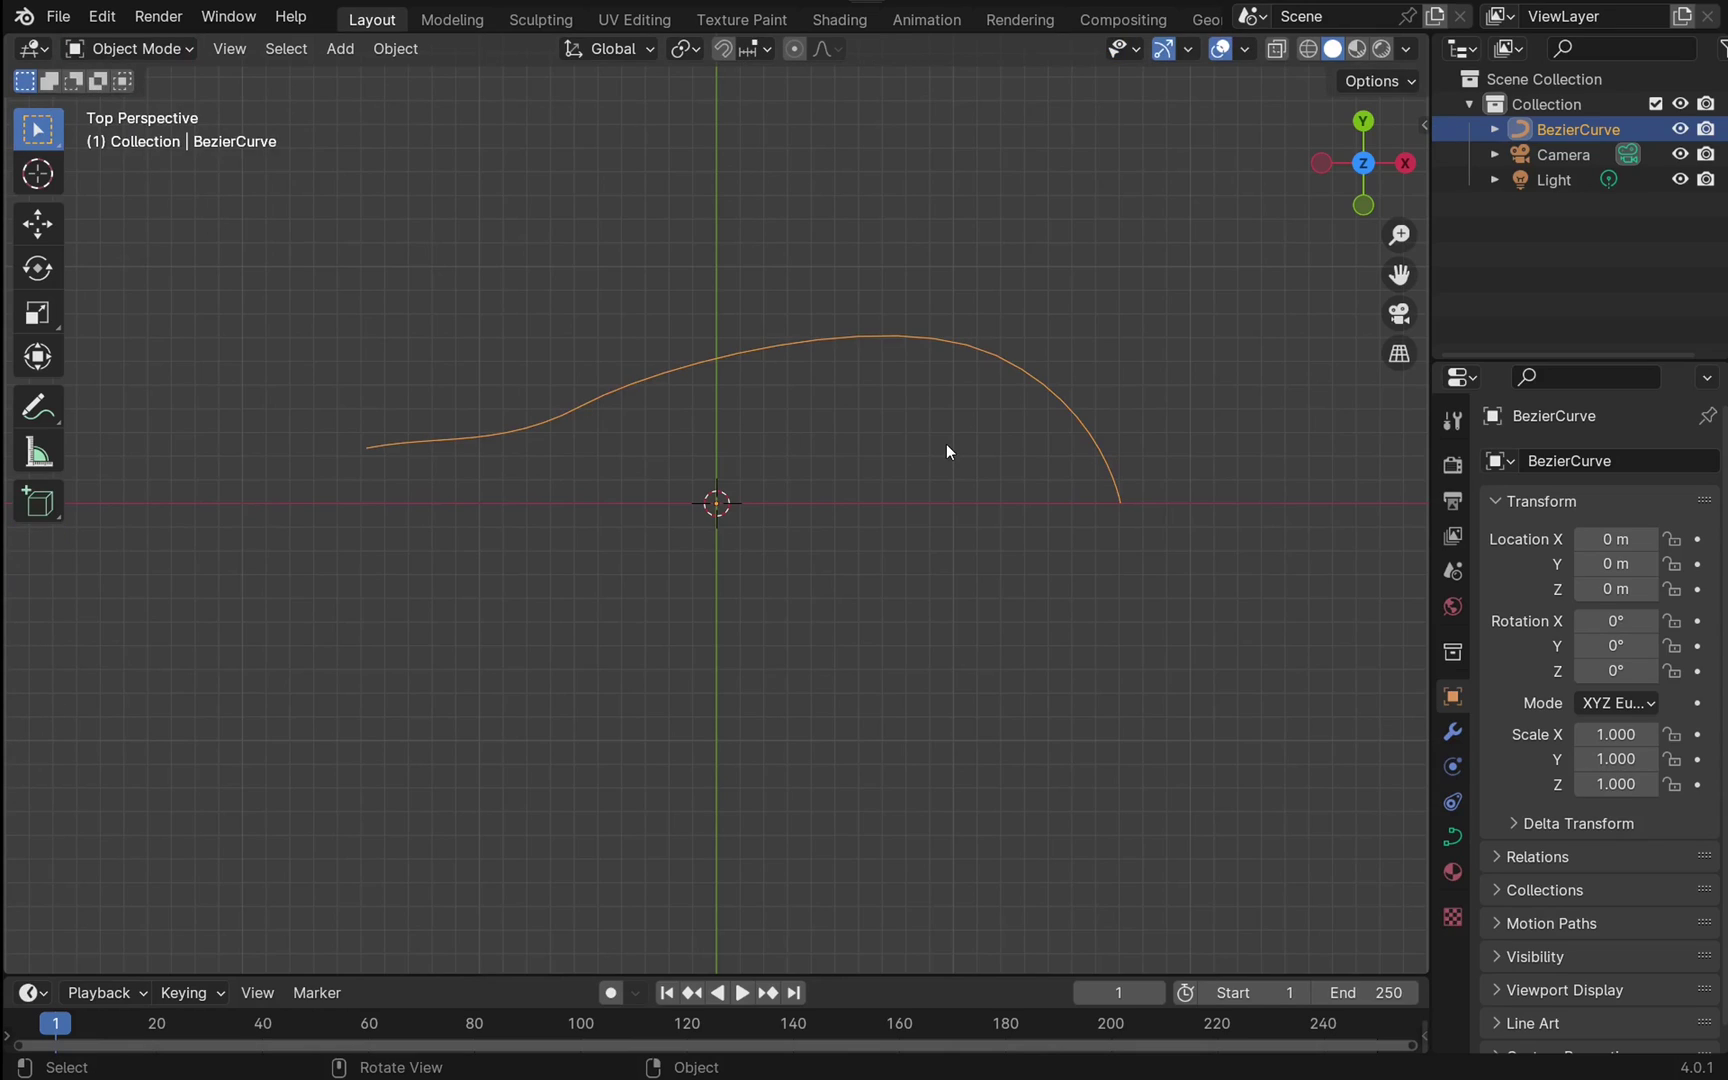
{"action": "left_click", "coordinate": [893, 408]}
{"action": "left_click", "coordinate": [716, 360]}
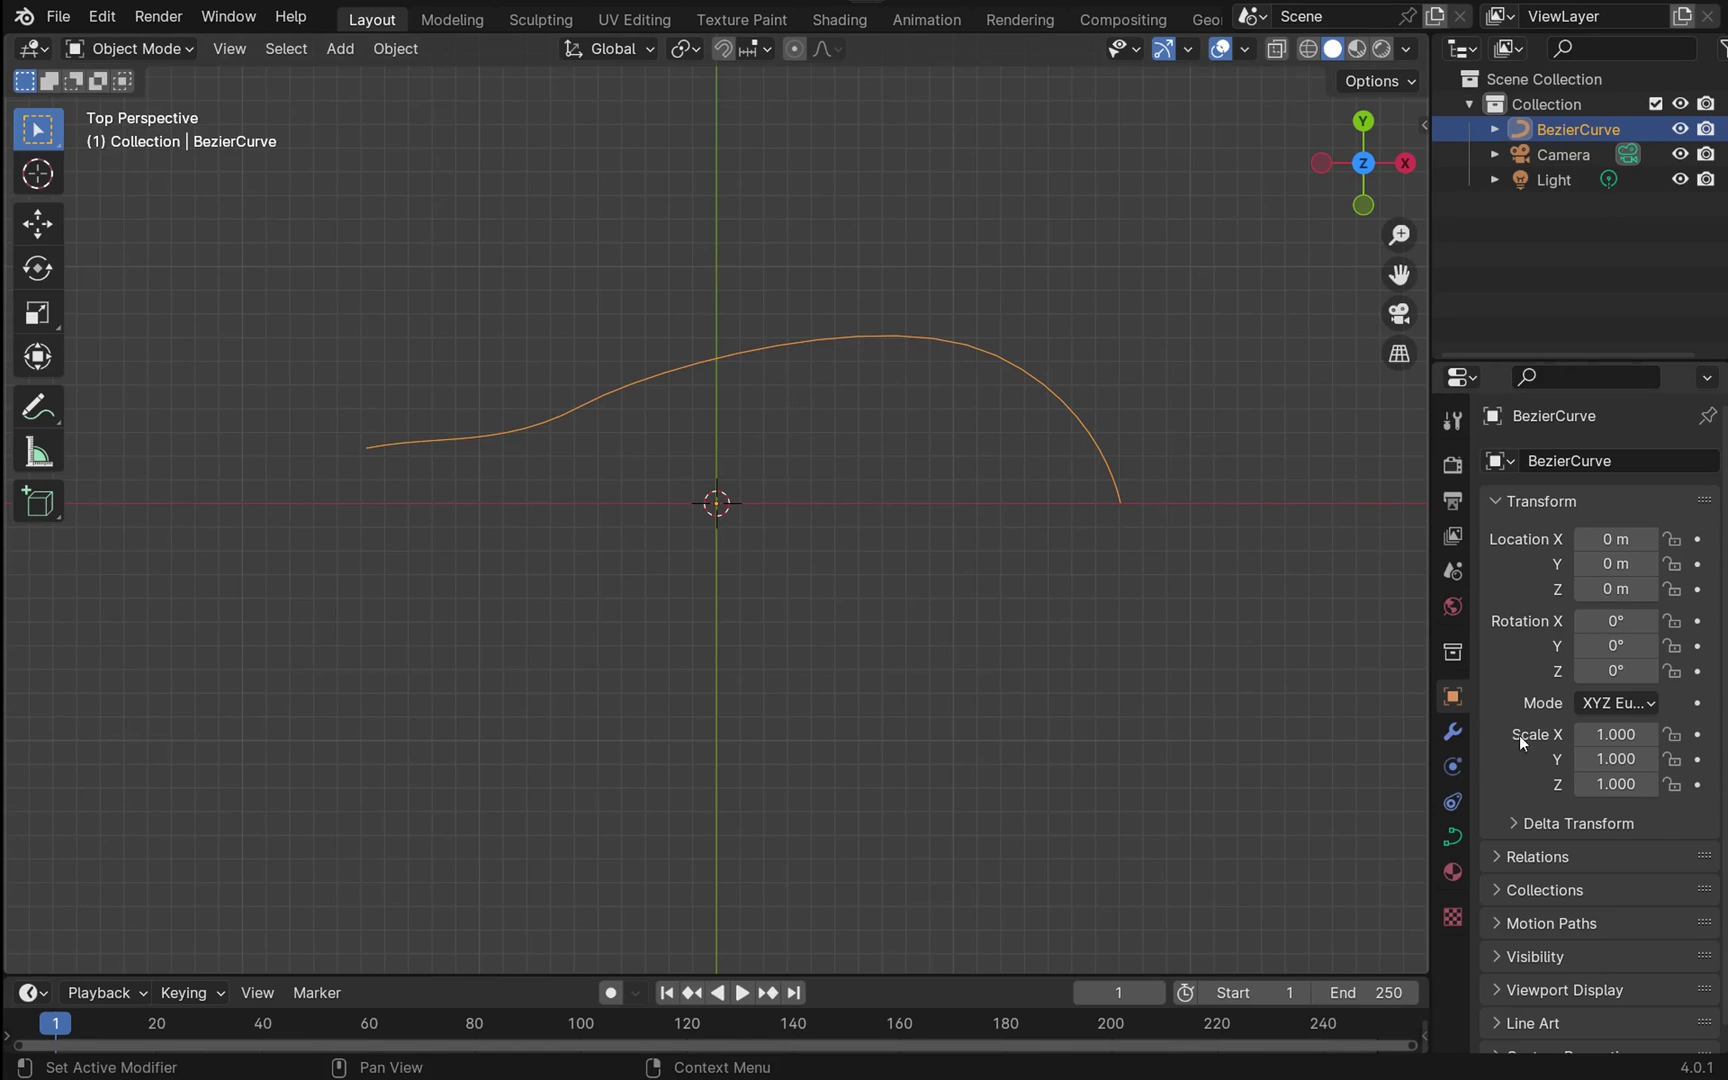
{"action": "left_click", "coordinate": [1453, 735]}
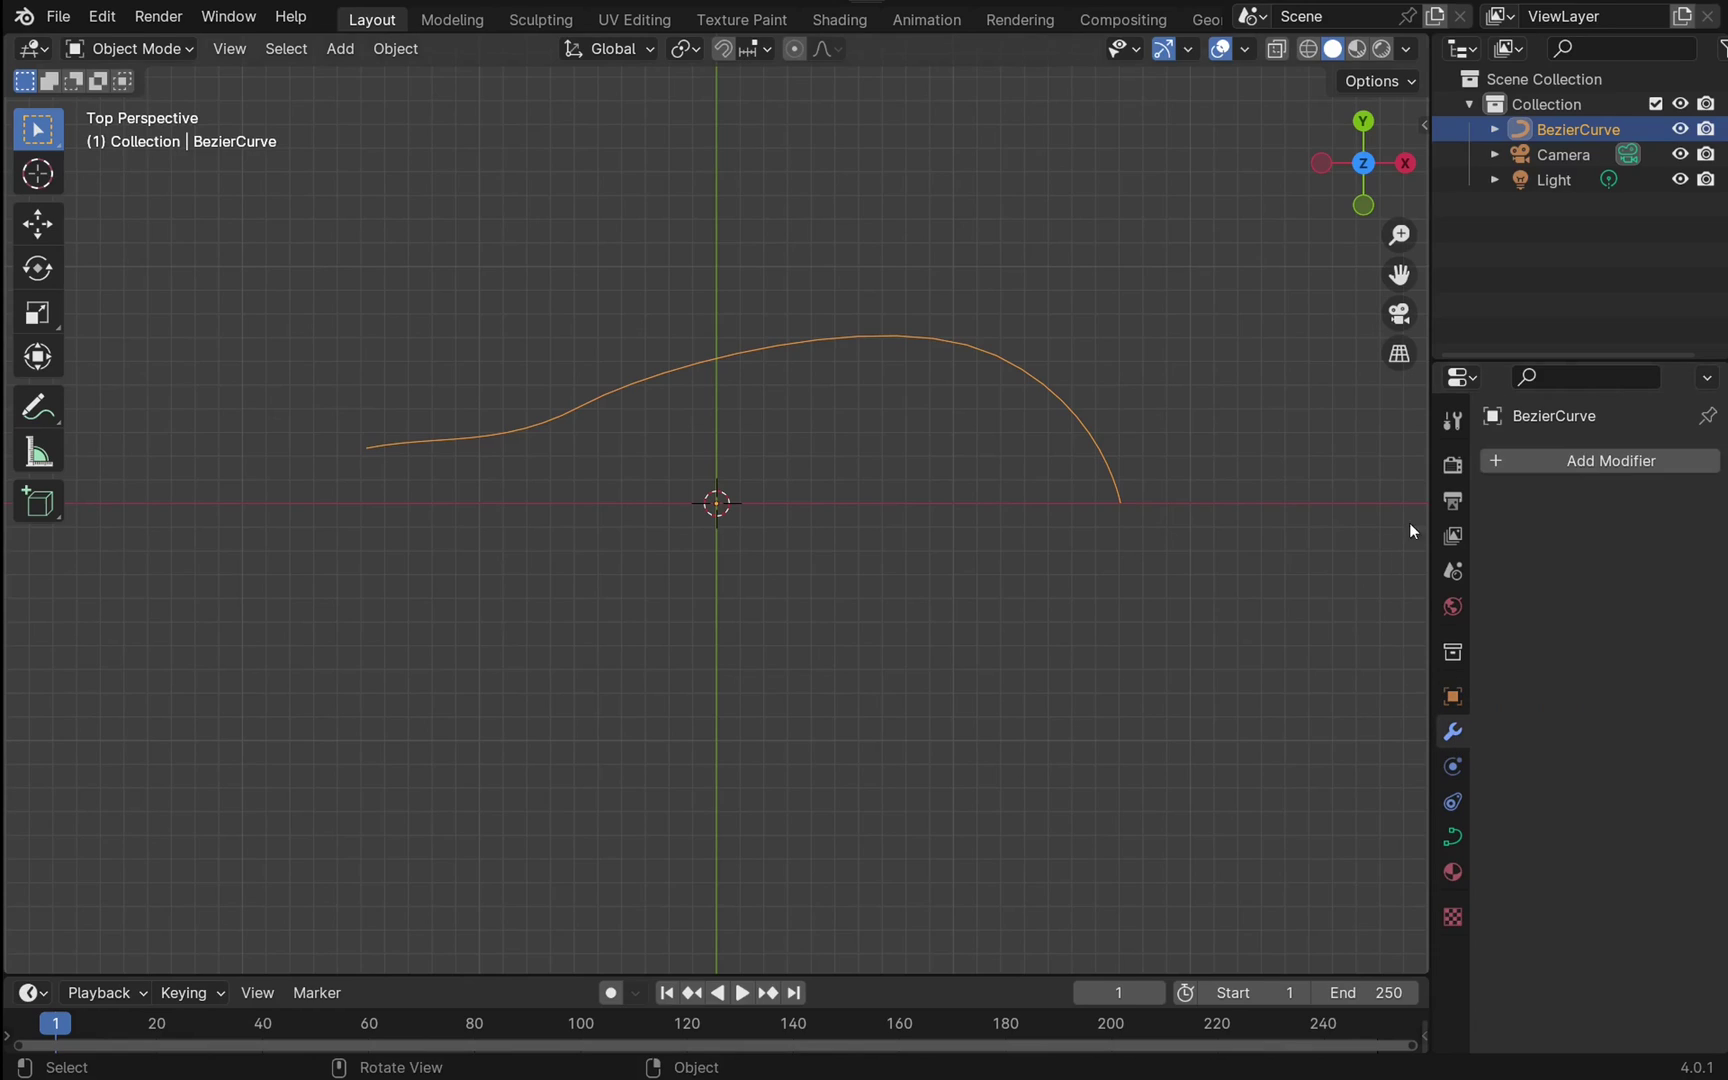
{"action": "left_click", "coordinate": [1615, 460]}
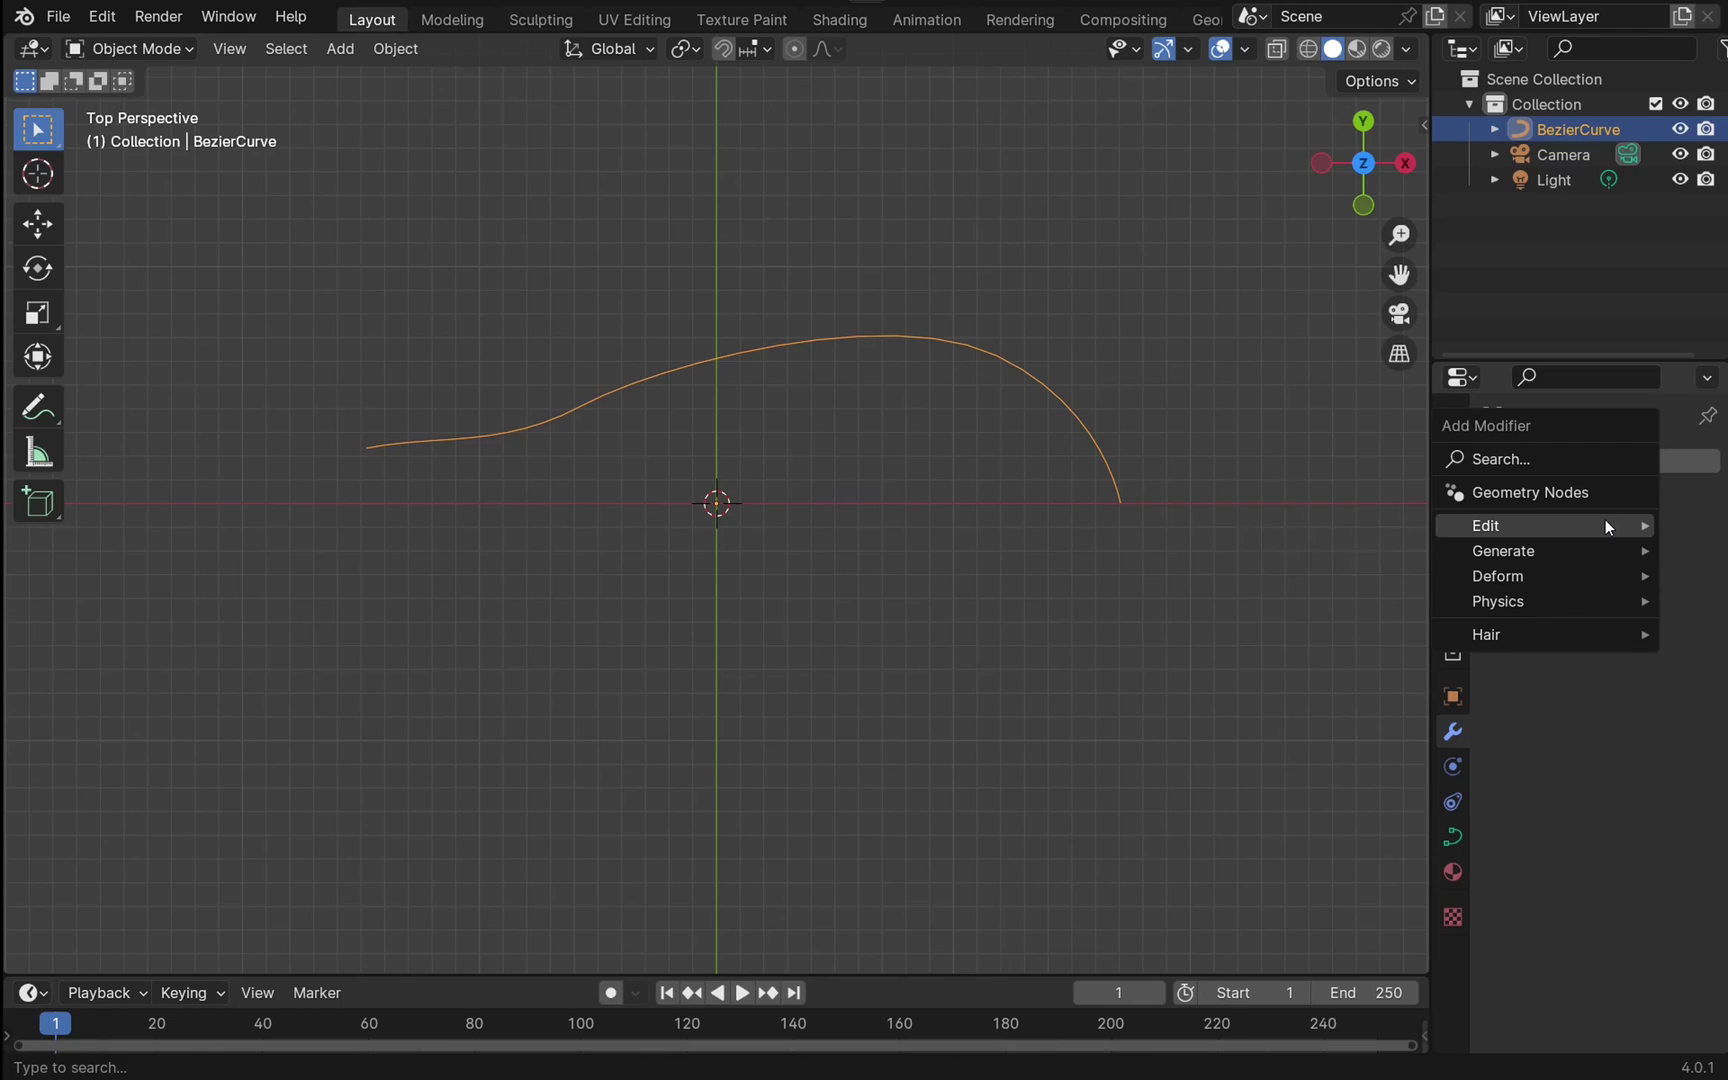
{"action": "mouse_move", "coordinate": [1611, 557]}
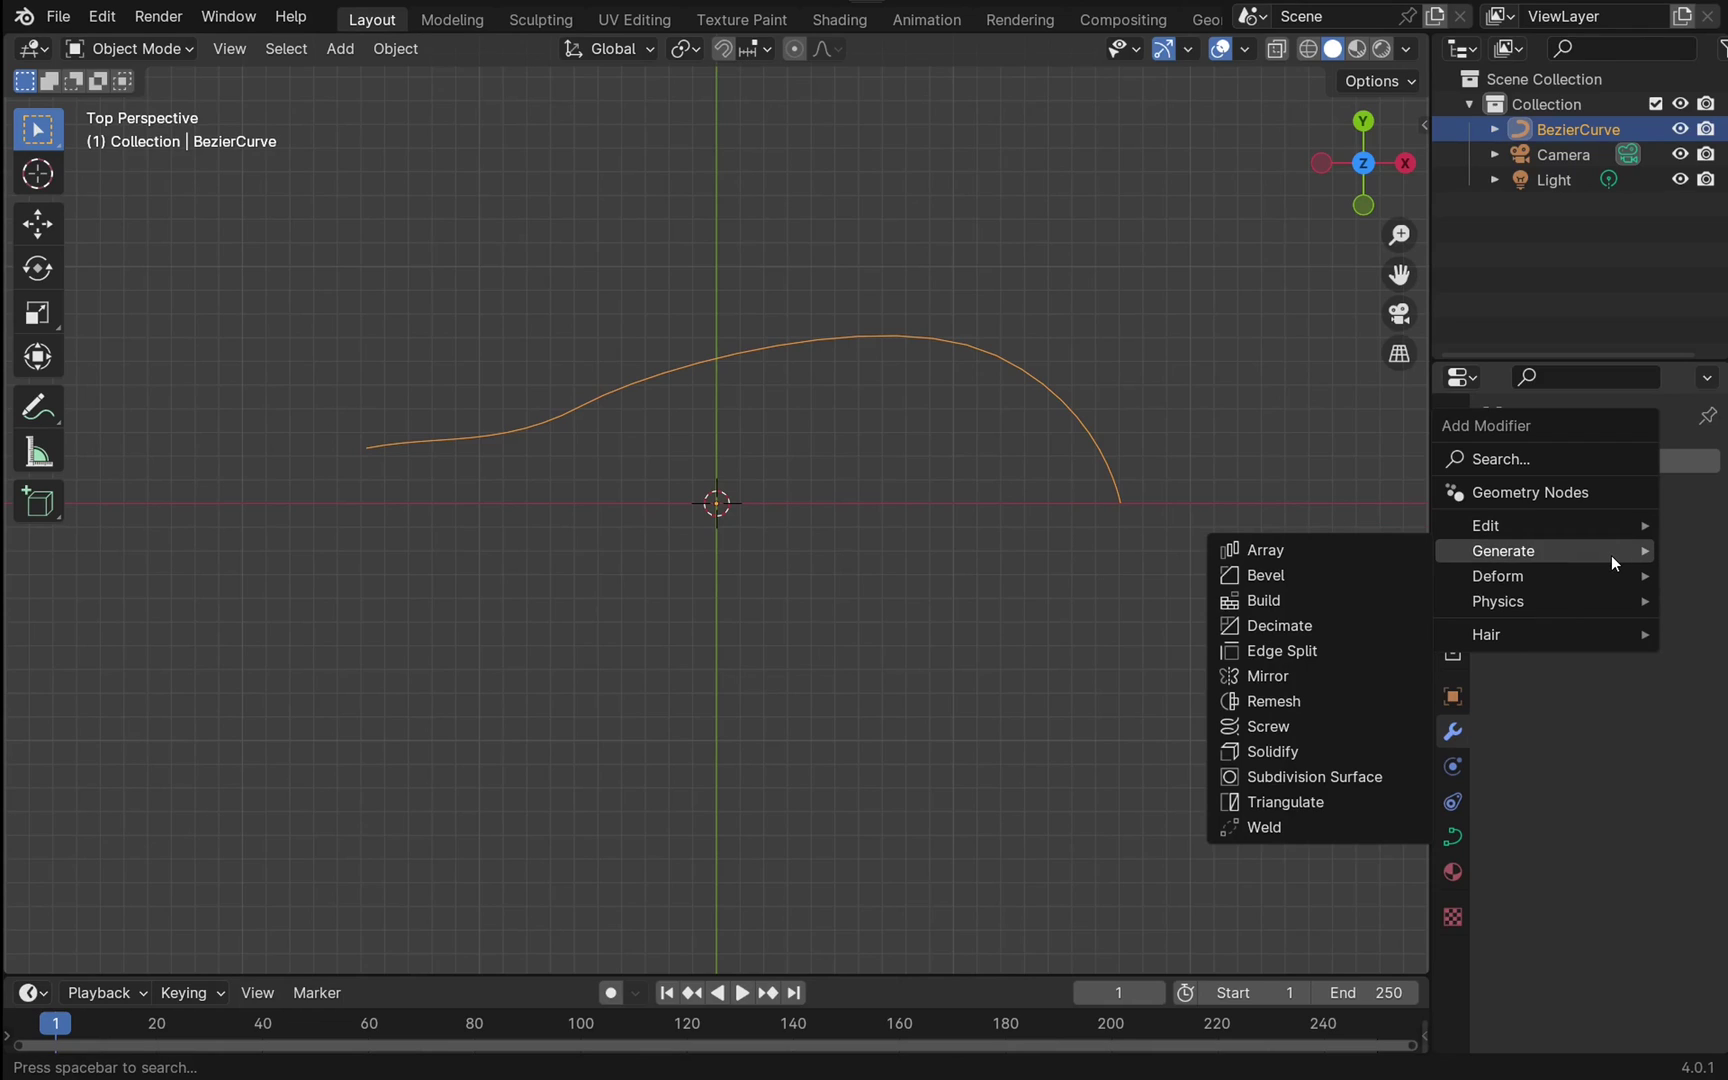
{"action": "left_click", "coordinate": [1280, 737]}
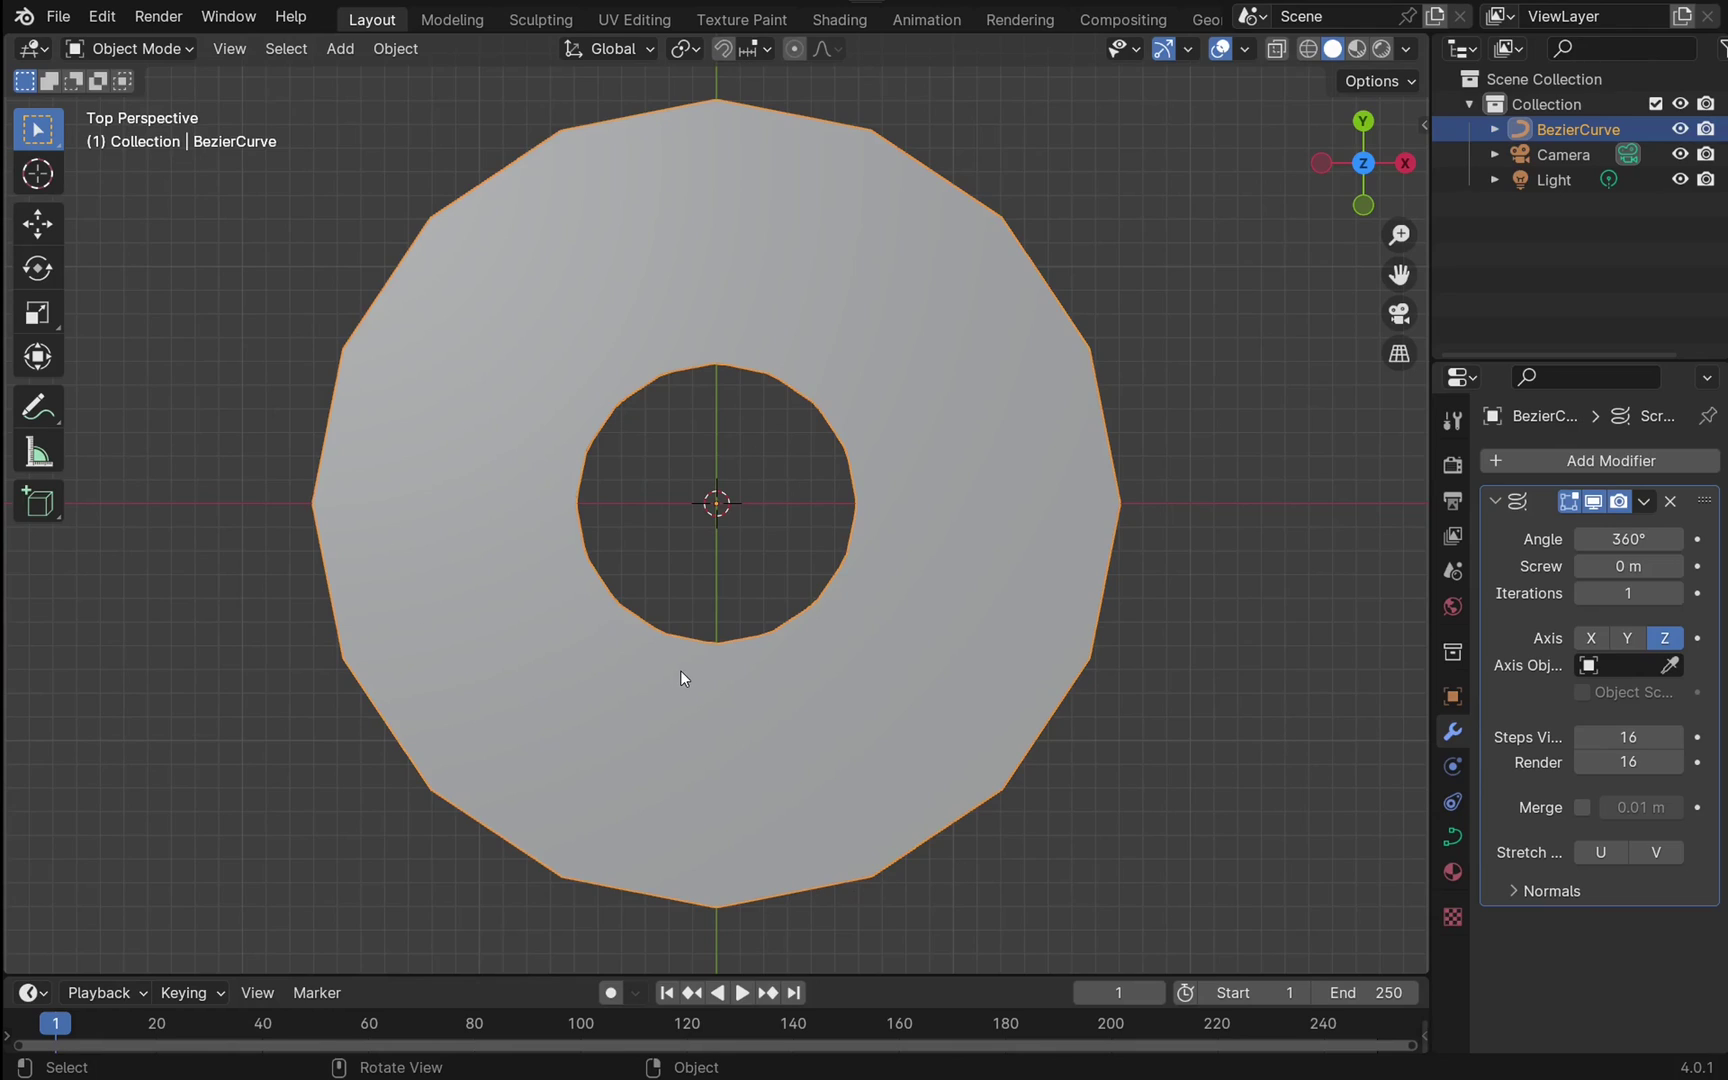
{"action": "left_click", "coordinate": [1630, 639]}
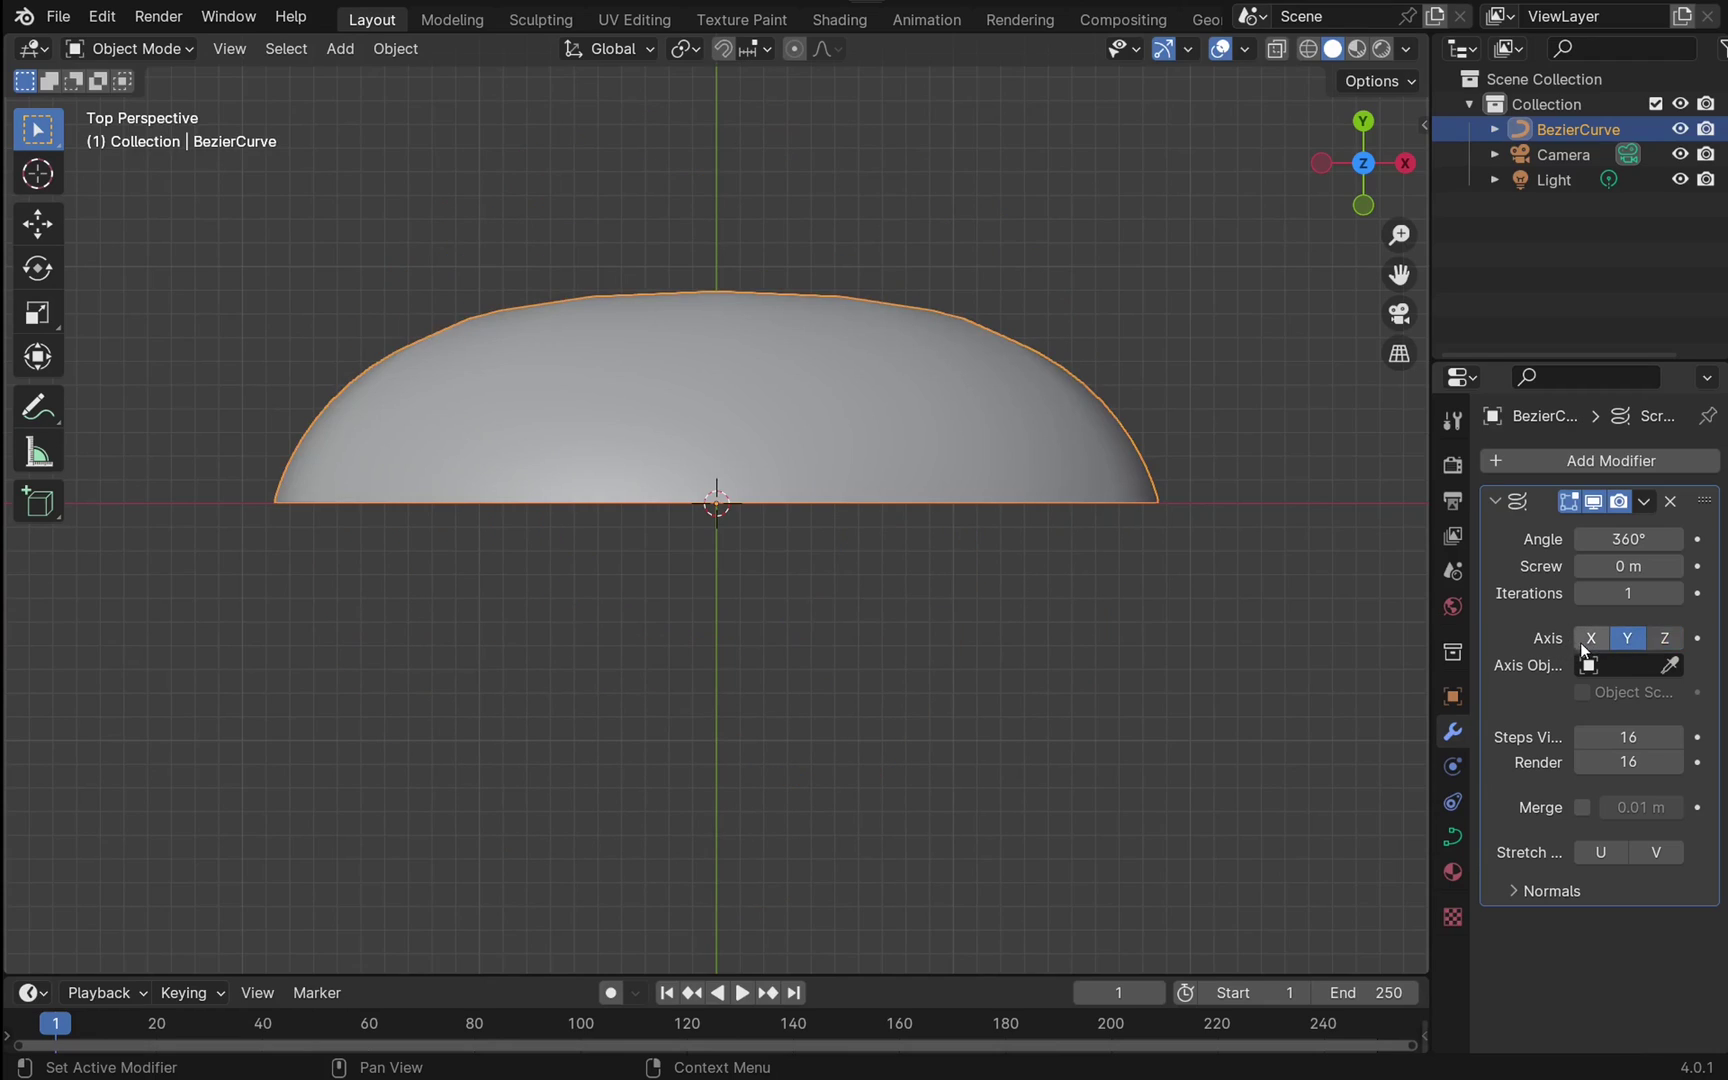
{"action": "left_click", "coordinate": [1590, 640]}
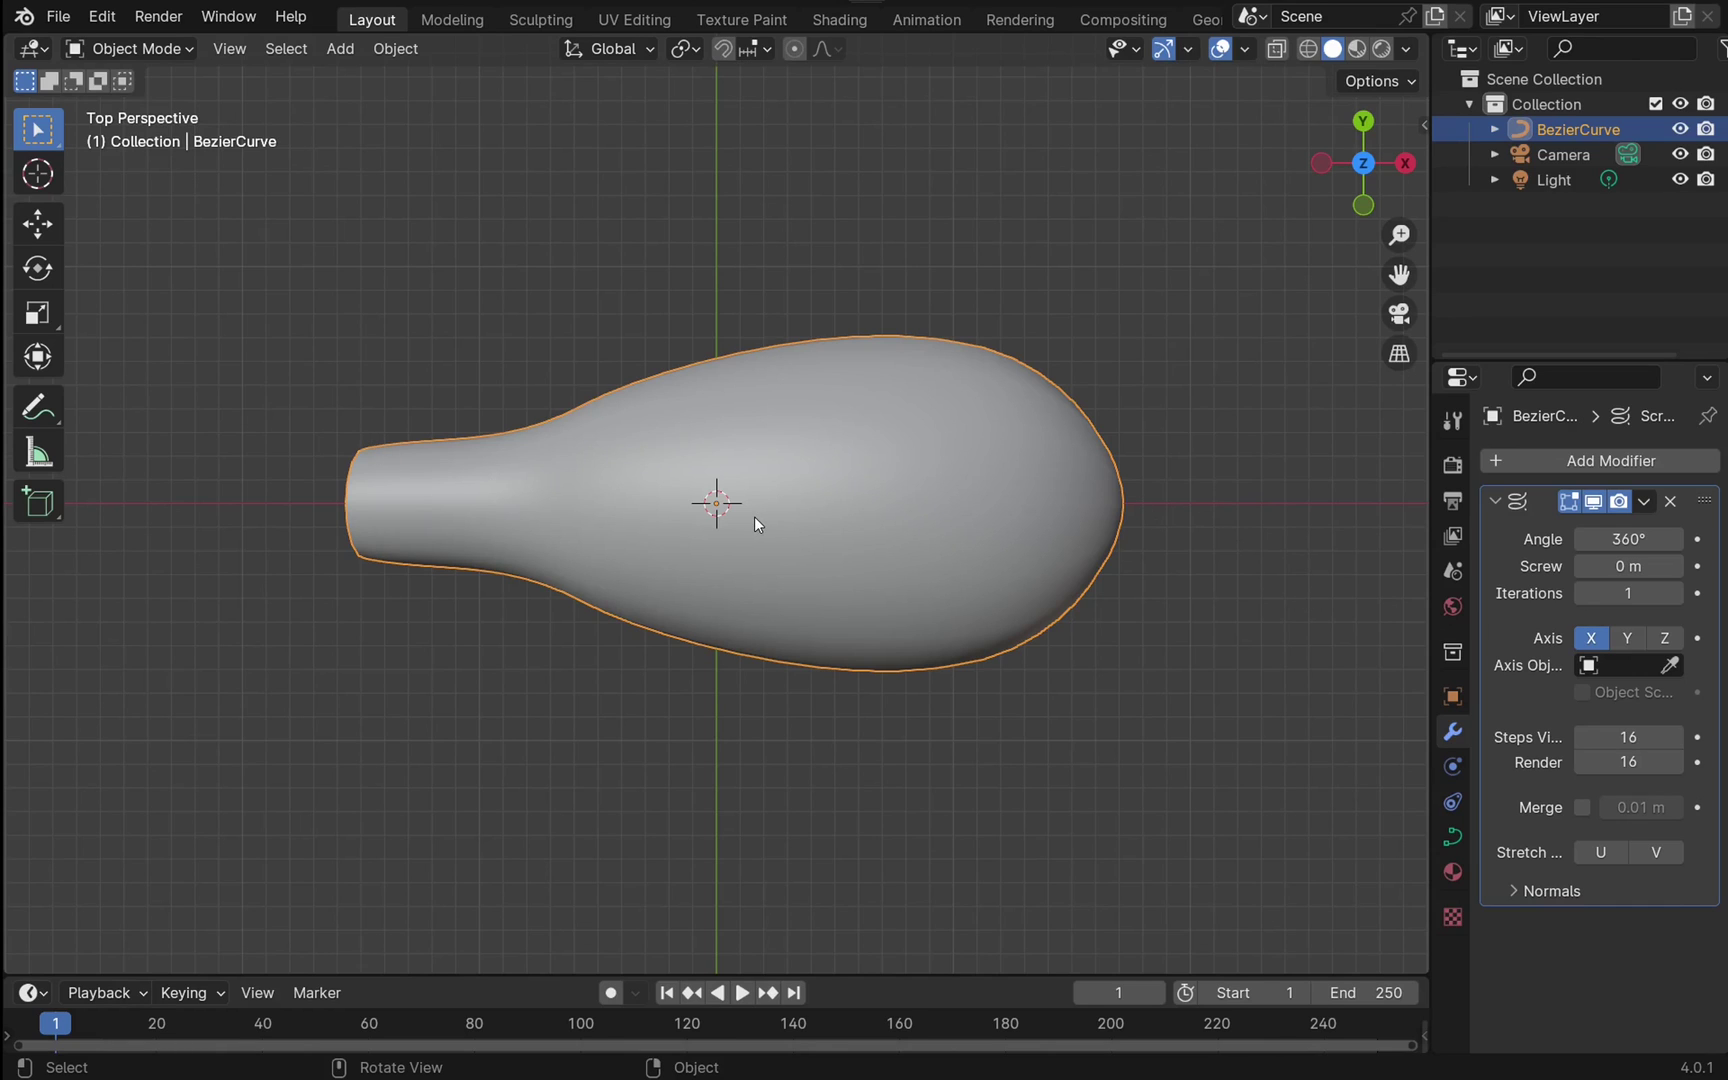
{"action": "mouse_move", "coordinate": [1351, 193]}
{"action": "left_mouse_down"}
{"action": "mouse_move", "coordinate": [1300, 285]}
{"action": "mouse_move", "coordinate": [1345, 209]}
{"action": "left_mouse_up"}
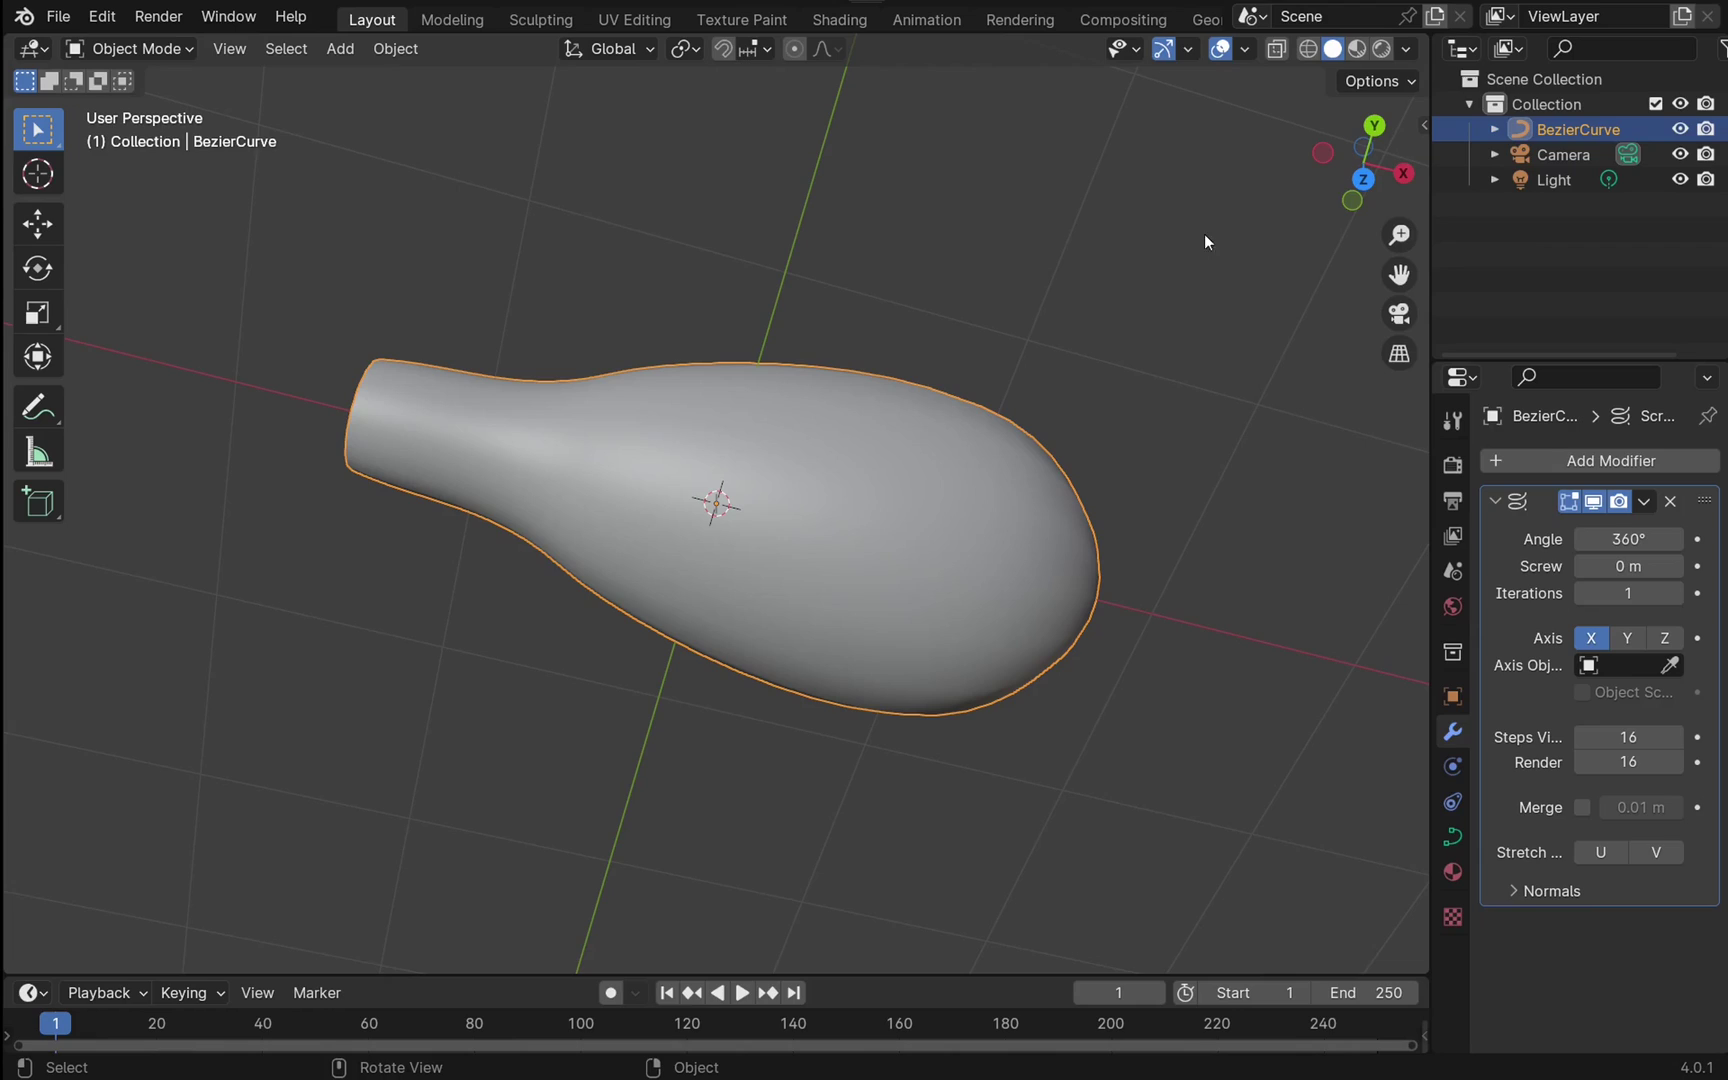
Step: Use Move to Collection to put the BezierCurve into a new collection 'BottleCollection'
{"action": "right_click", "coordinate": [780, 532]}
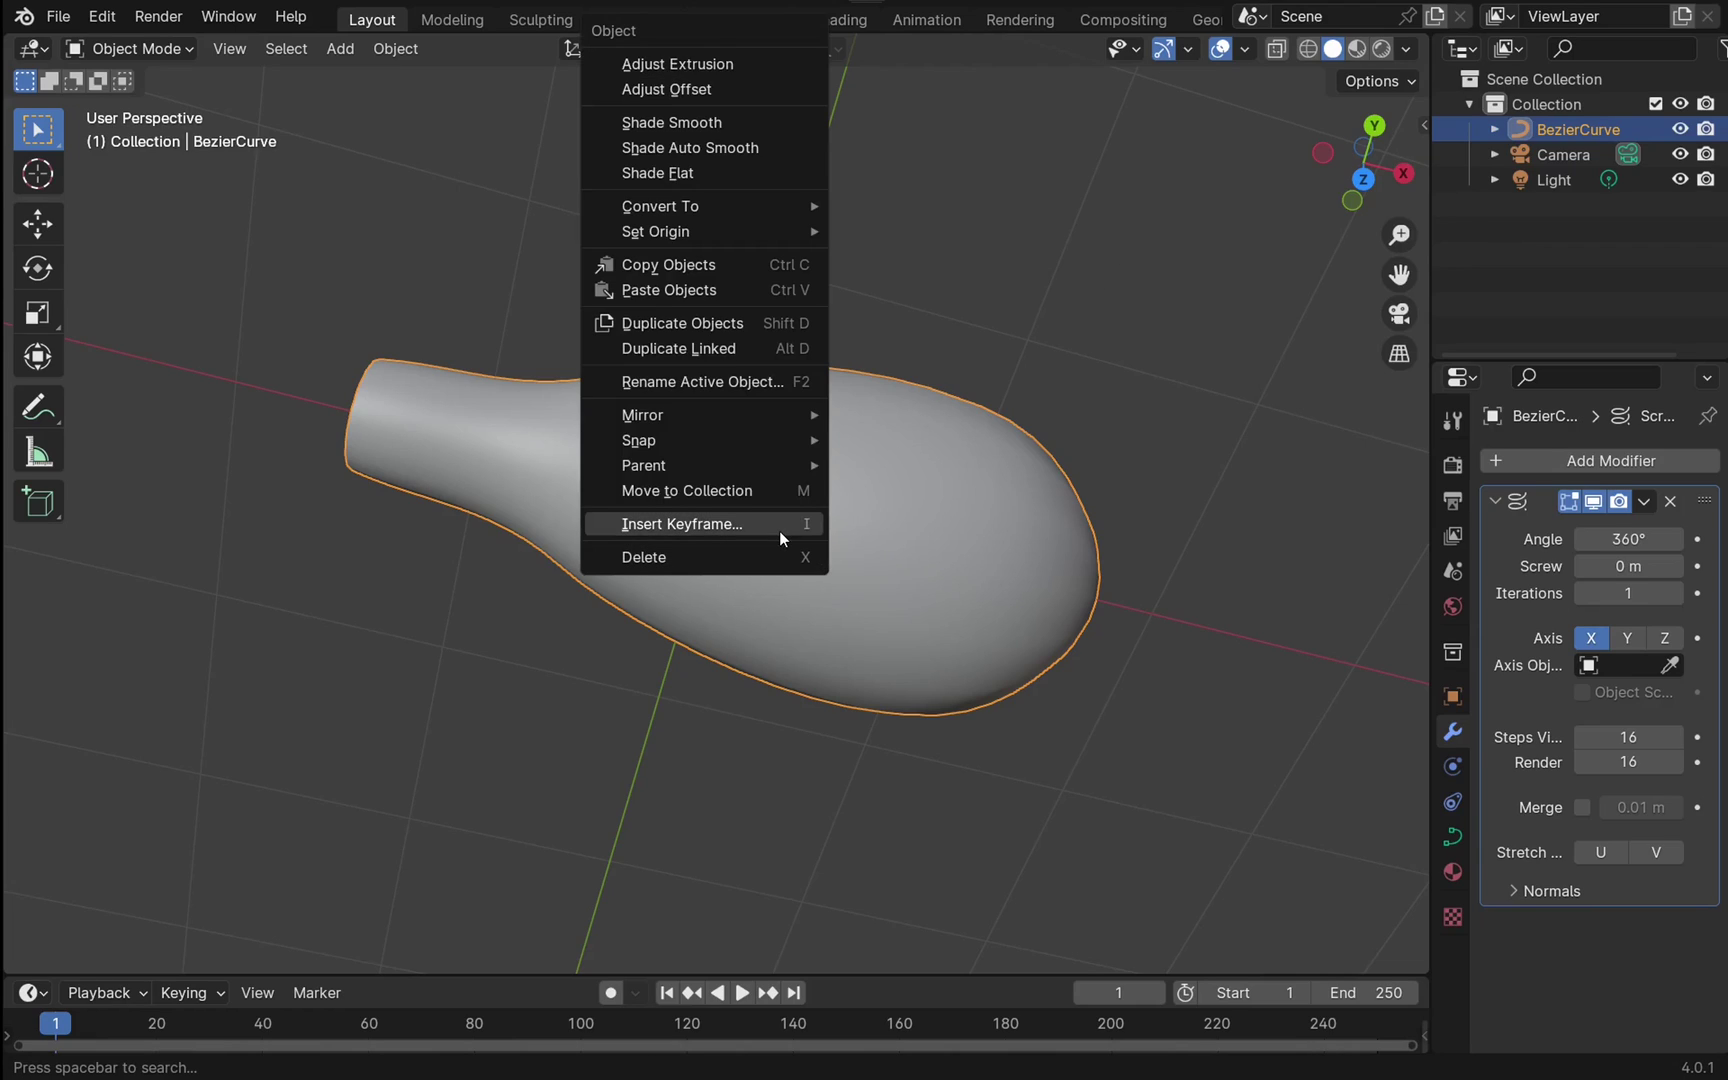
{"action": "left_click", "coordinate": [724, 491]}
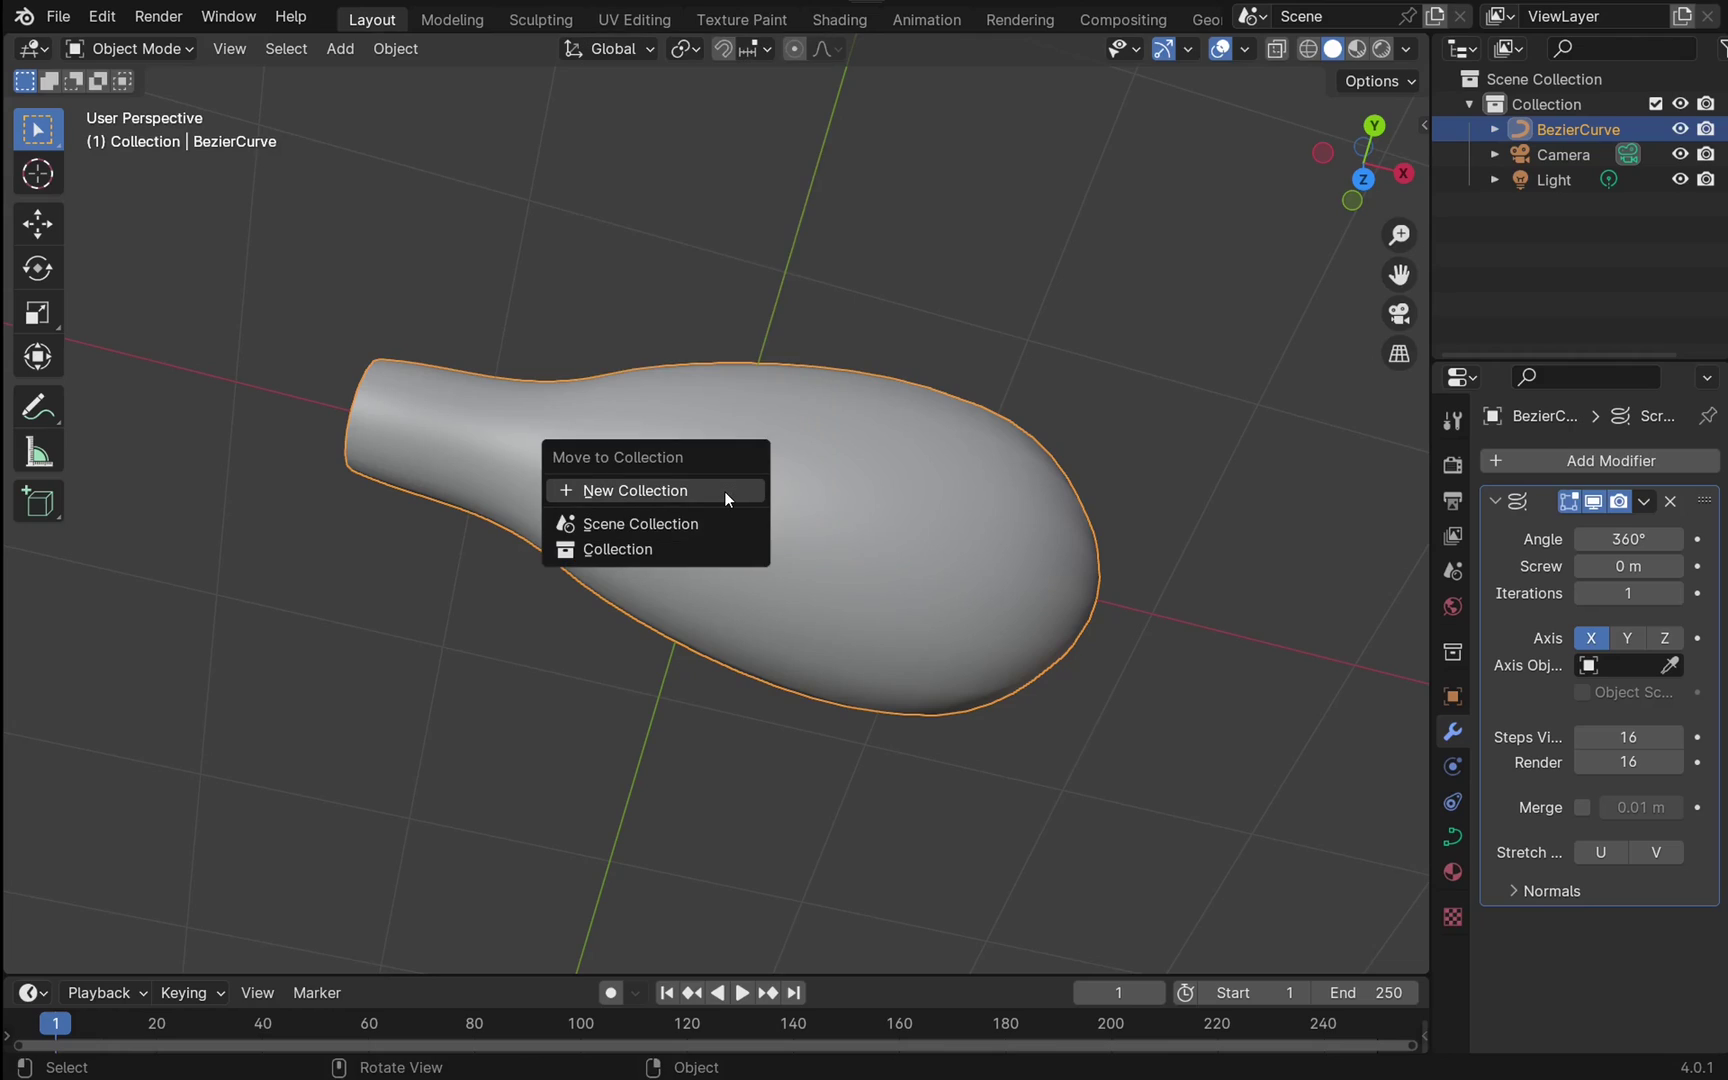
{"action": "left_click", "coordinate": [659, 494]}
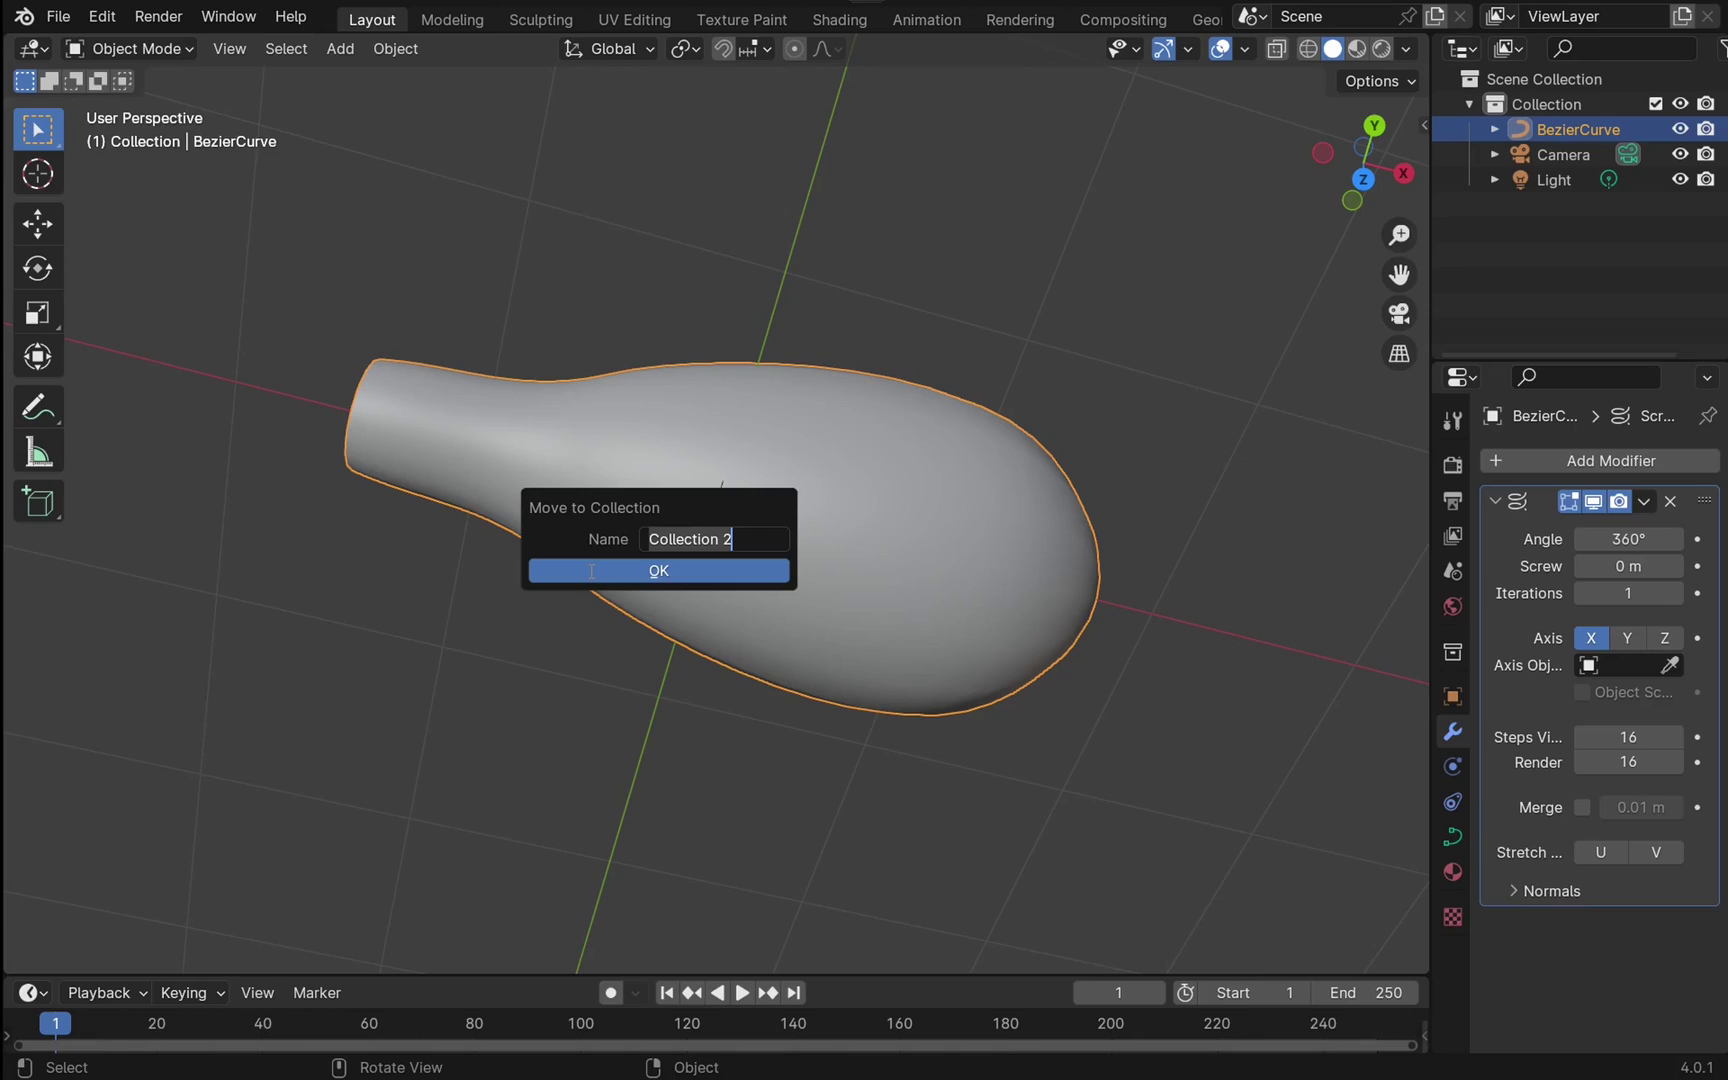
{"action": "type", "text": "BottleCollection"}
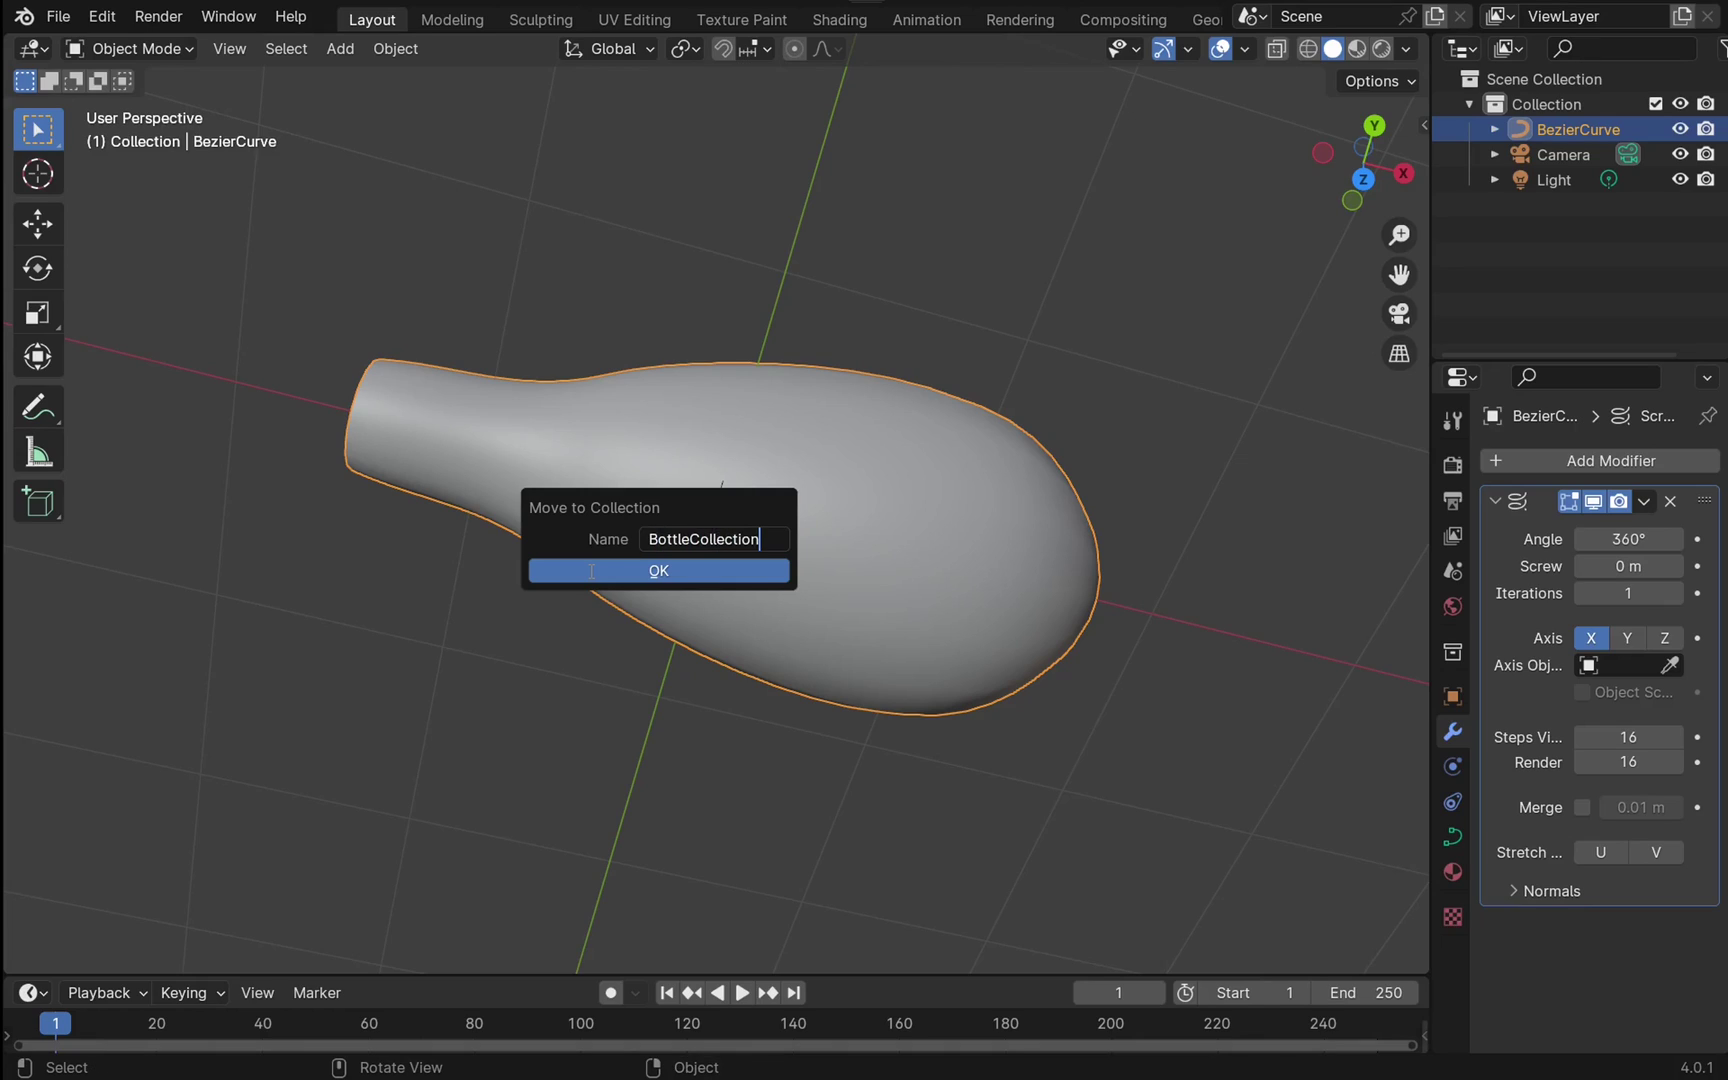
{"action": "key", "text": "Return"}
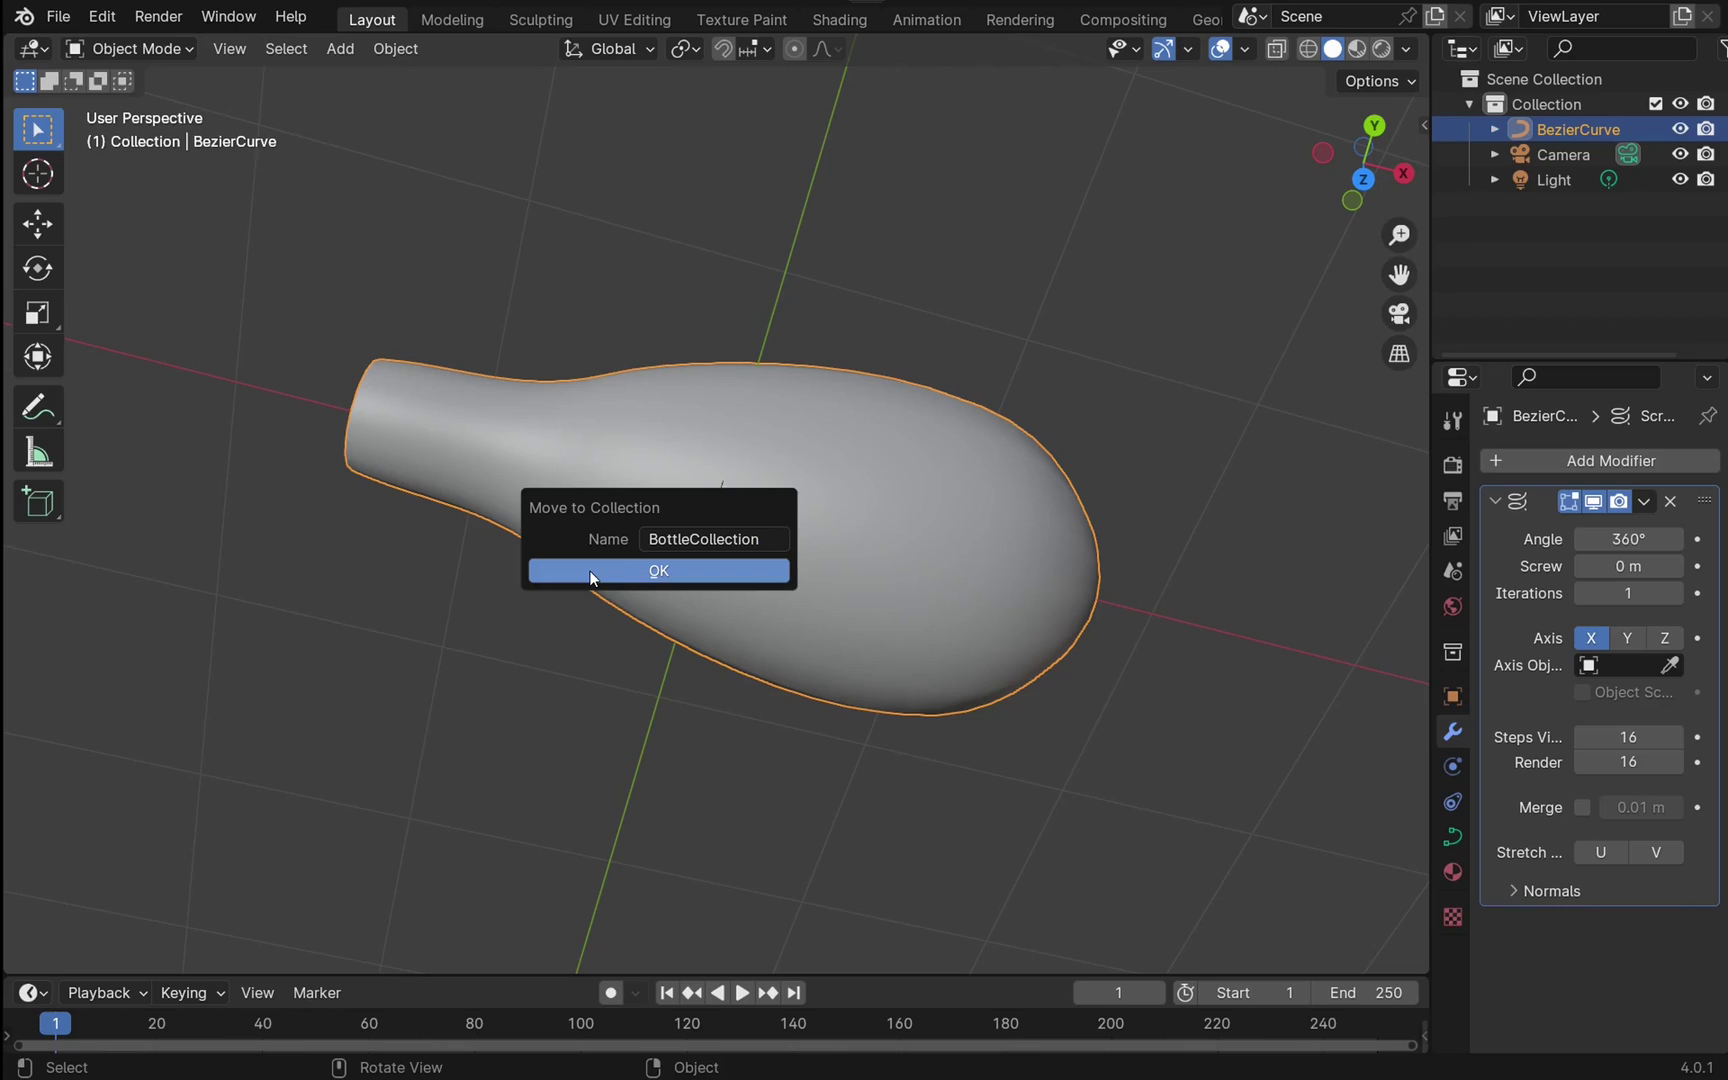
{"action": "left_click", "coordinate": [598, 572]}
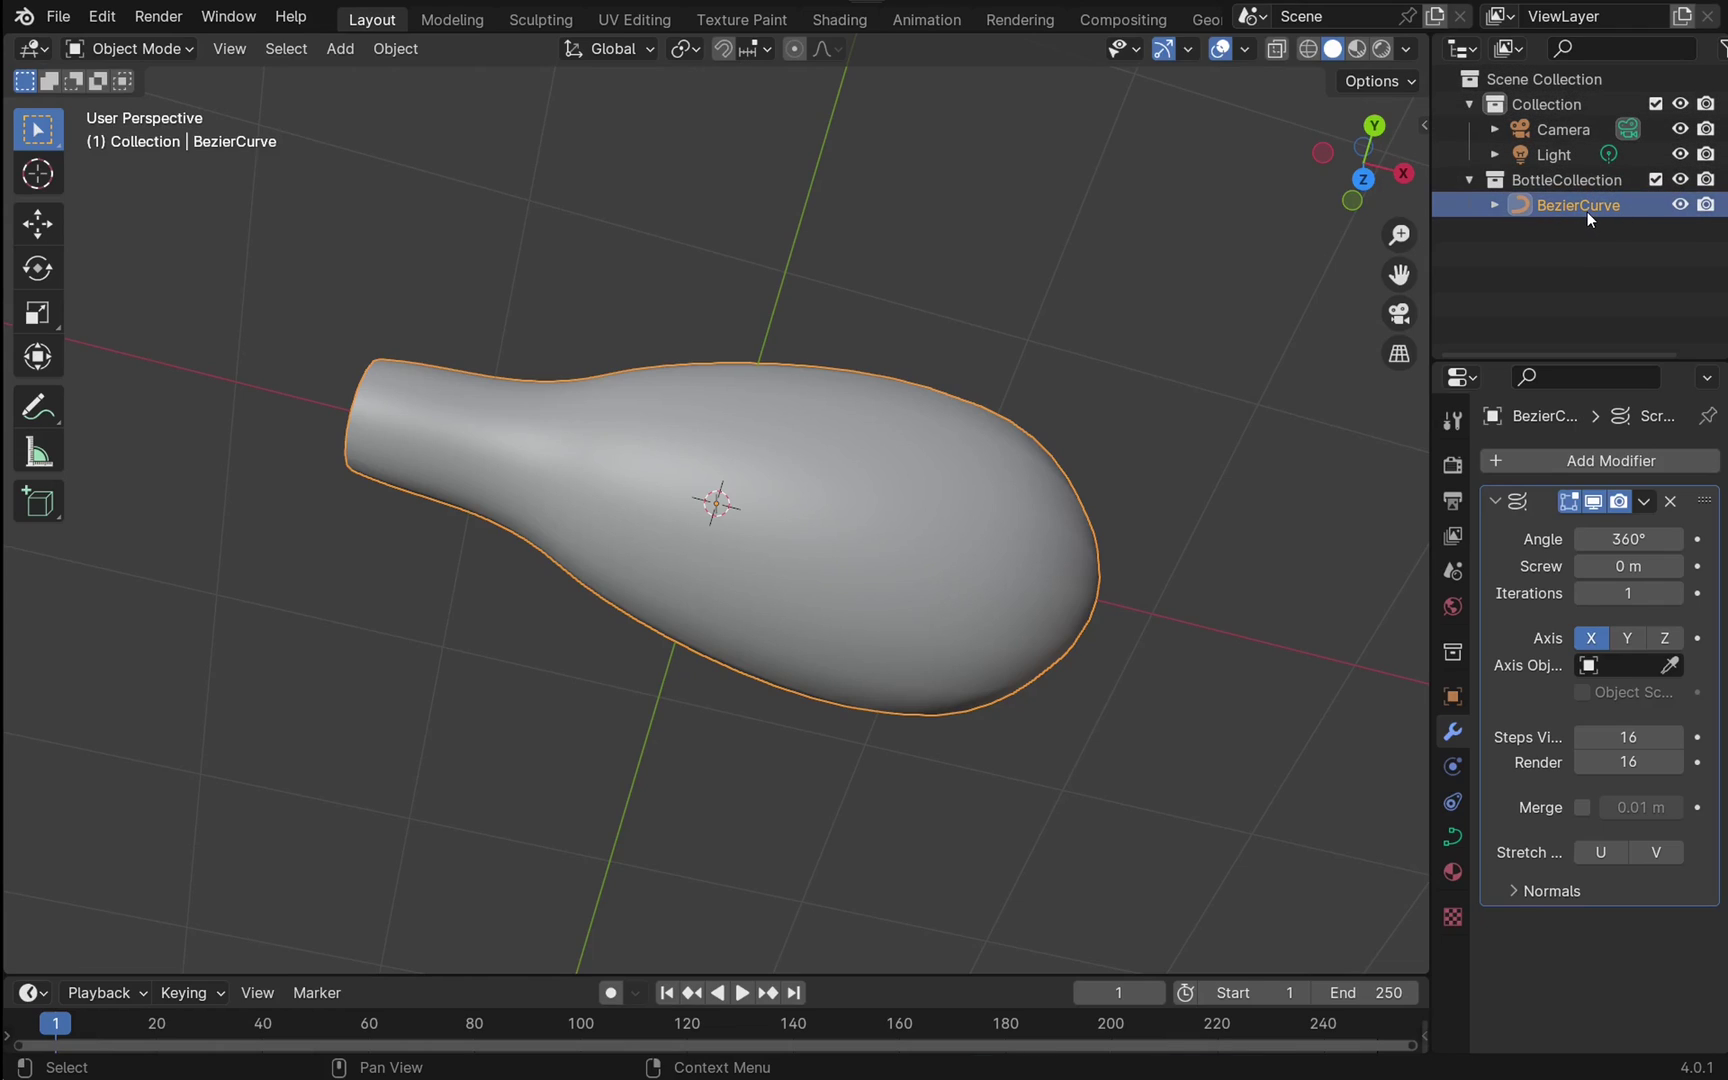
Step: Add a BottleCollection instance and move it along X and back along Y
{"action": "left_click", "coordinate": [341, 49]}
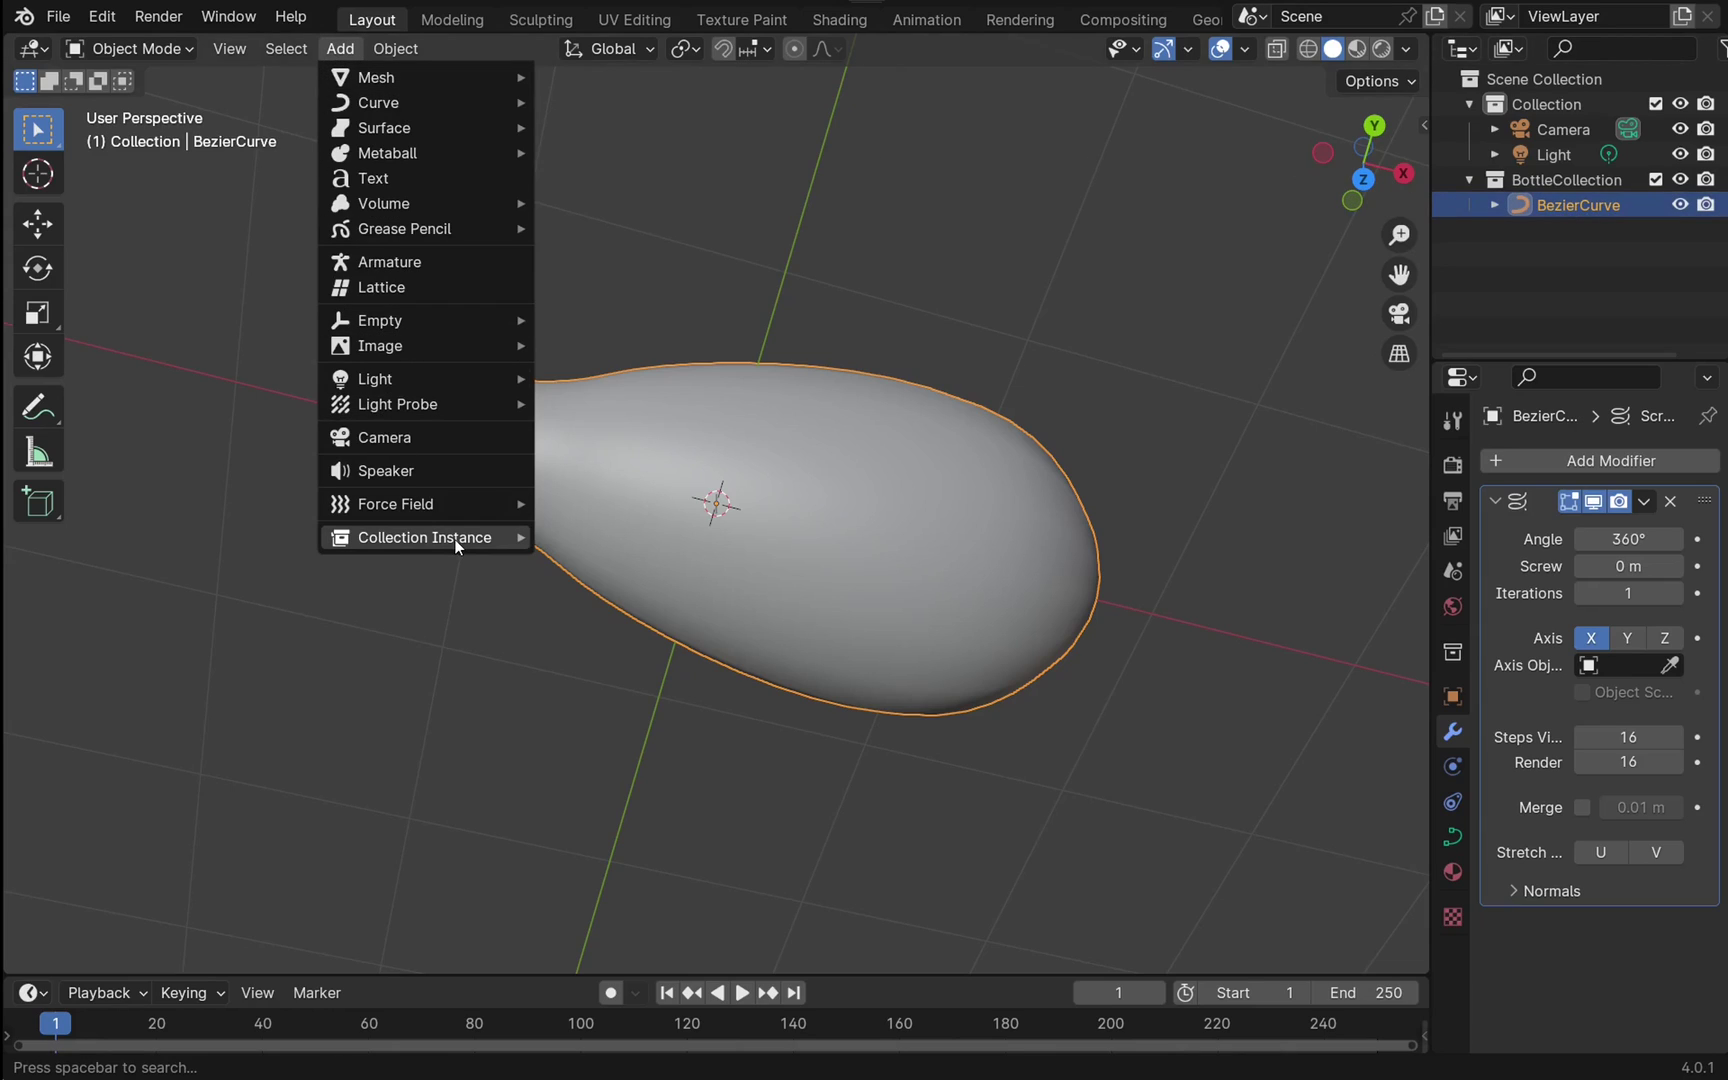
{"action": "mouse_move", "coordinate": [455, 541]}
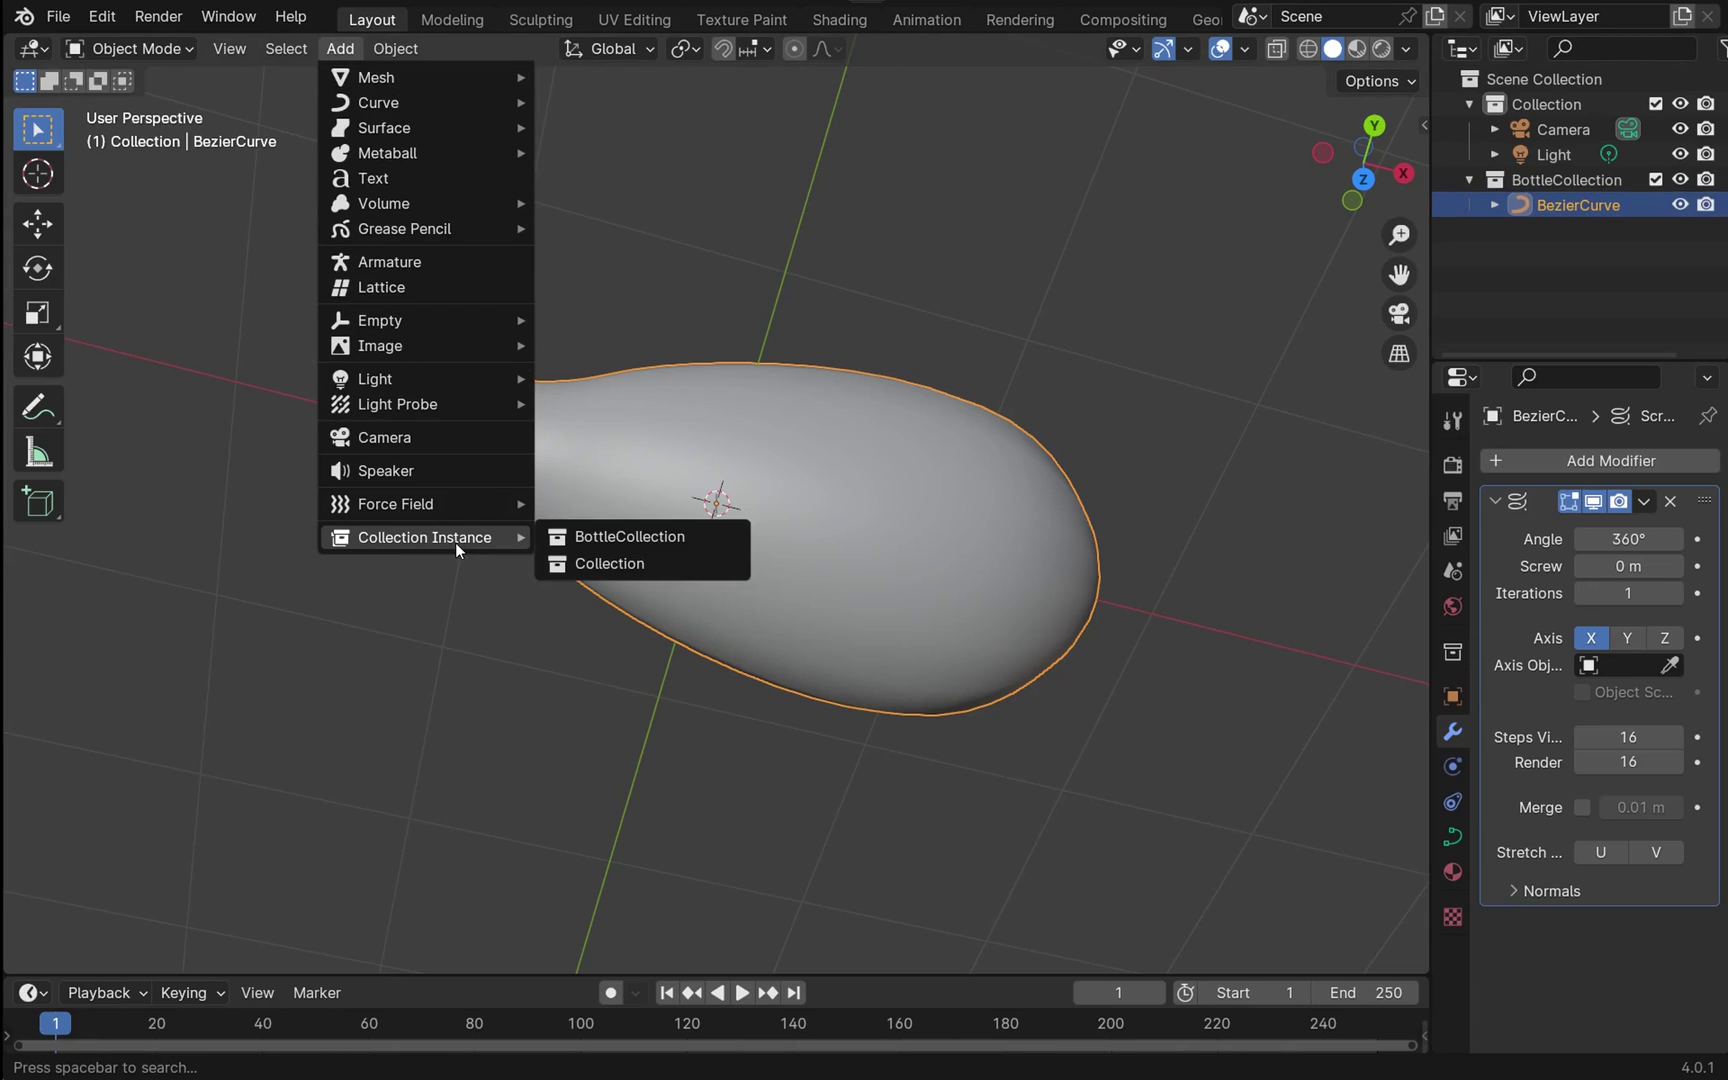
{"action": "left_click", "coordinate": [609, 539]}
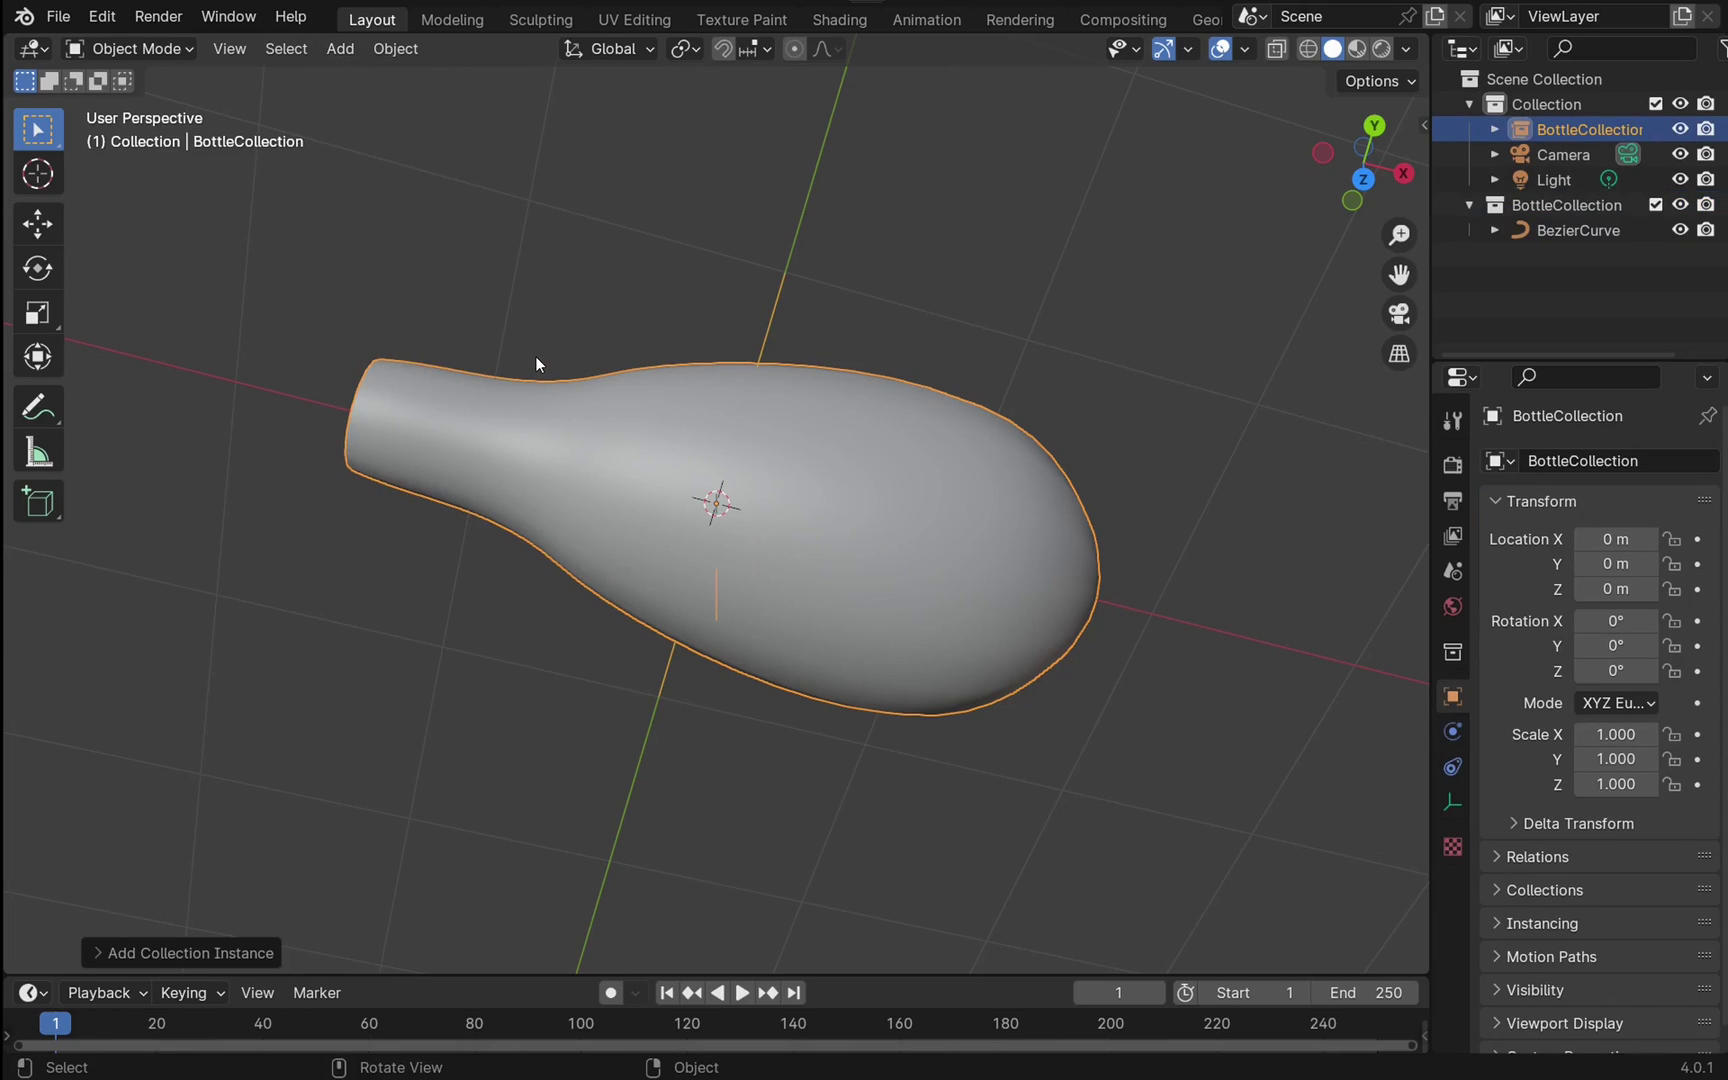
{"action": "left_click", "coordinate": [37, 228]}
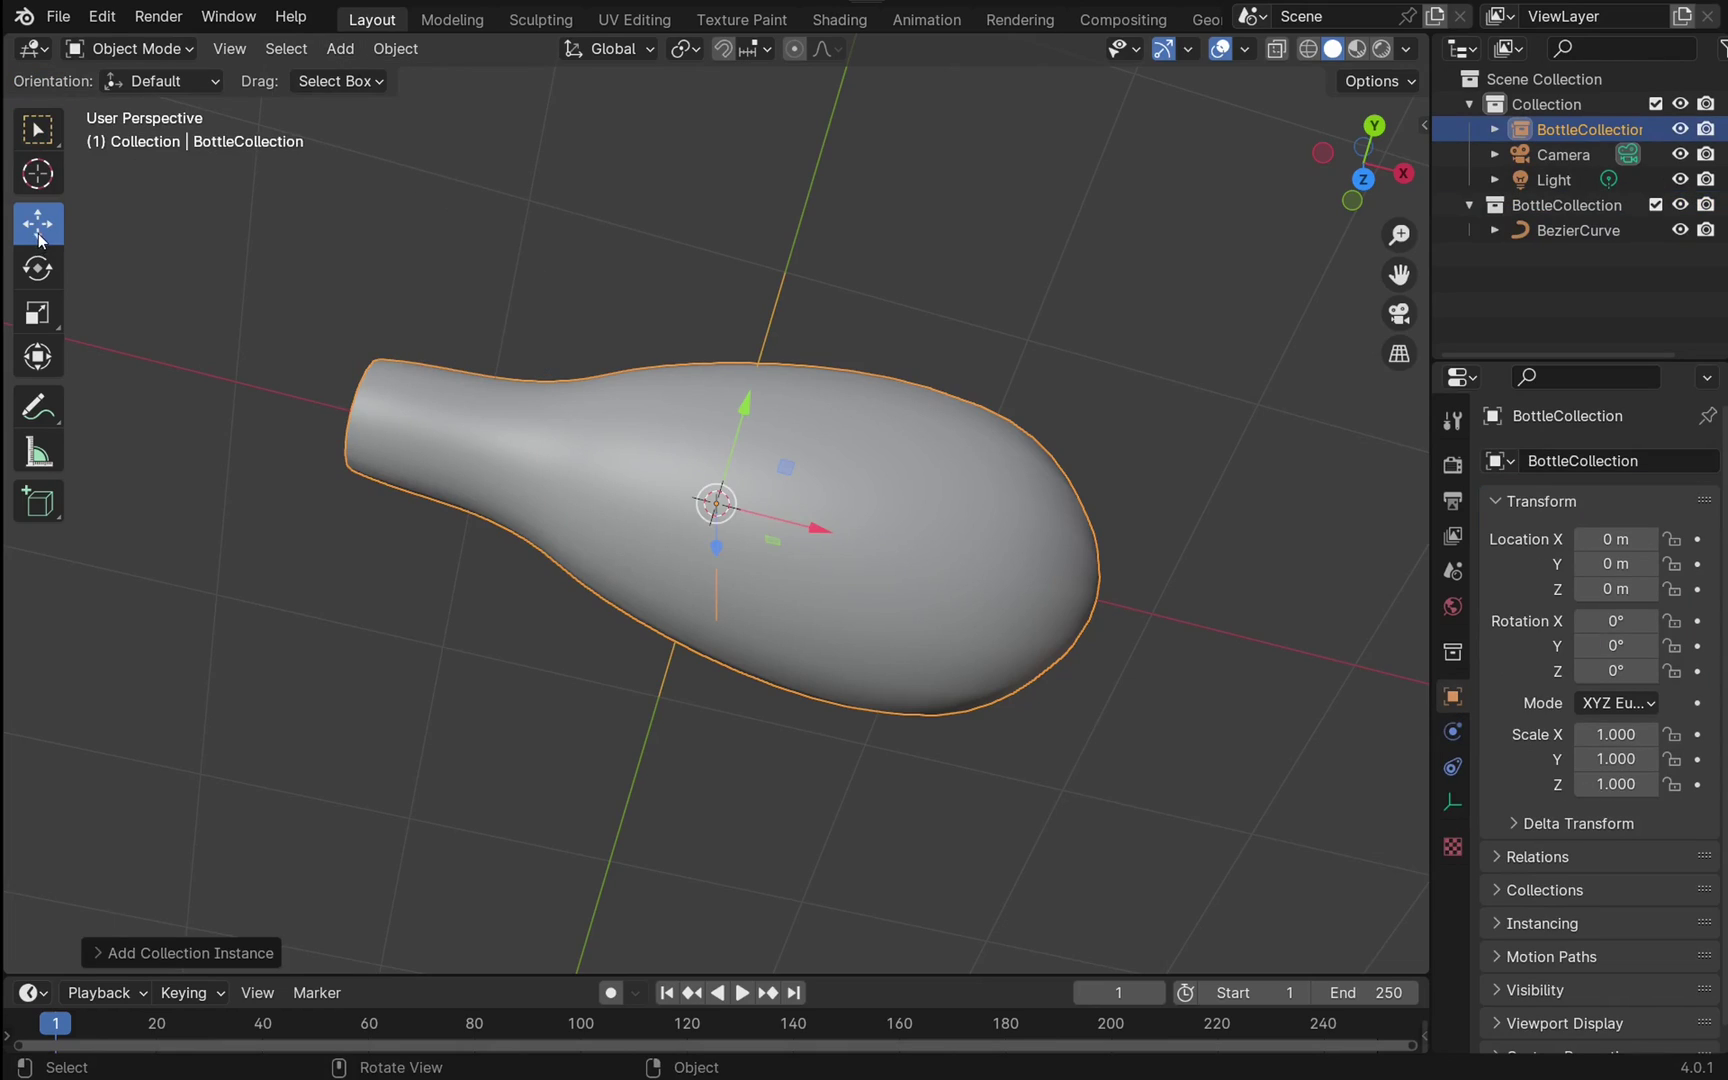
{"action": "left_click_drag", "start_coordinate": [821, 531], "coordinate": [1129, 587]}
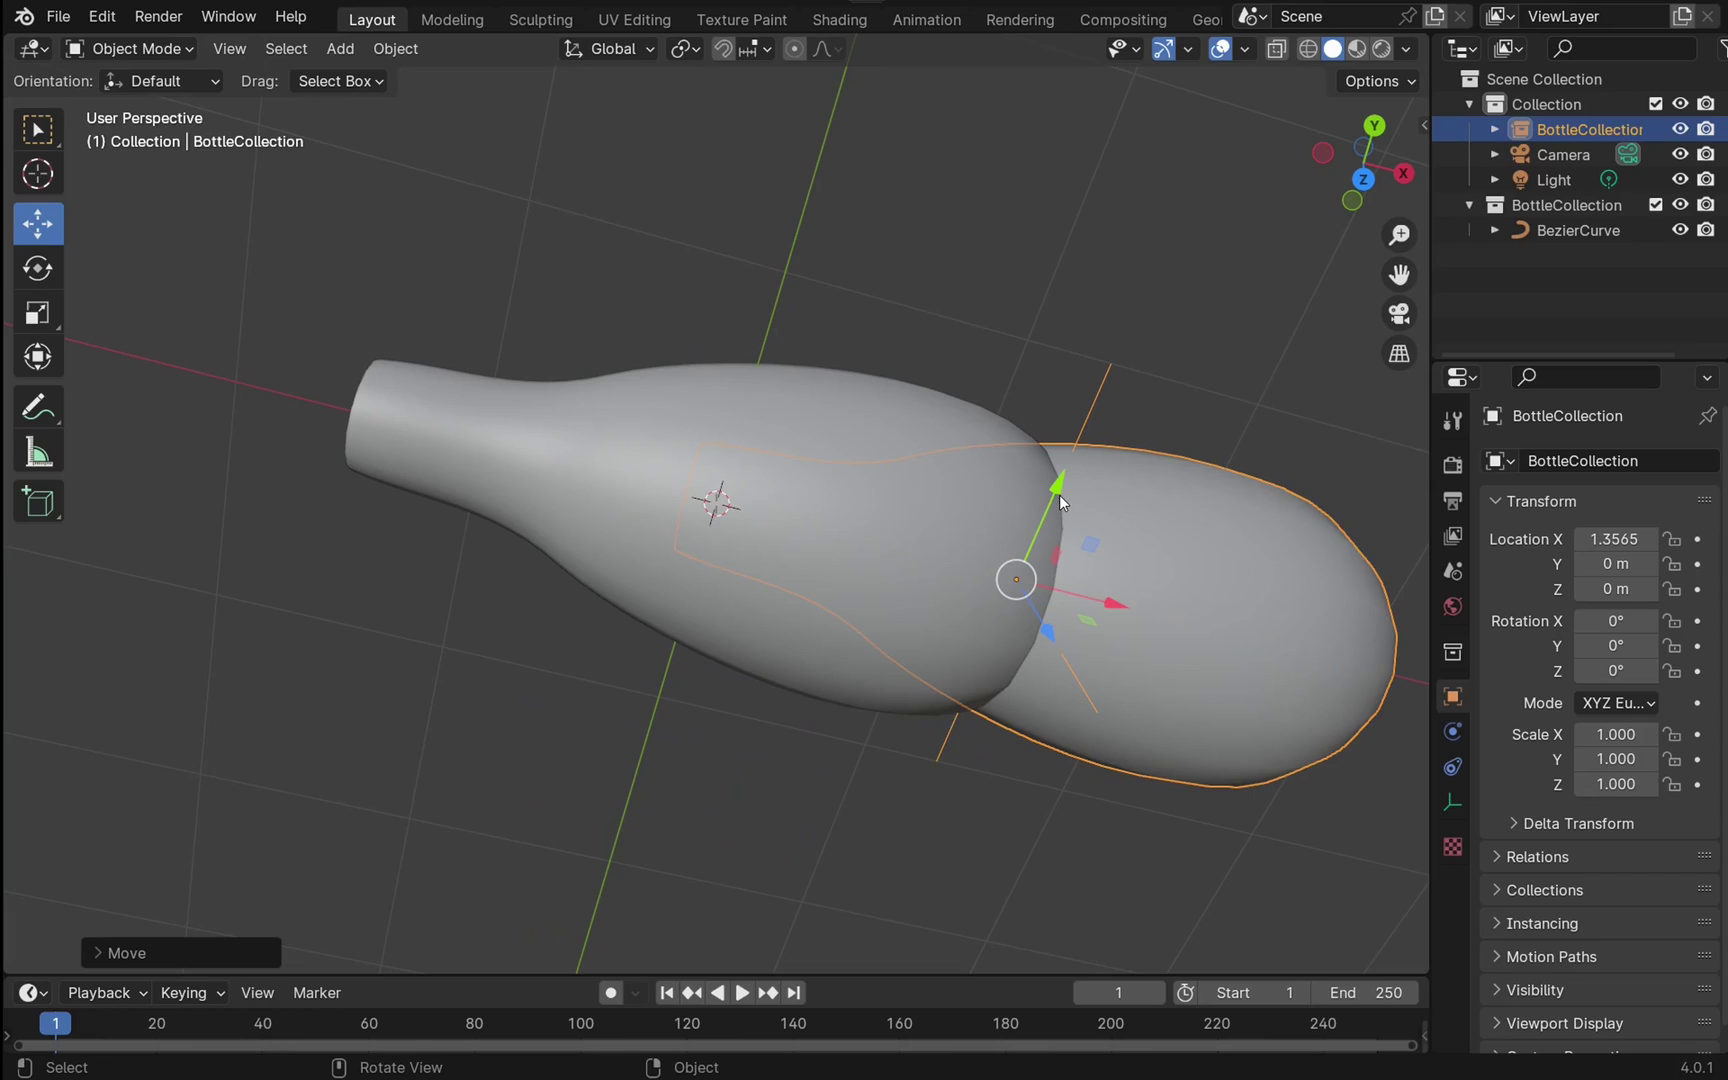
{"action": "left_click_drag", "start_coordinate": [1058, 495], "coordinate": [1107, 217]}
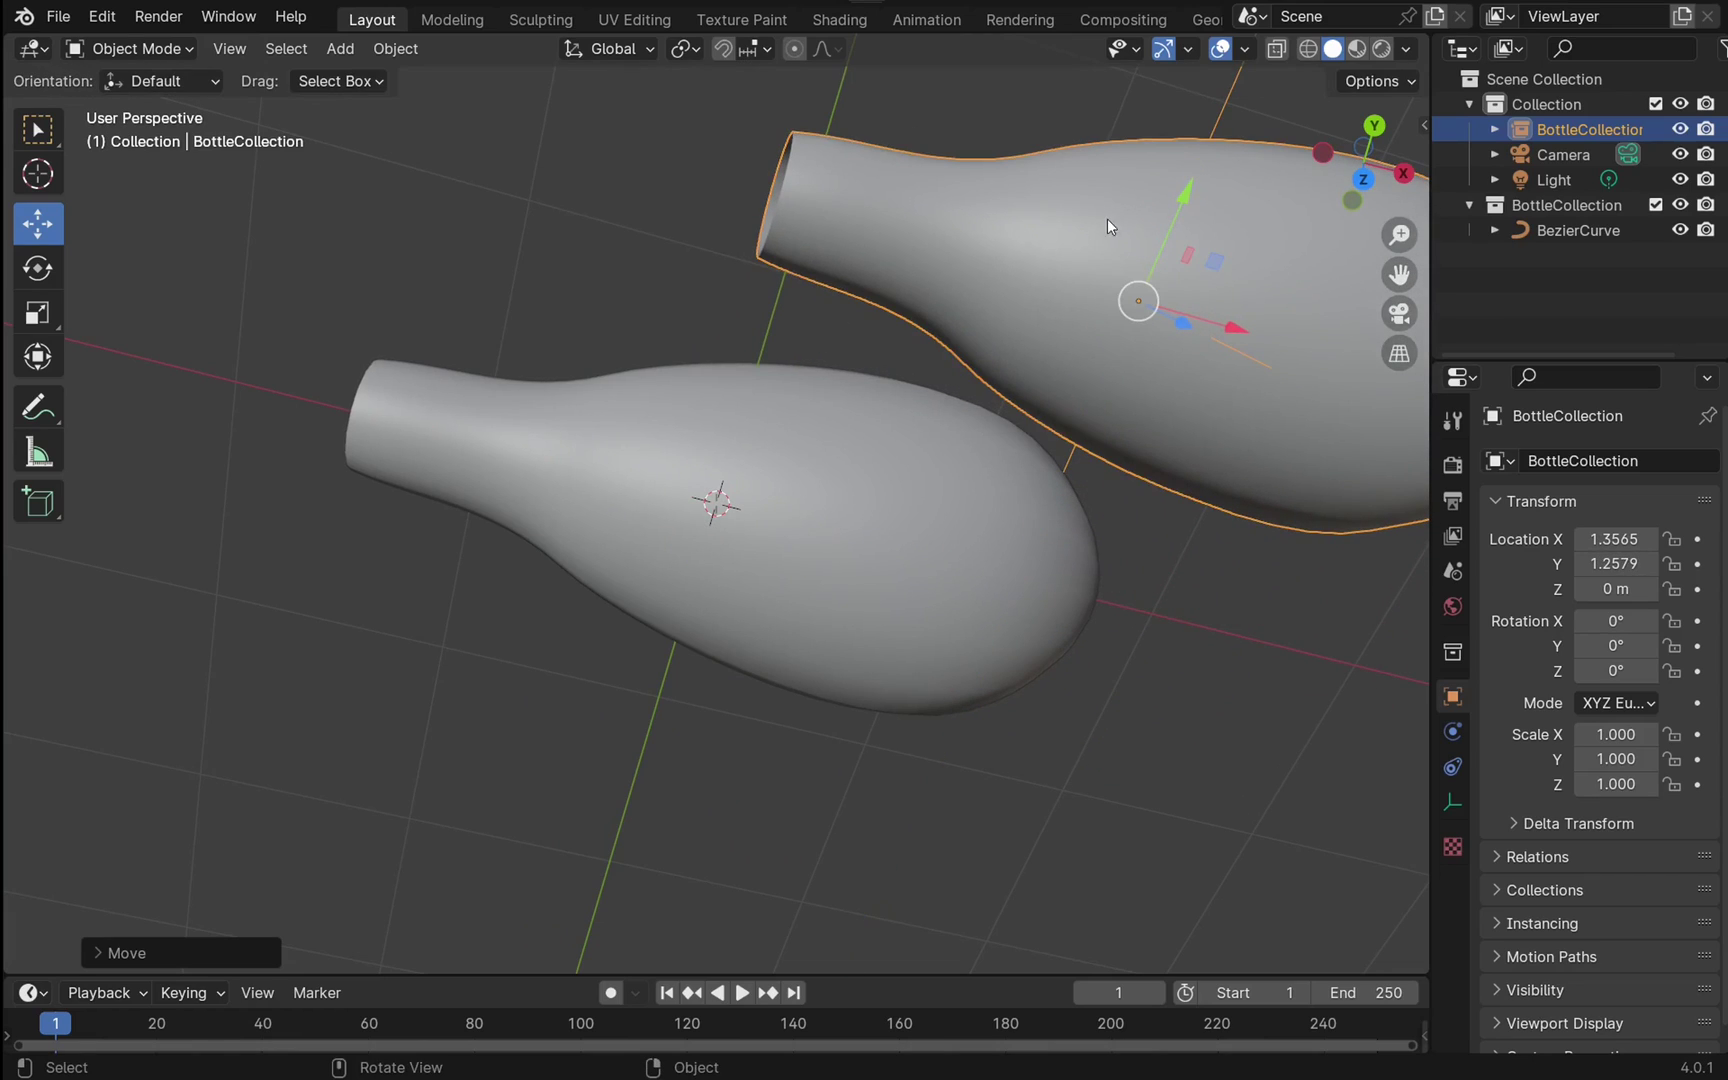
{"action": "left_click", "coordinate": [862, 556]}
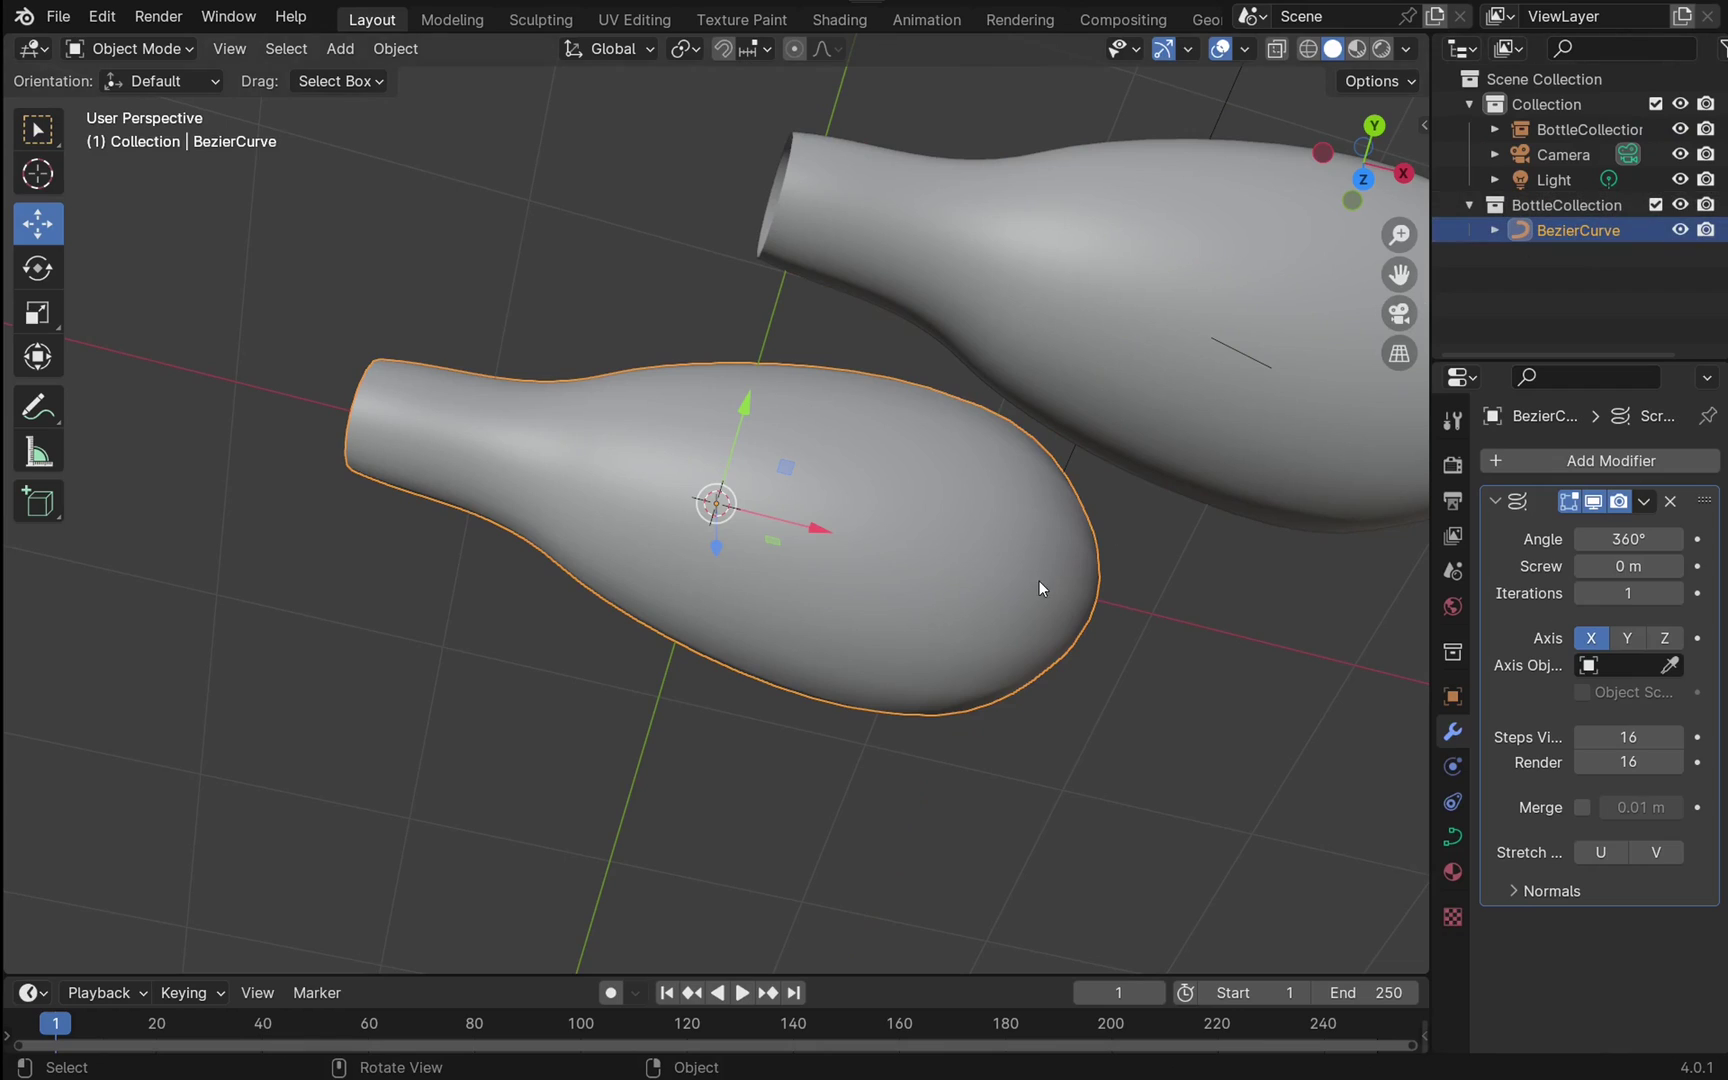
{"action": "left_click", "coordinate": [1071, 243]}
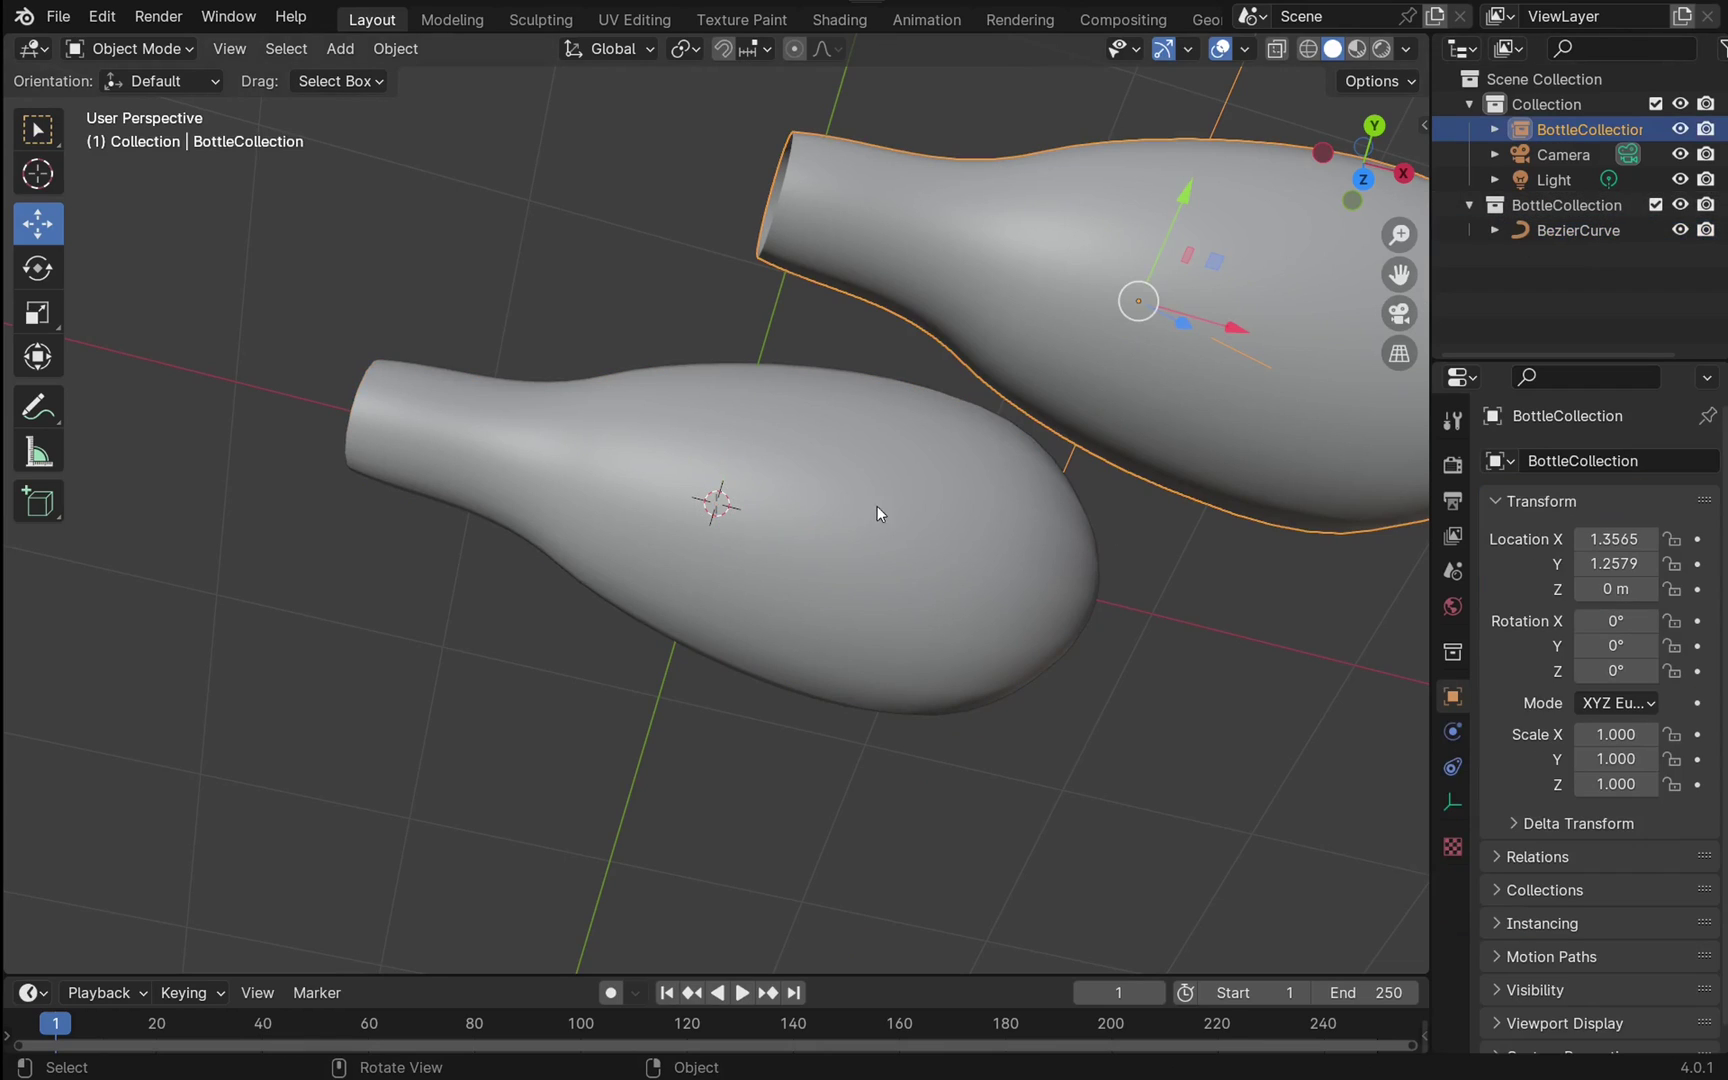
{"action": "left_click", "coordinate": [850, 572]}
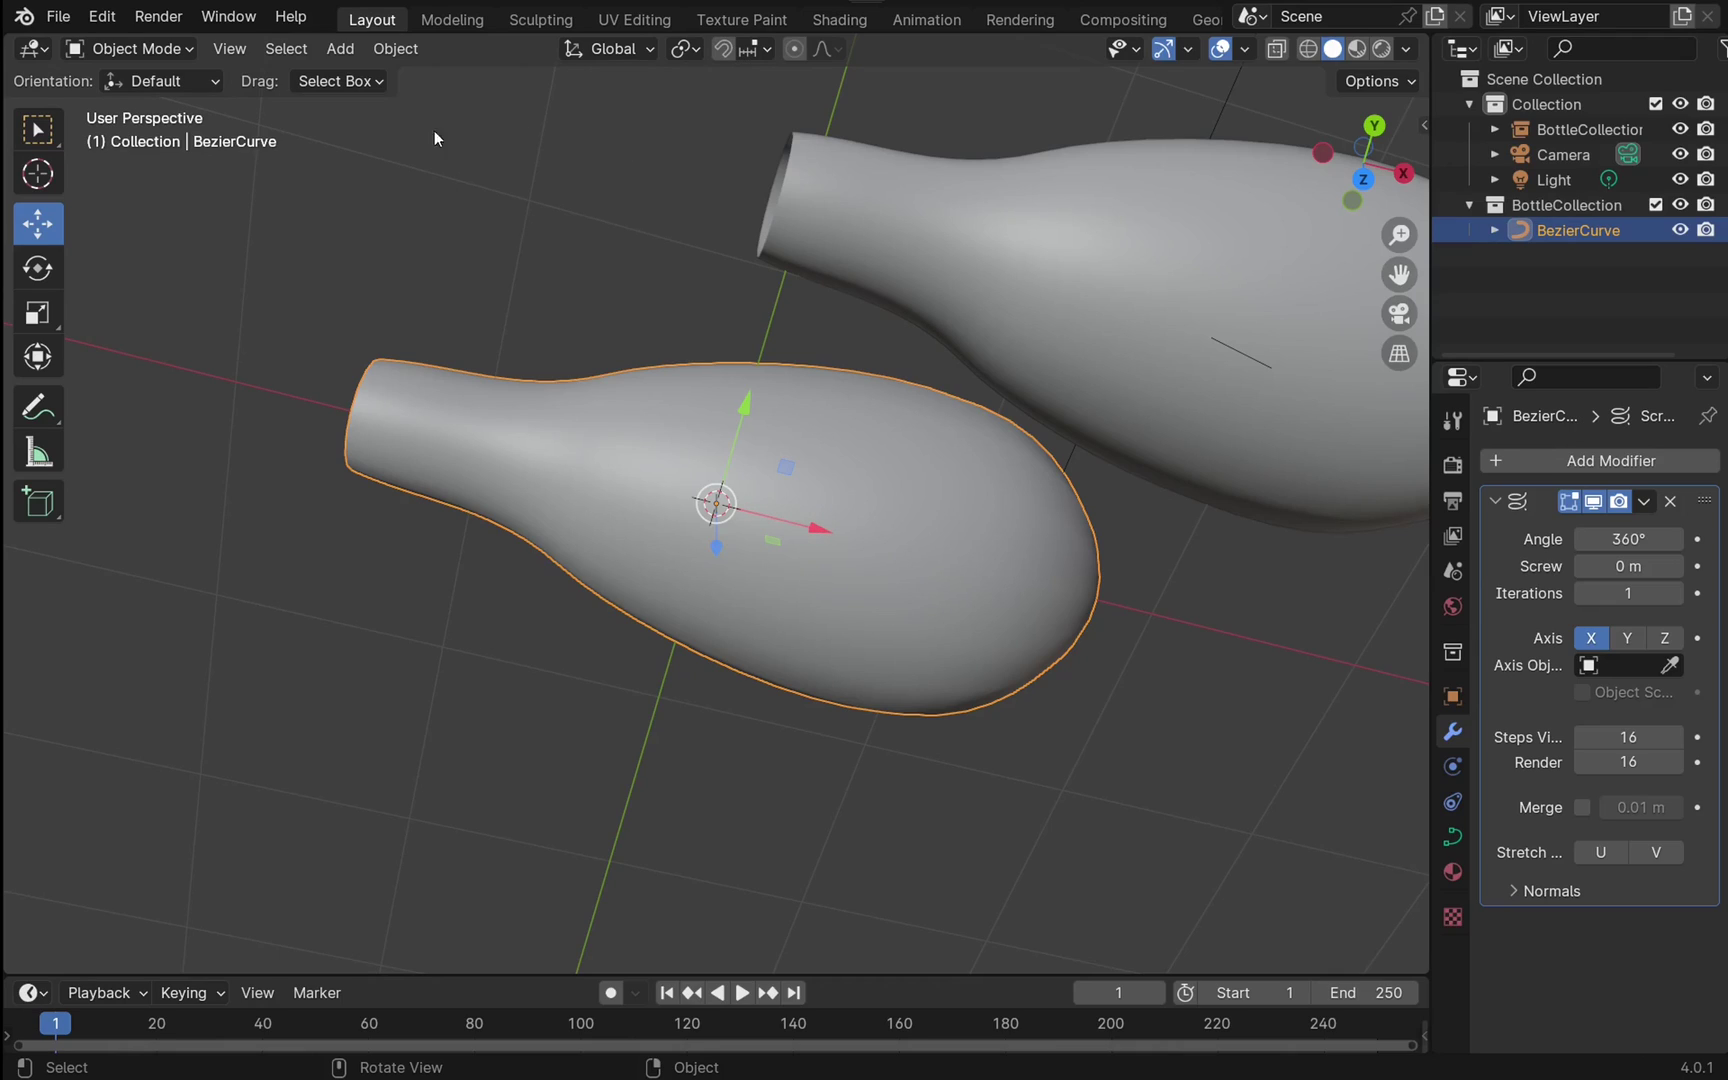
Step: Add a second BottleCollection instance and move it to X -0.802, Y -1.7725
{"action": "left_click", "coordinate": [336, 50]}
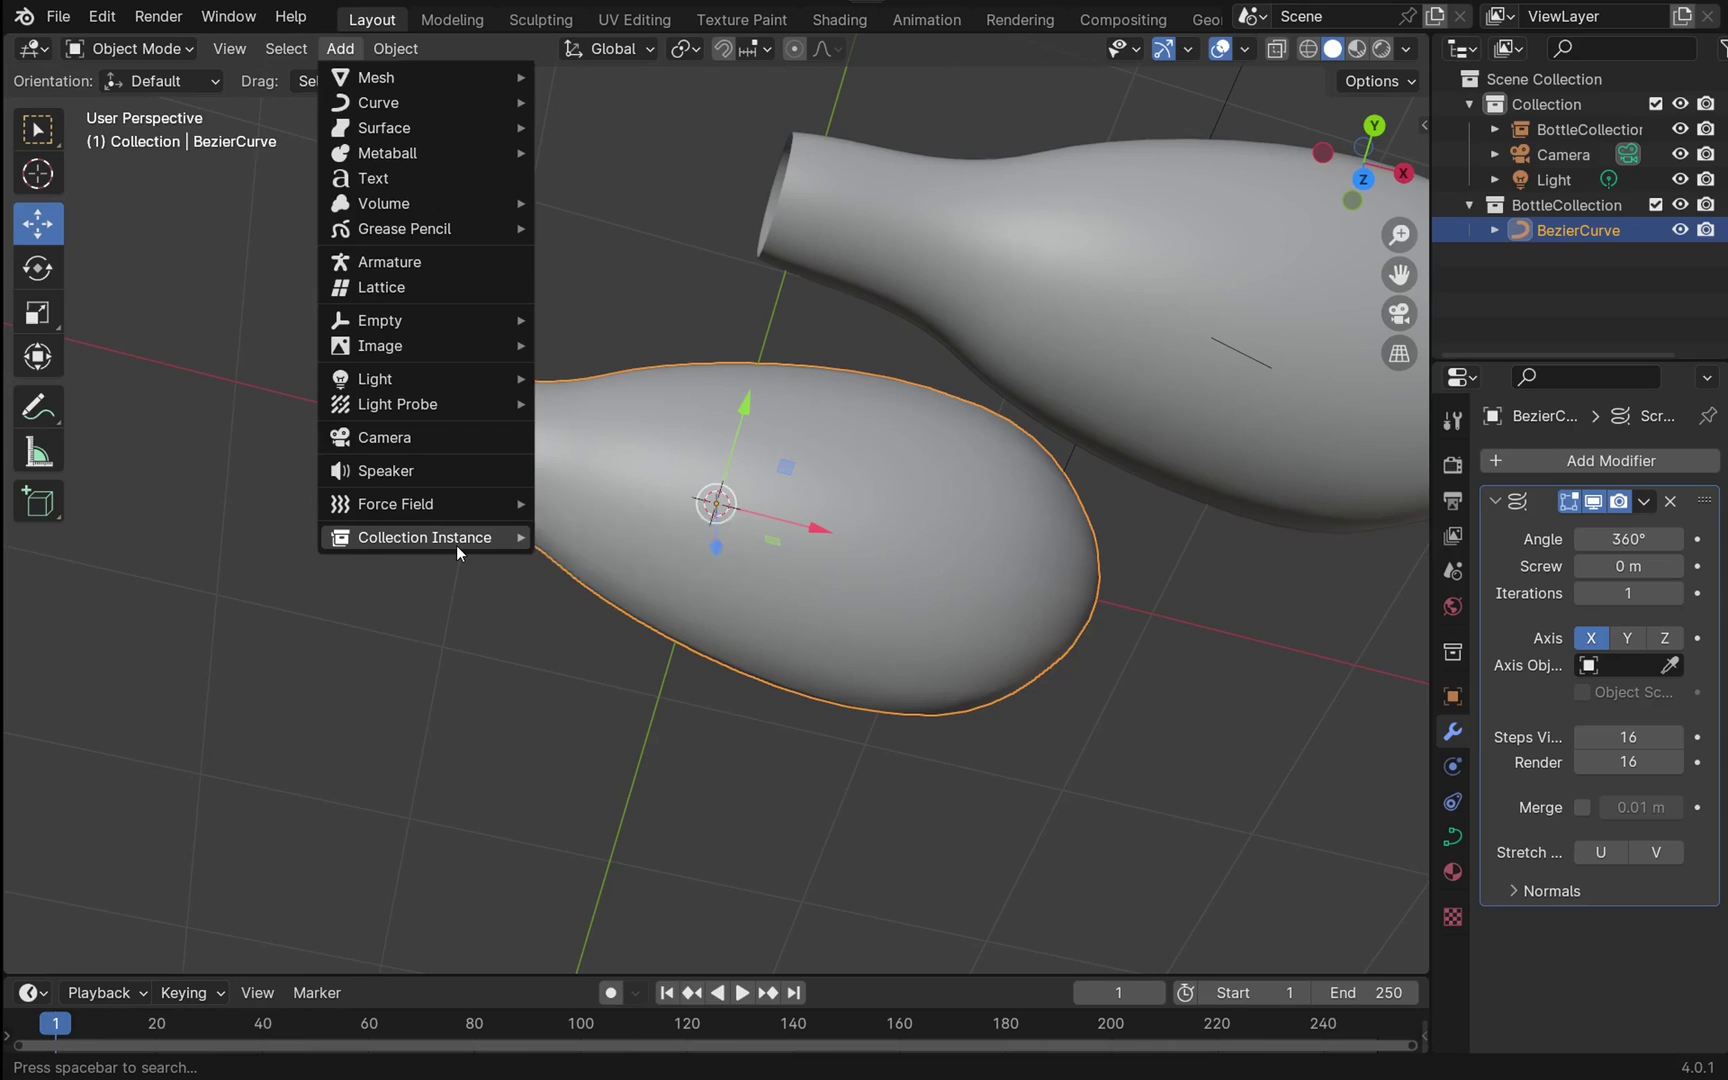
{"action": "mouse_move", "coordinate": [456, 545]}
{"action": "left_click", "coordinate": [589, 537]}
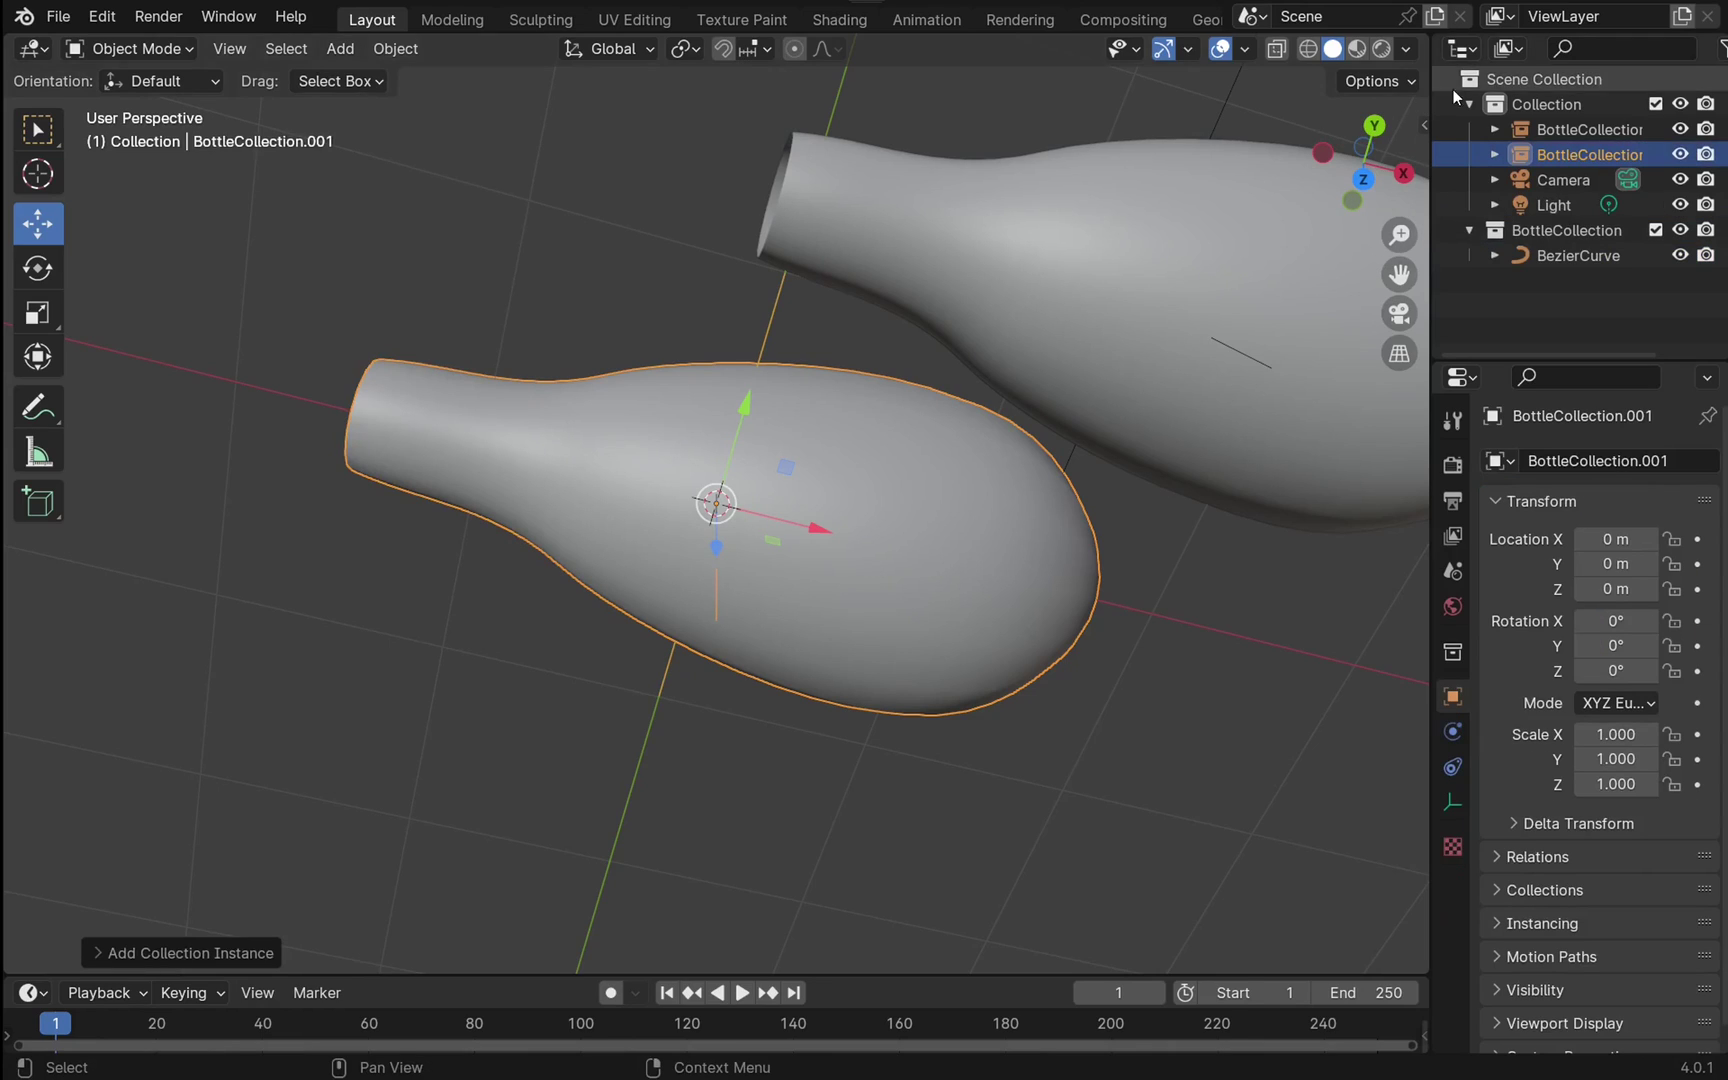
{"action": "left_click", "coordinate": [1585, 130]}
{"action": "left_click", "coordinate": [1577, 155]}
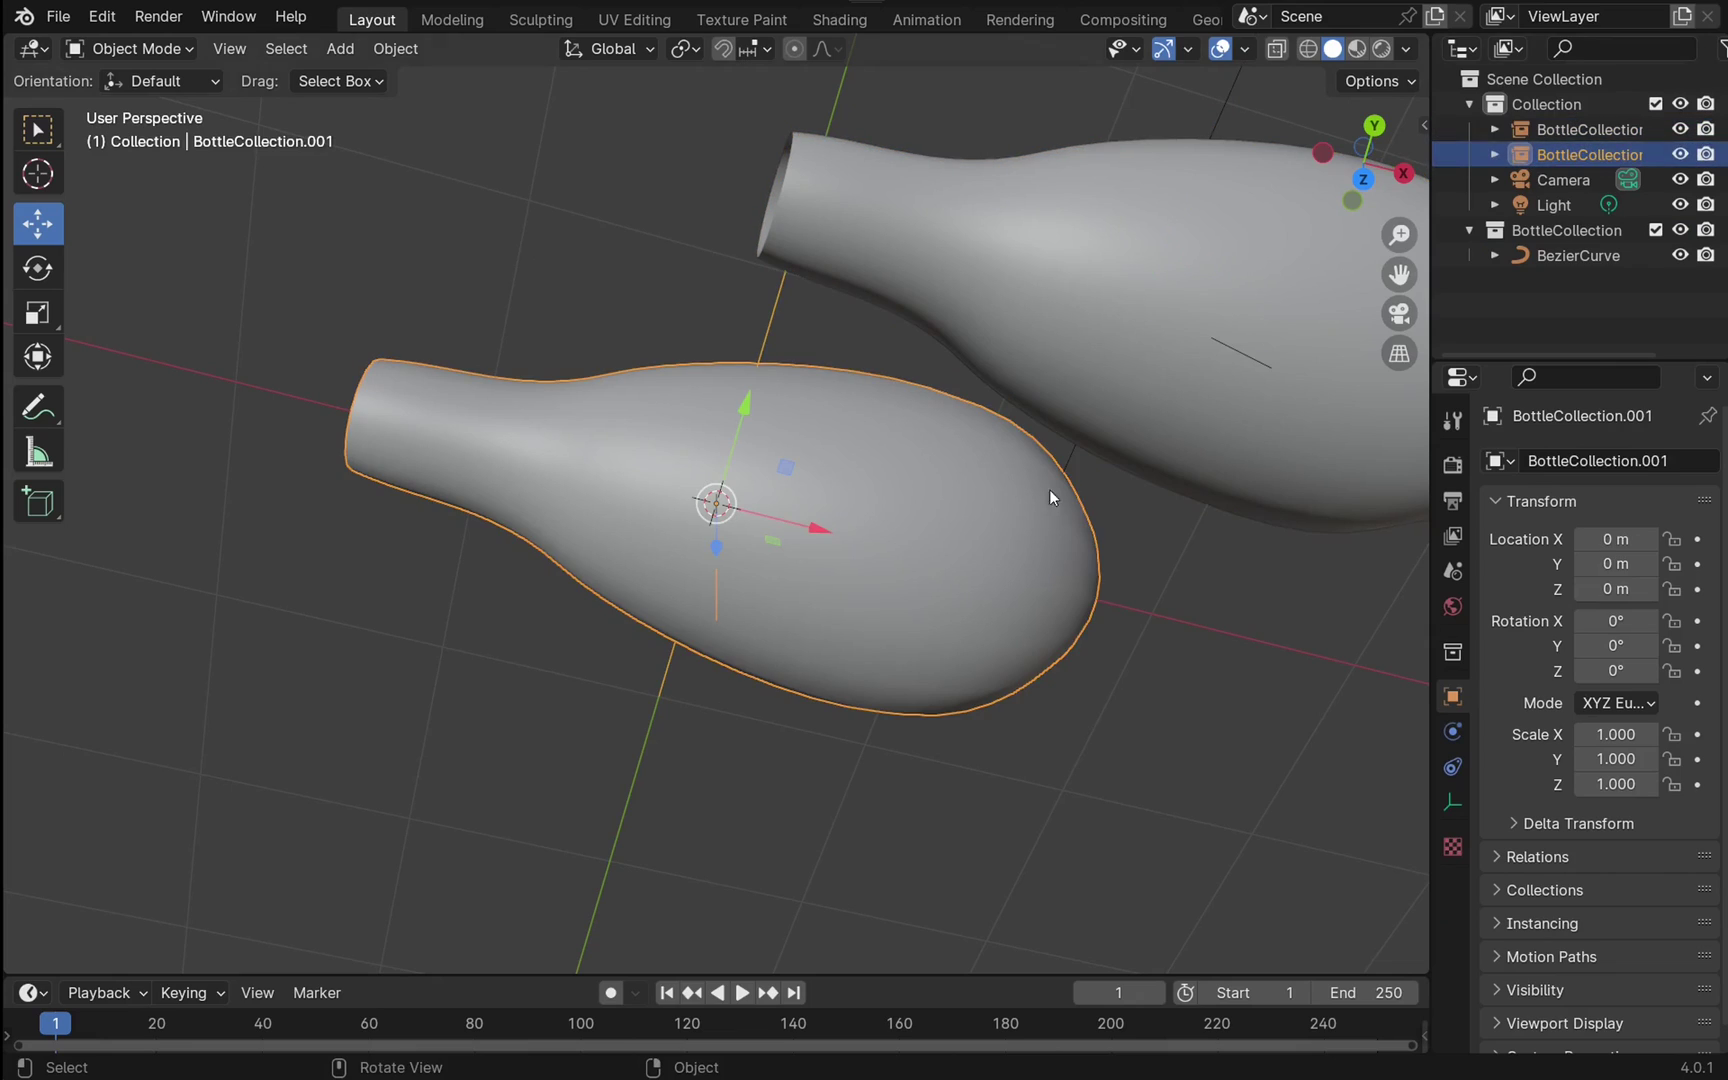
{"action": "left_click_drag", "start_coordinate": [817, 543], "coordinate": [630, 496]}
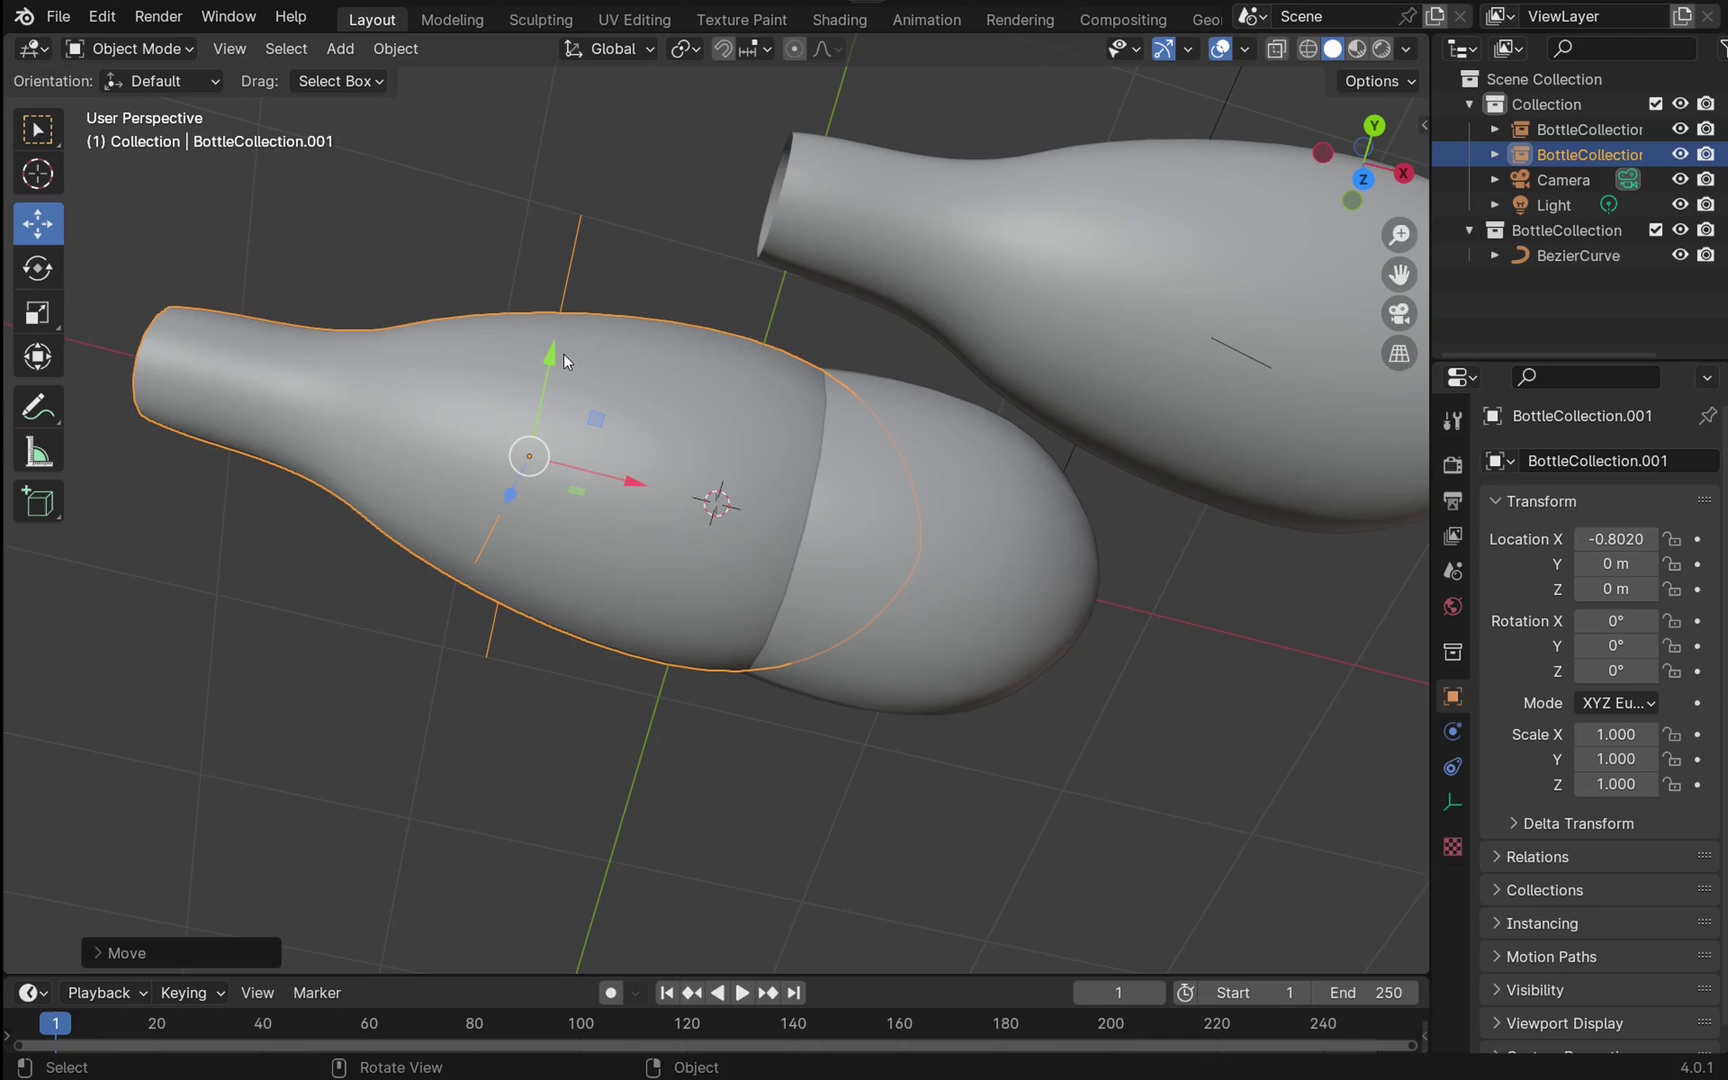
{"action": "left_click_drag", "start_coordinate": [549, 356], "coordinate": [487, 703]}
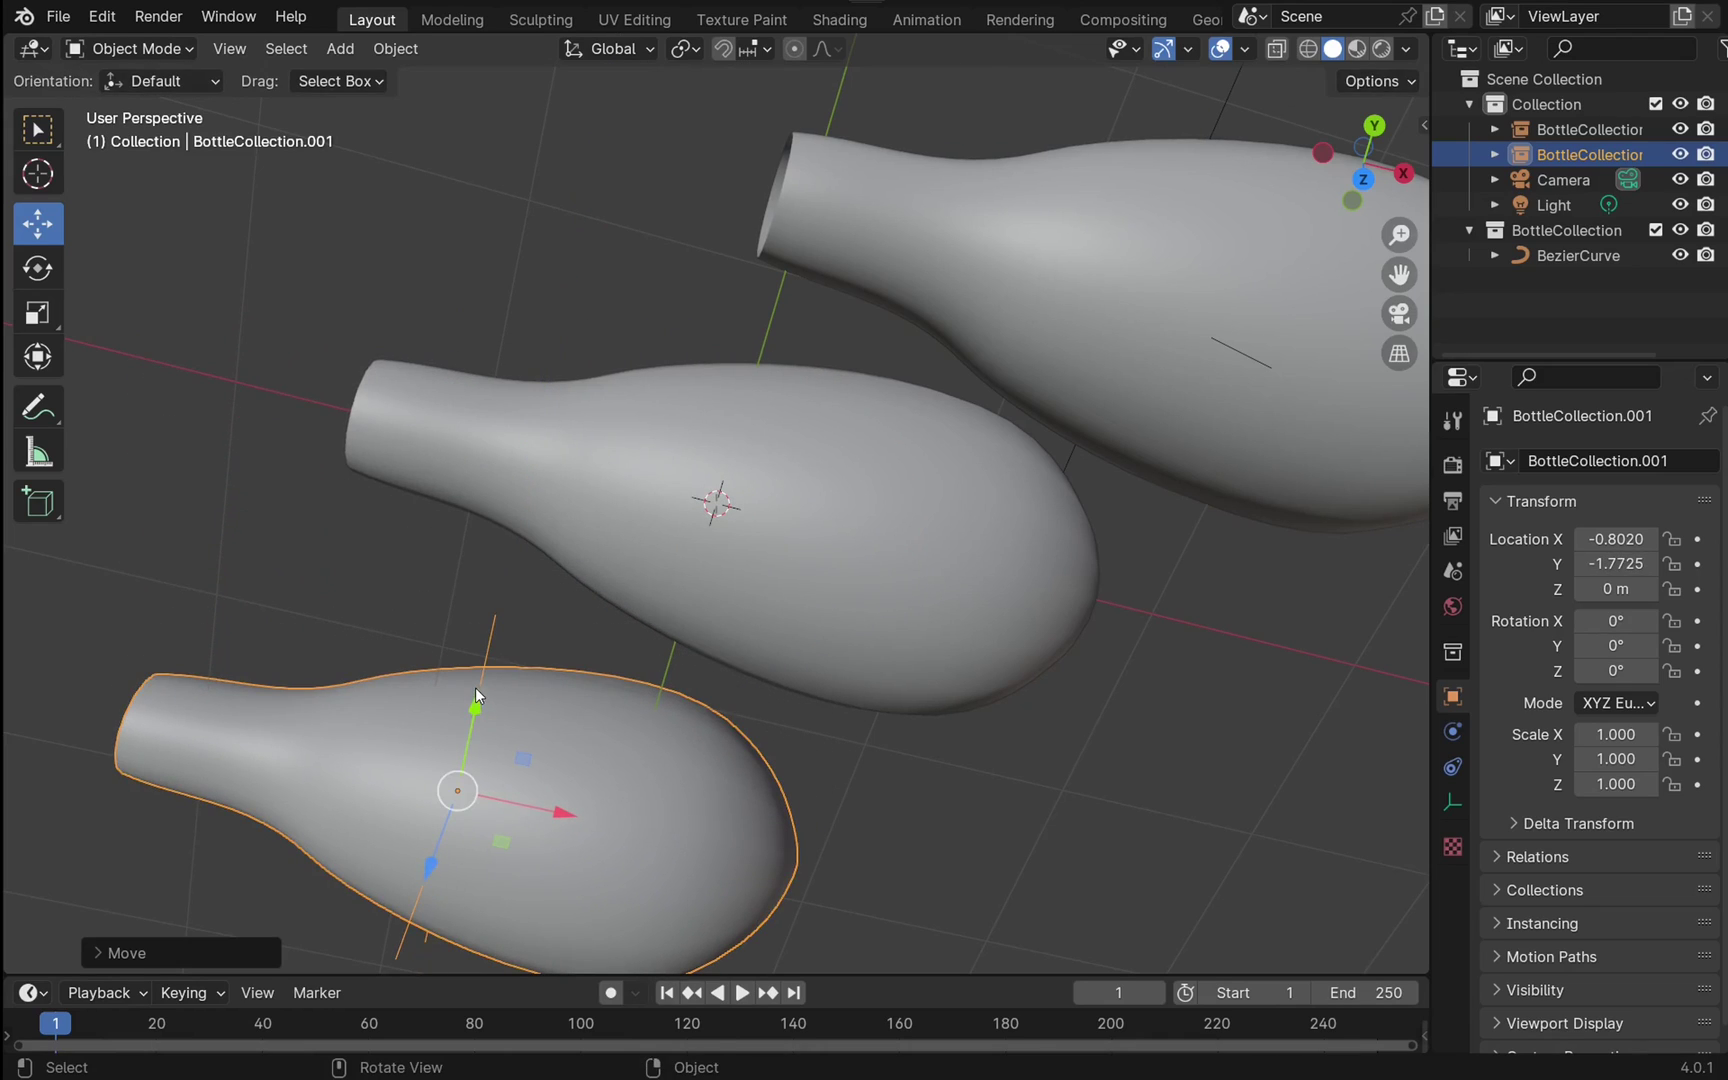
{"action": "left_click", "coordinate": [1577, 255]}
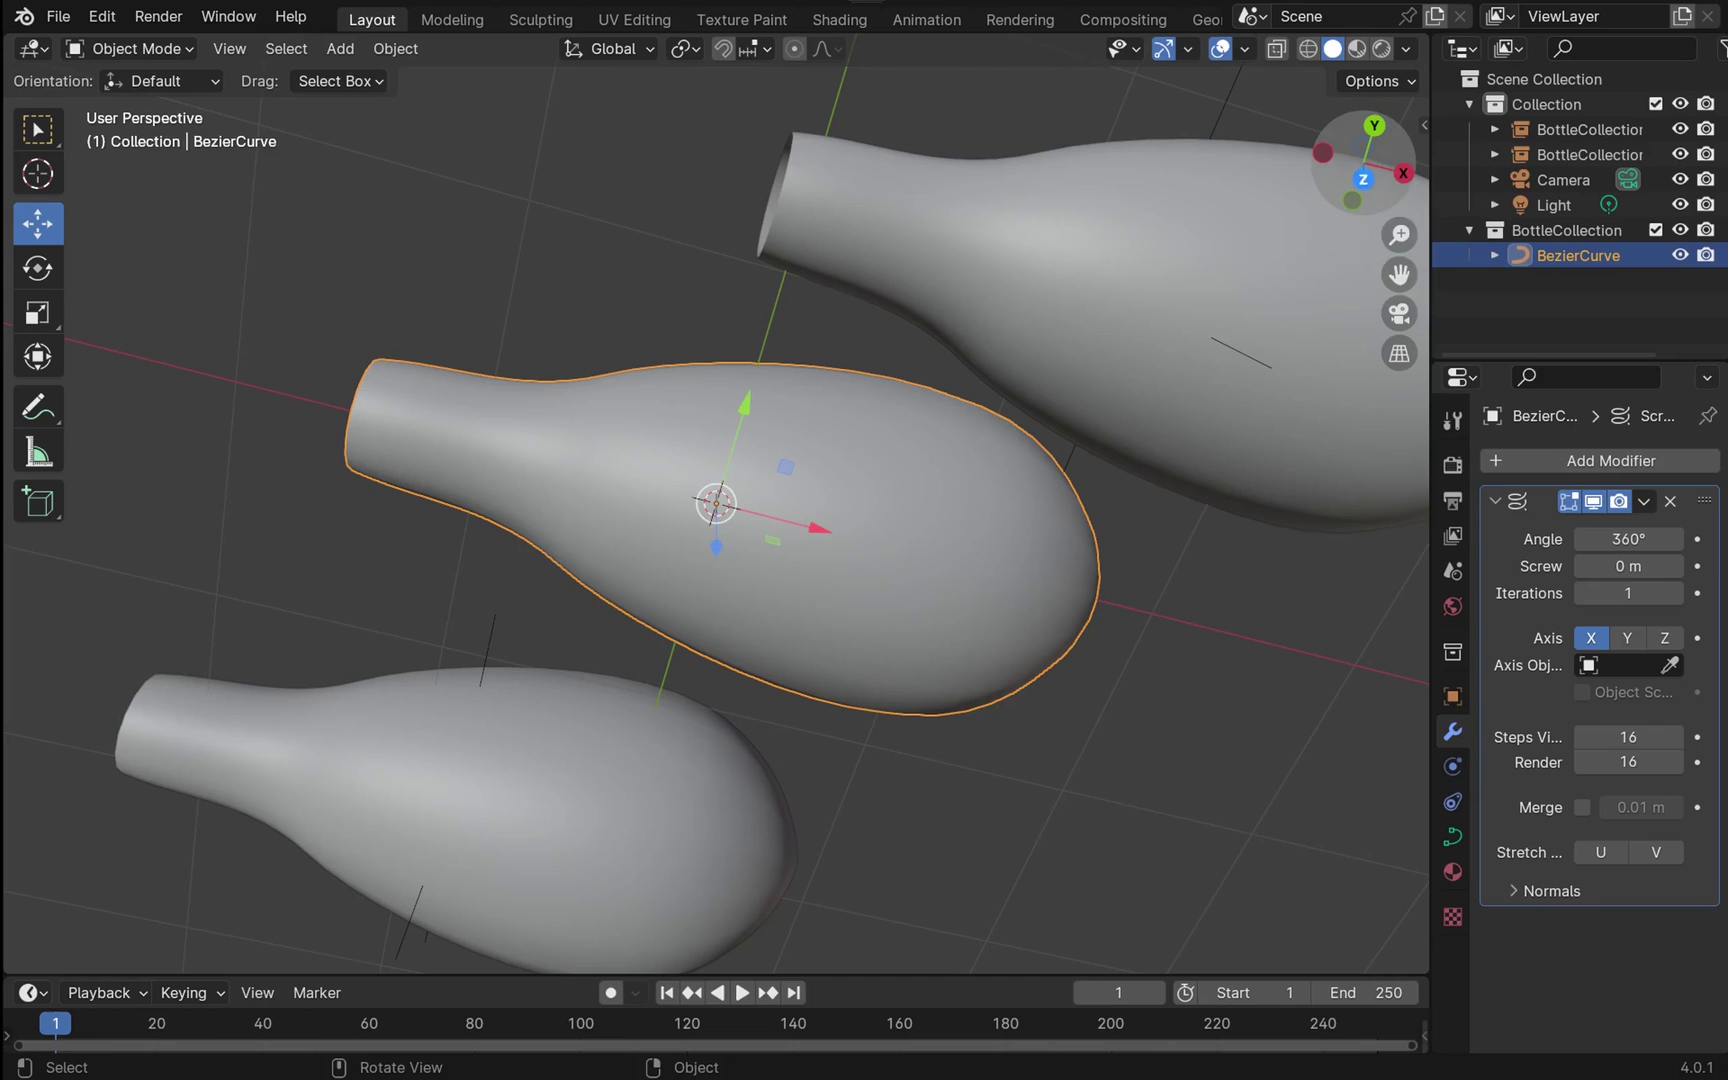
{"action": "left_click_drag", "start_coordinate": [1376, 176], "coordinate": [1145, 260]}
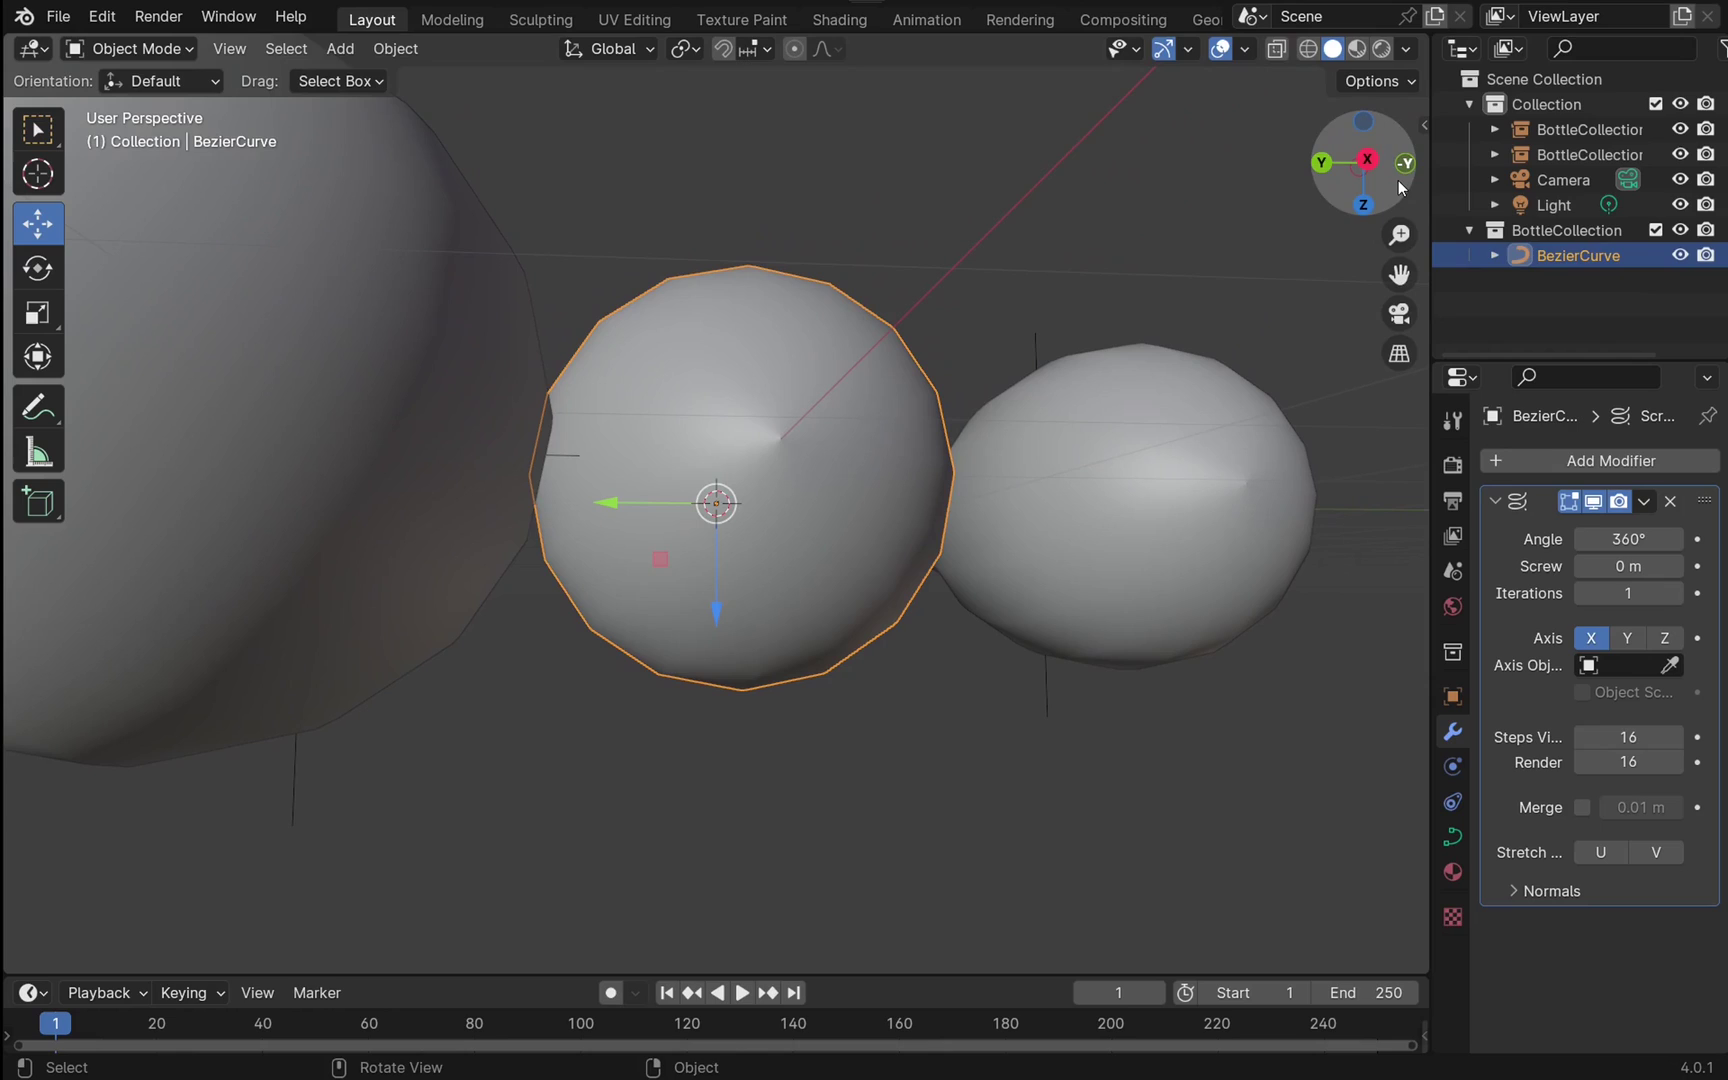
{"action": "left_click", "coordinate": [1628, 638]}
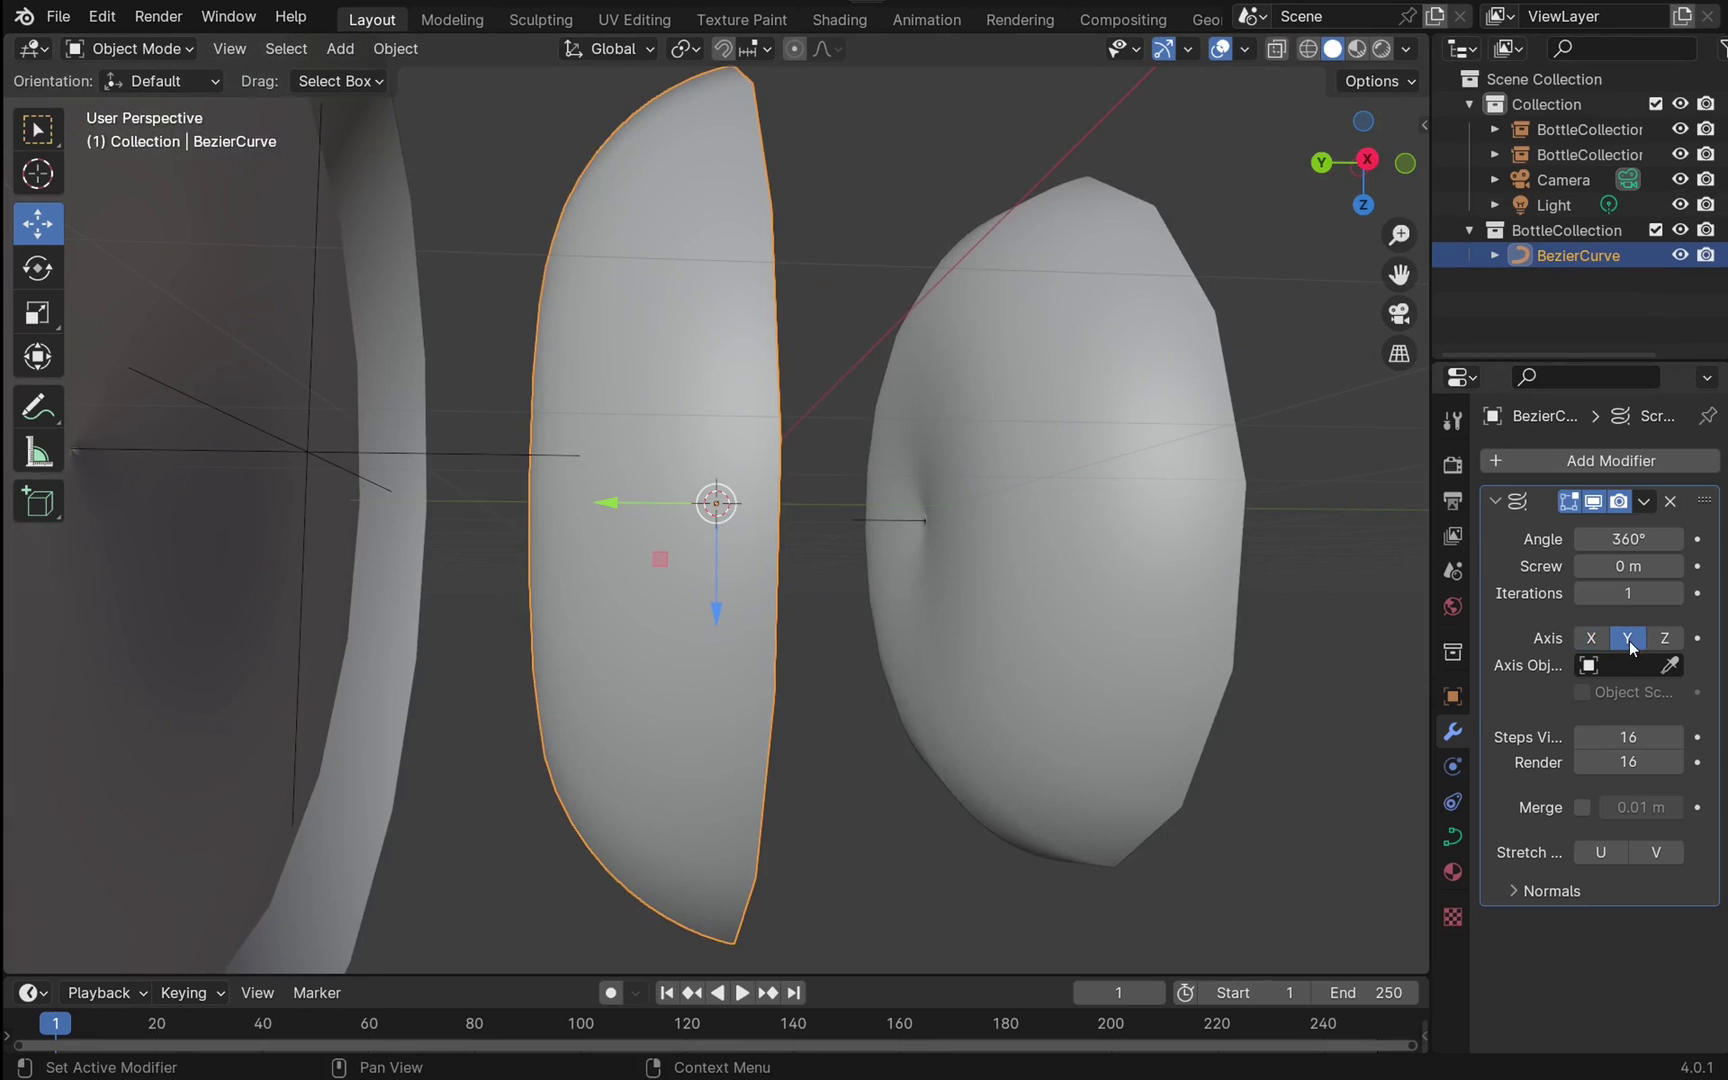
{"action": "left_click", "coordinate": [1666, 638]}
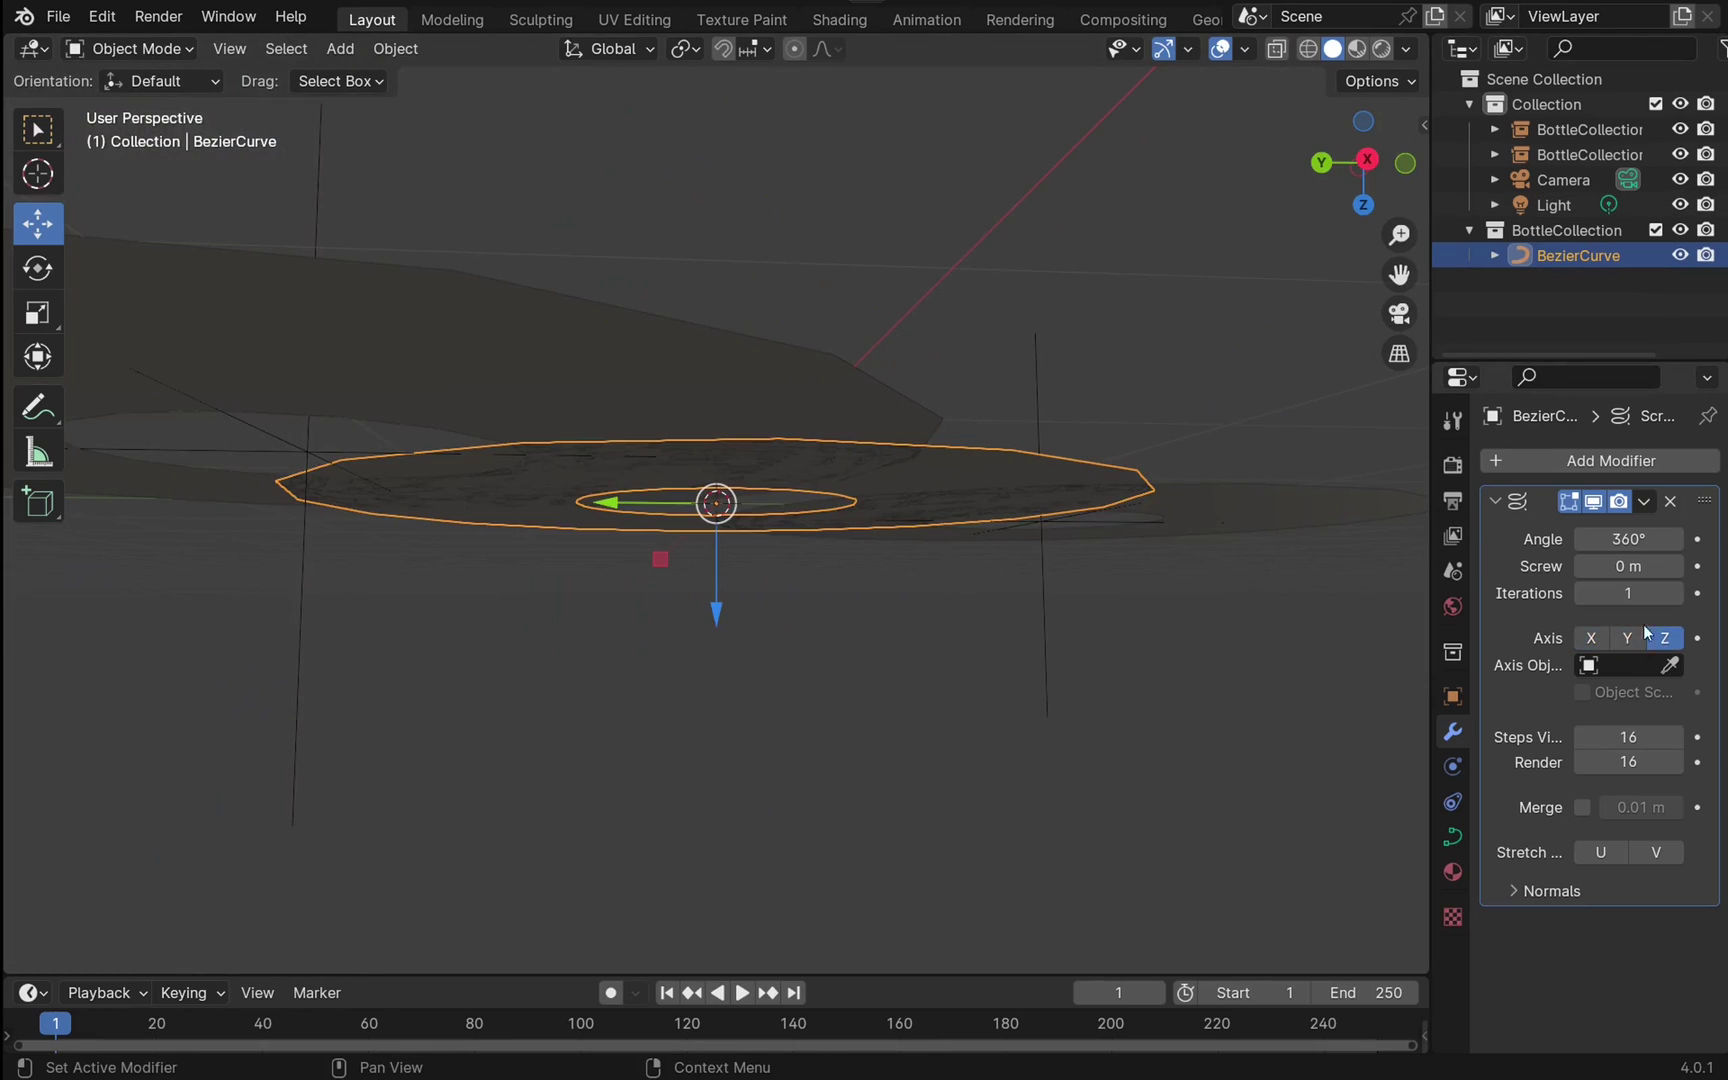
{"action": "left_click", "coordinate": [1627, 638]}
{"action": "left_click", "coordinate": [1590, 638]}
{"action": "left_click", "coordinate": [1627, 638]}
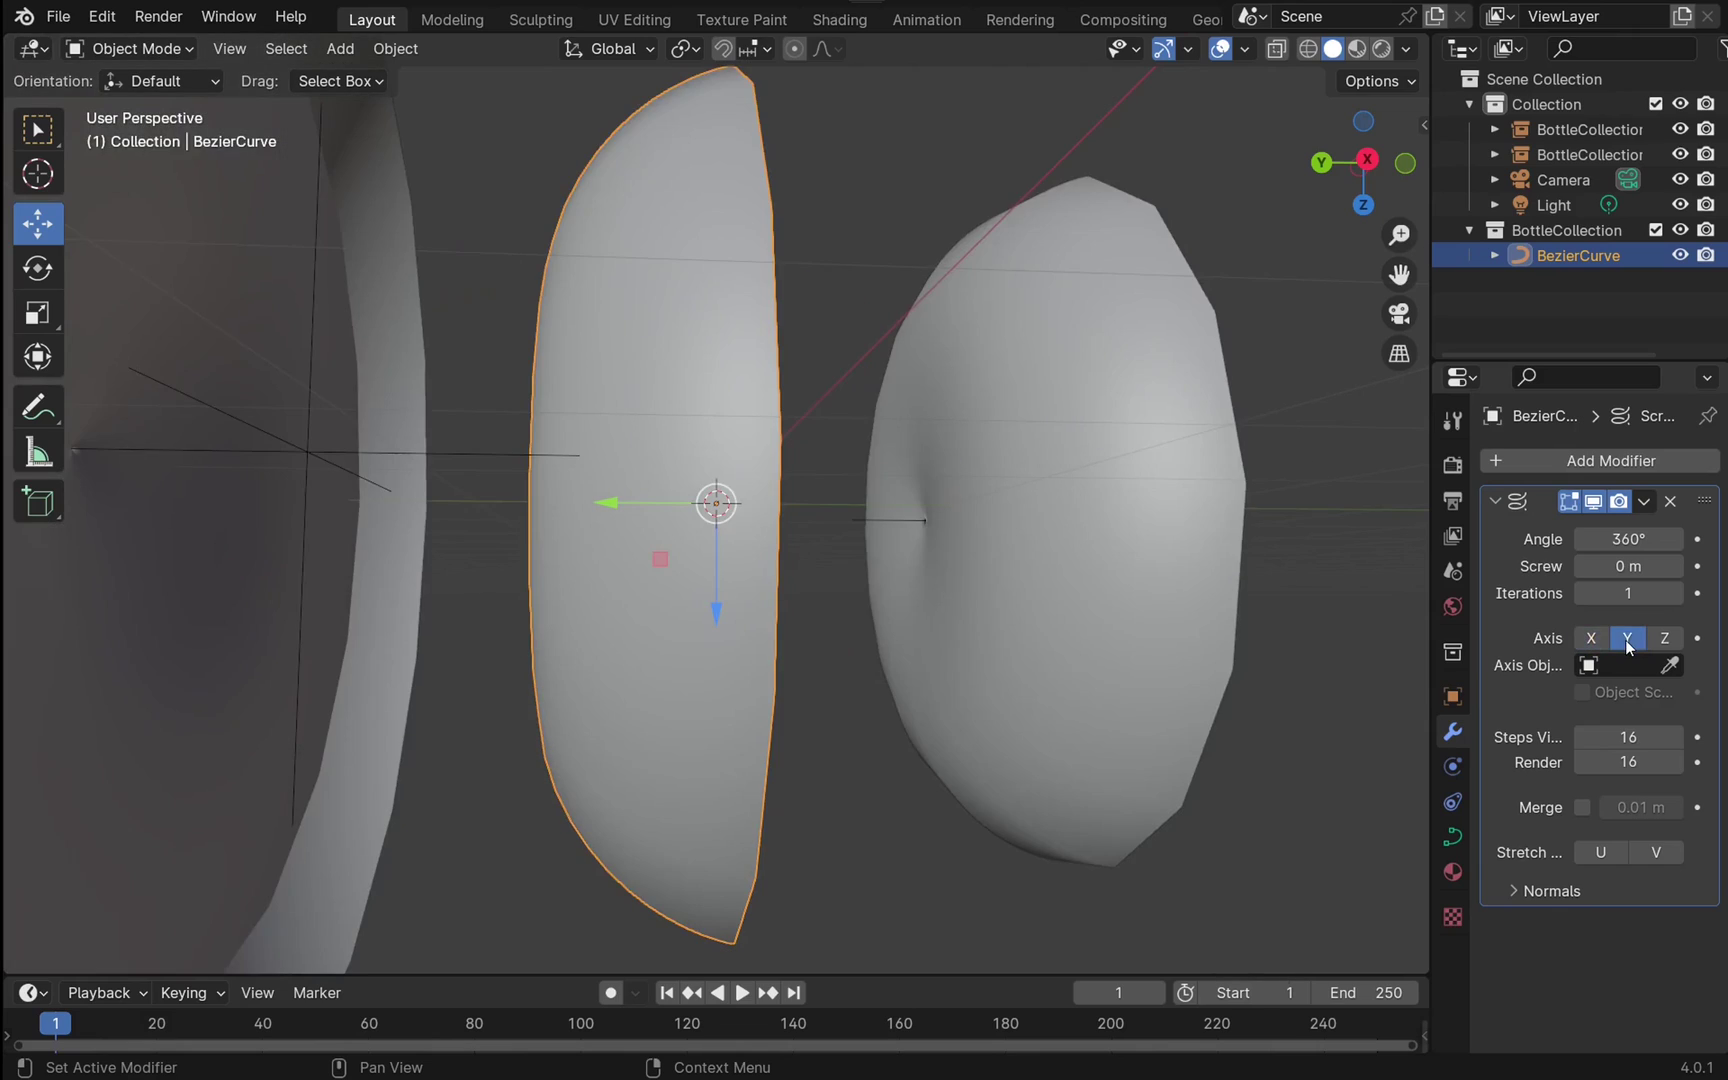
{"action": "left_click", "coordinate": [1665, 639]}
{"action": "left_click", "coordinate": [1590, 639]}
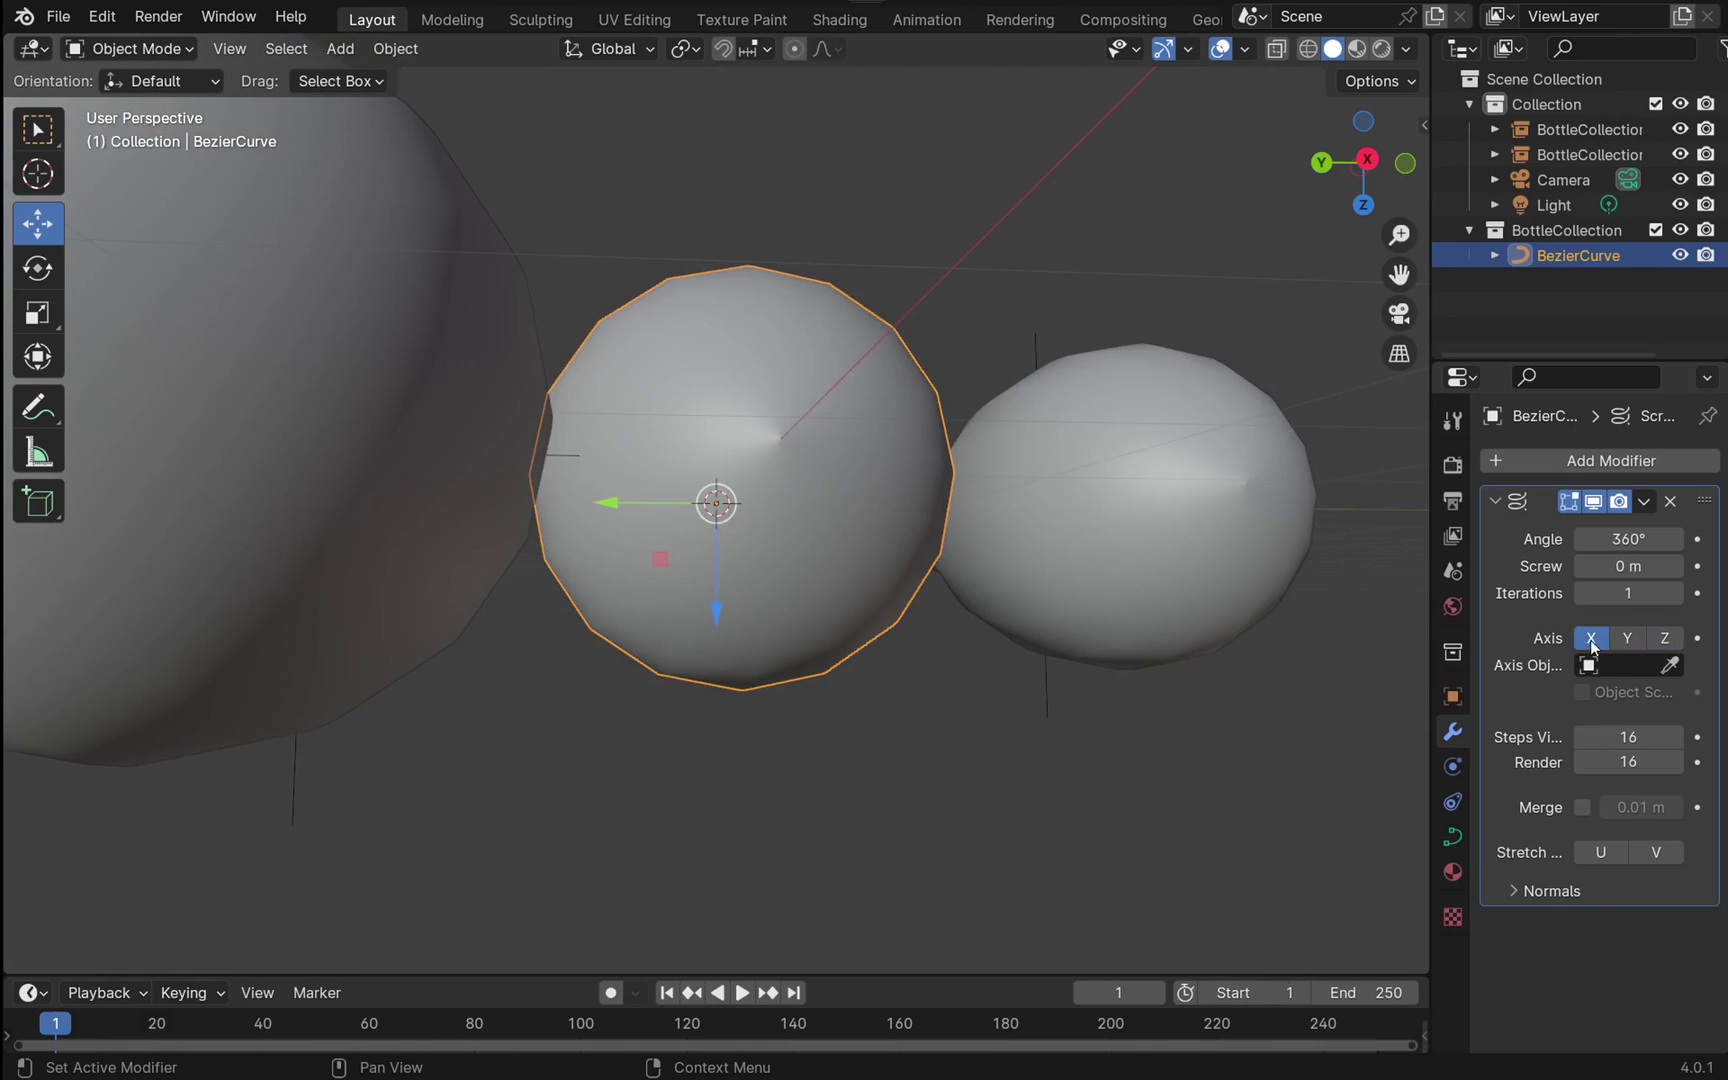
Step: Narrow the Screw modifier's angle to open a wedge gap and set screw offset to 2.1 m
{"action": "left_click_drag", "start_coordinate": [1627, 539], "coordinate": [1478, 566]}
{"action": "scroll", "coordinate": [684, 495], "scroll_direction": "up", "scroll_amount": 1}
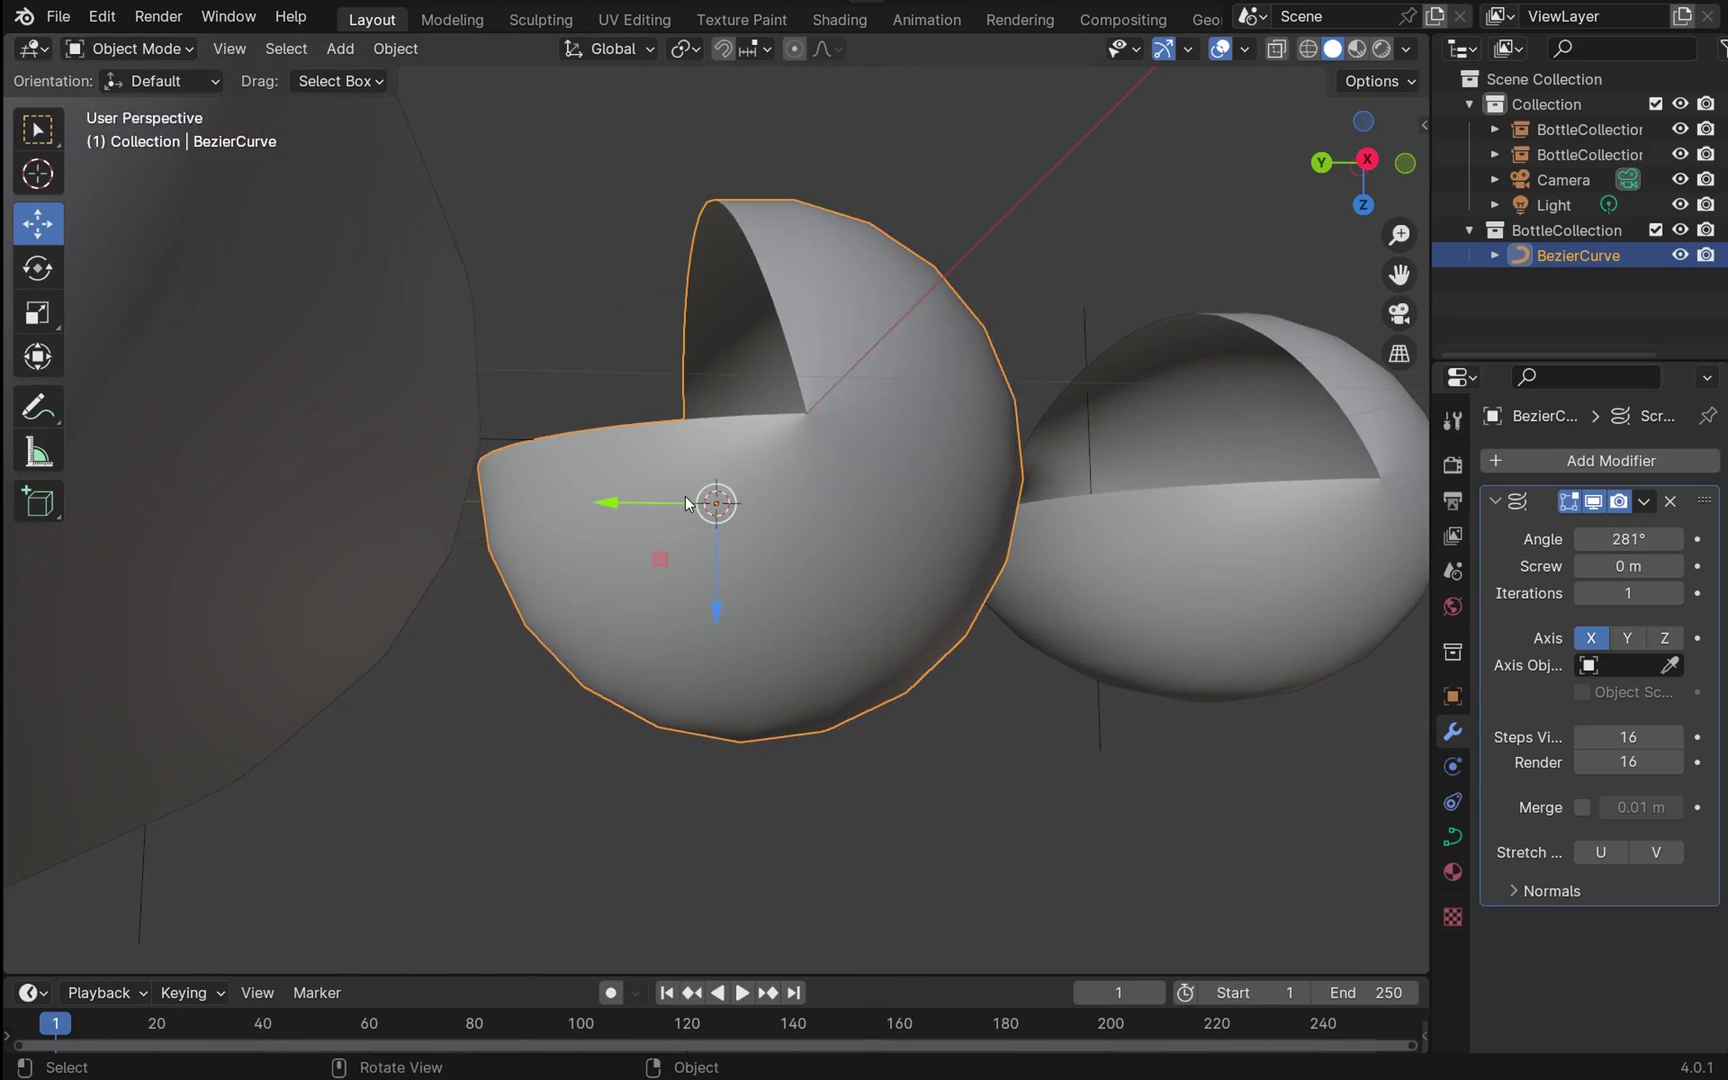
{"action": "scroll", "coordinate": [684, 495], "scroll_direction": "down", "scroll_amount": 3}
{"action": "scroll", "coordinate": [680, 490], "scroll_direction": "down", "scroll_amount": 1}
{"action": "mouse_move", "coordinate": [1628, 539]}
{"action": "left_mouse_down"}
{"action": "mouse_move", "coordinate": [1602, 539]}
{"action": "mouse_move", "coordinate": [1620, 566]}
{"action": "mouse_move", "coordinate": [1606, 566]}
{"action": "left_mouse_up"}
{"action": "double_click", "coordinate": [1628, 566]}
{"action": "type", "text": "2.1"}
{"action": "key", "text": "Return"}
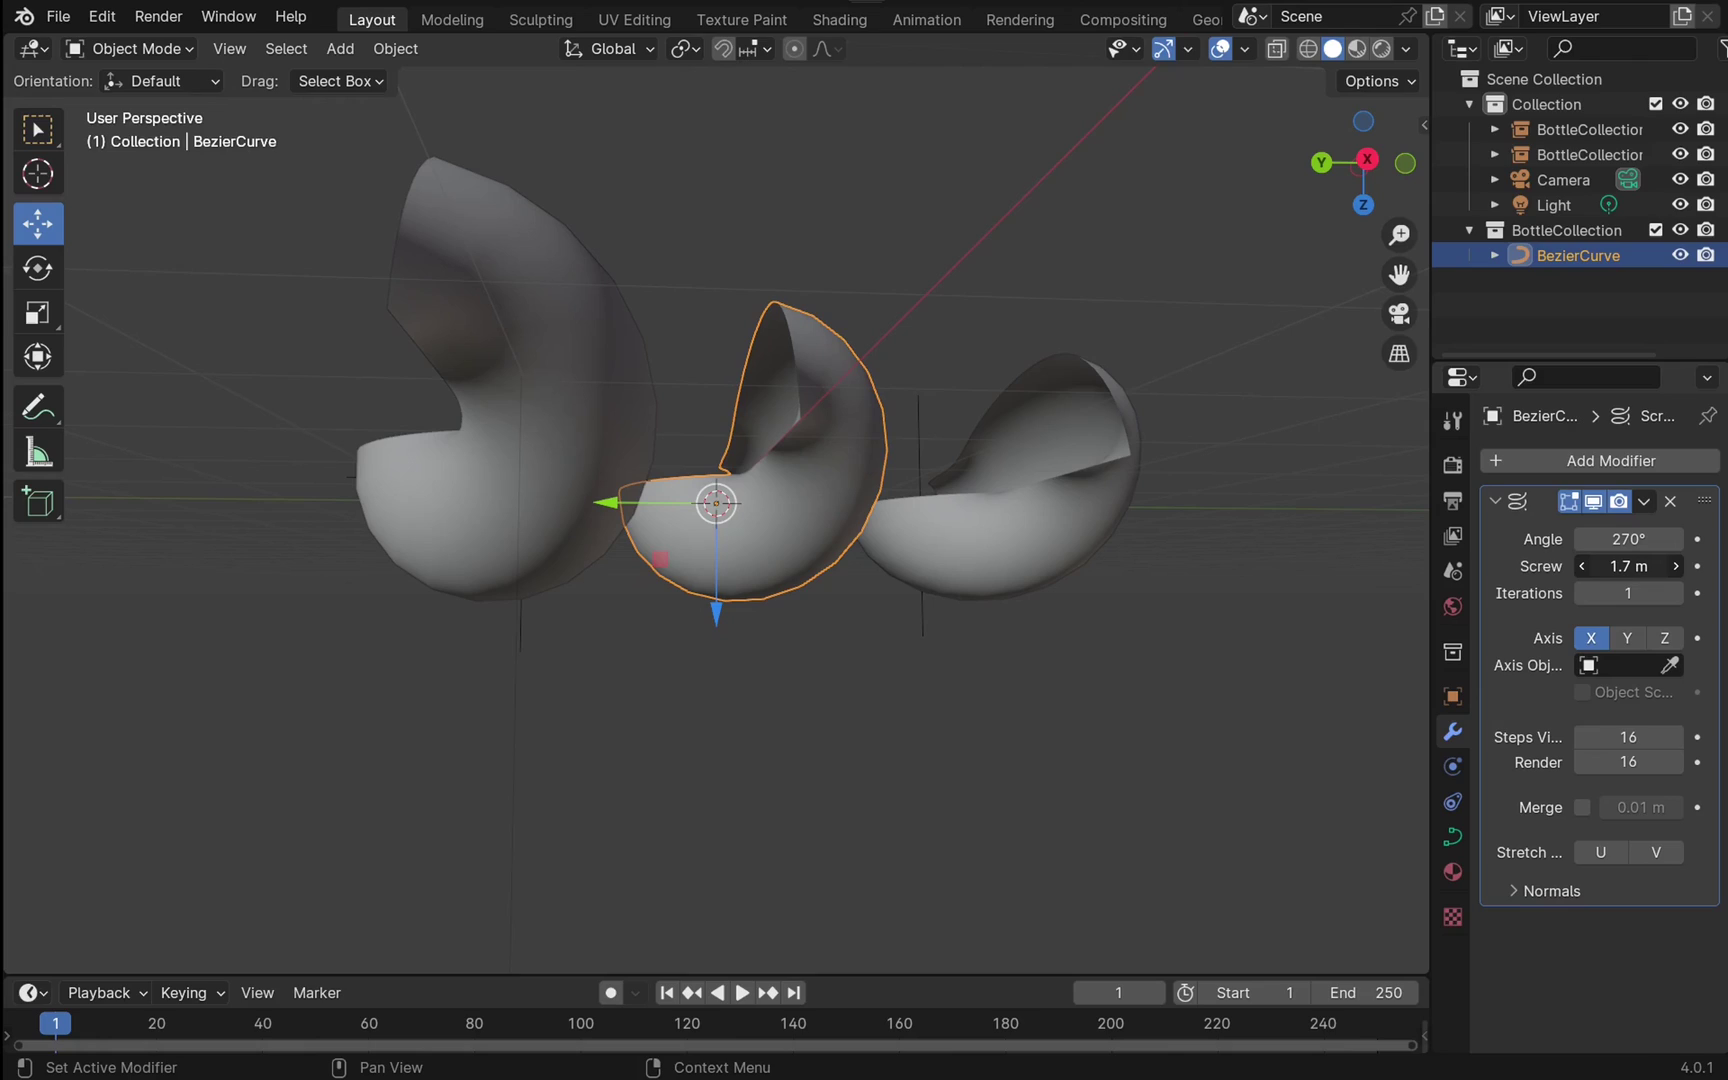
Step: Turn off the Screw modifier's viewport display, leaving only bare profile curves
{"action": "left_click", "coordinate": [1495, 255]}
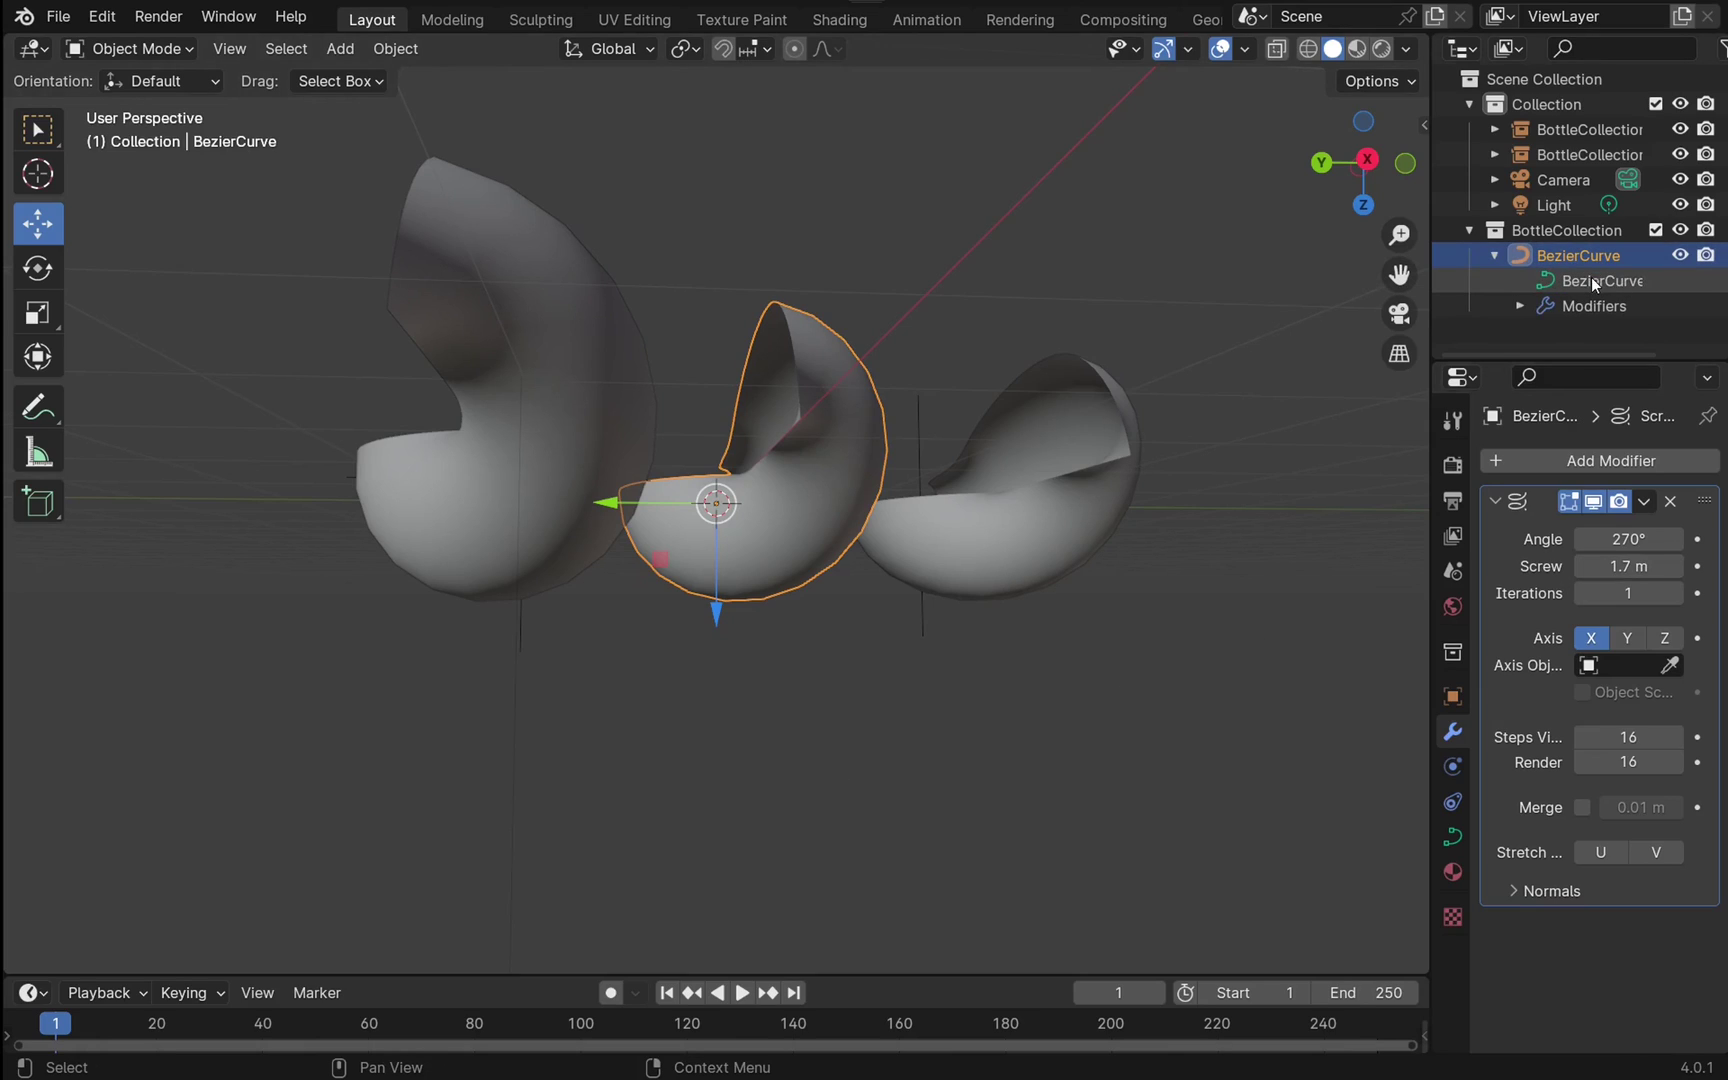
{"action": "left_click", "coordinate": [1592, 279]}
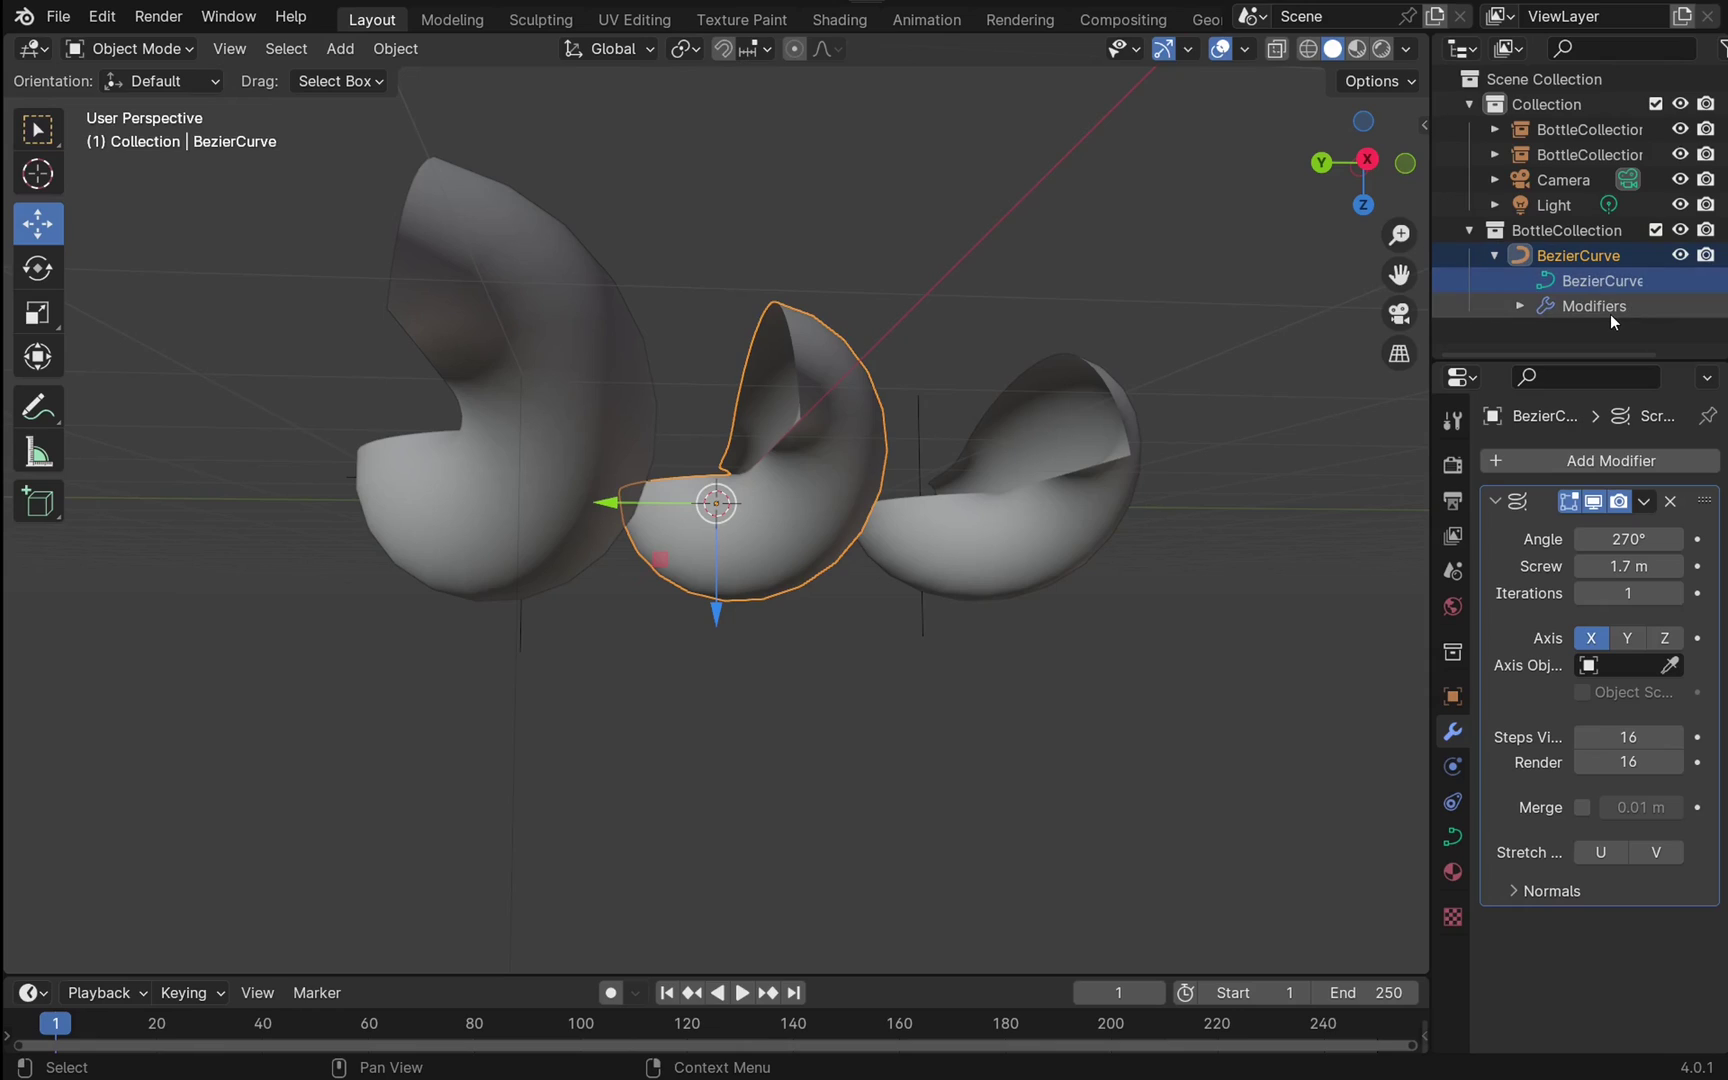
{"action": "left_click", "coordinate": [1611, 310]}
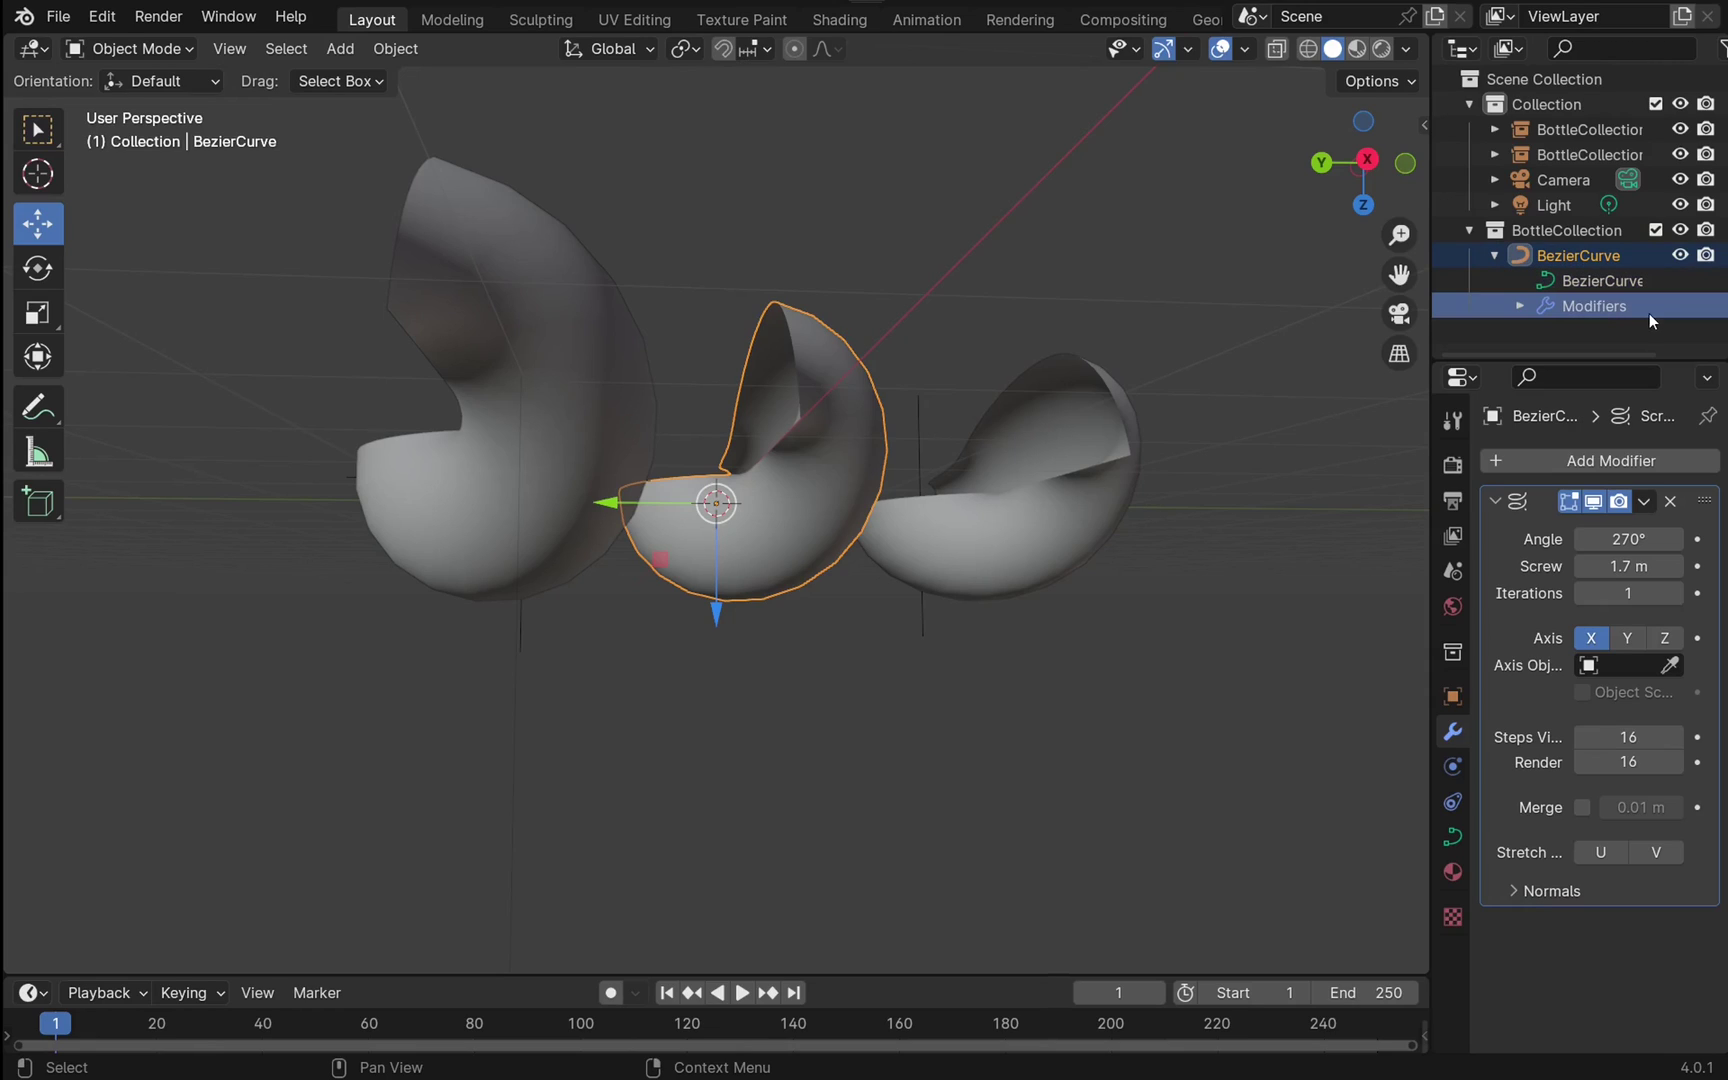
{"action": "left_click", "coordinate": [1594, 502]}
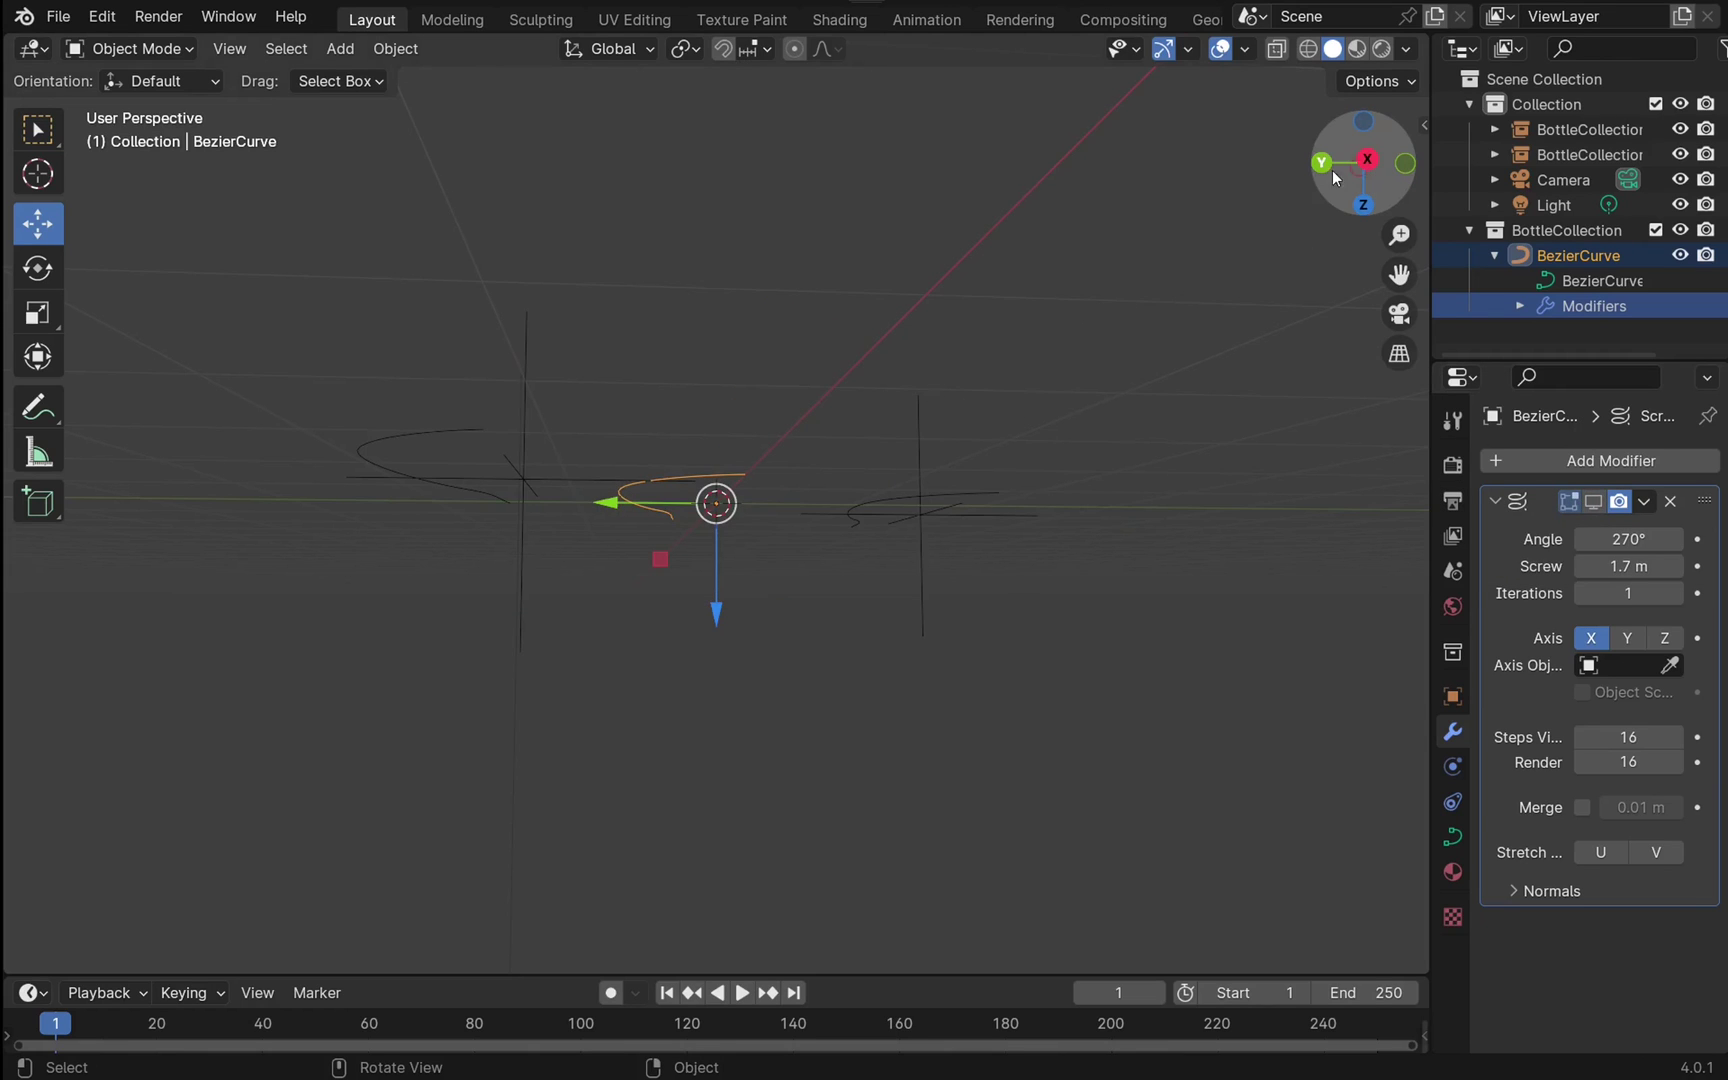
{"action": "left_click_drag", "start_coordinate": [1350, 148], "coordinate": [1364, 309]}
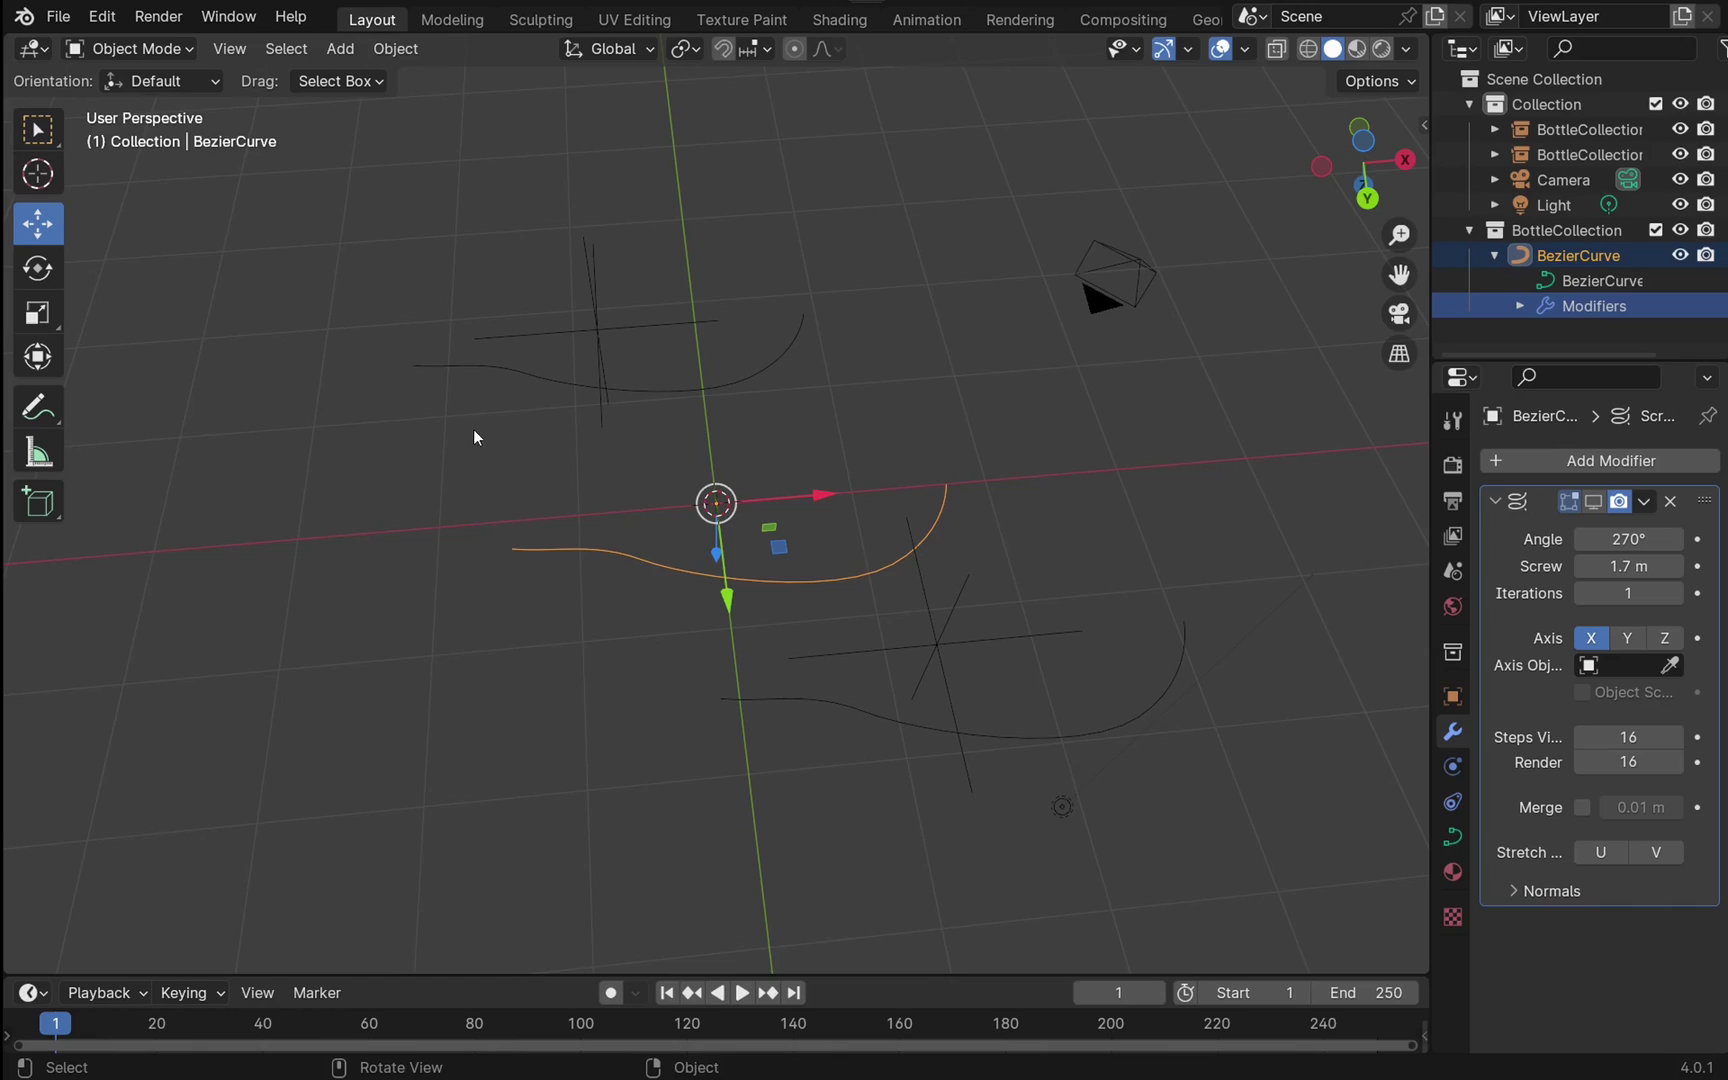
Step: In Edit Mode, move the profile's middle control point right and its end point left
{"action": "left_click", "coordinate": [144, 47]}
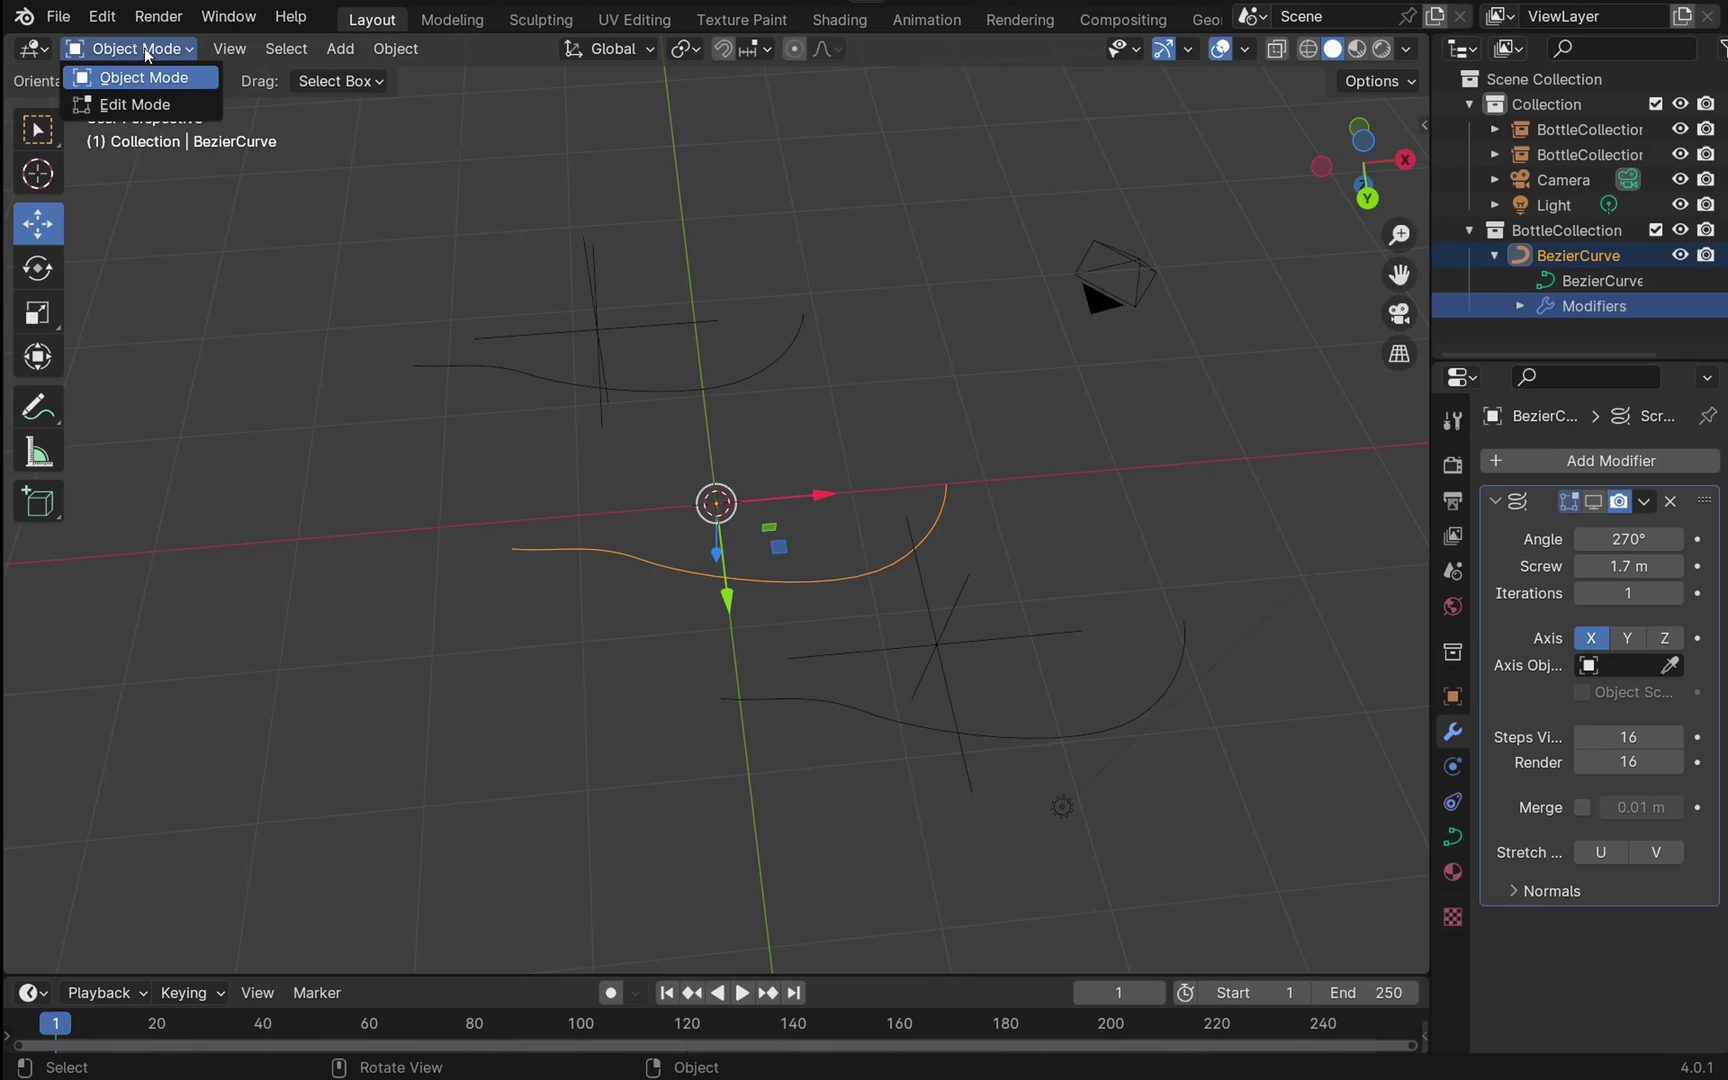
{"action": "left_click", "coordinate": [141, 103]}
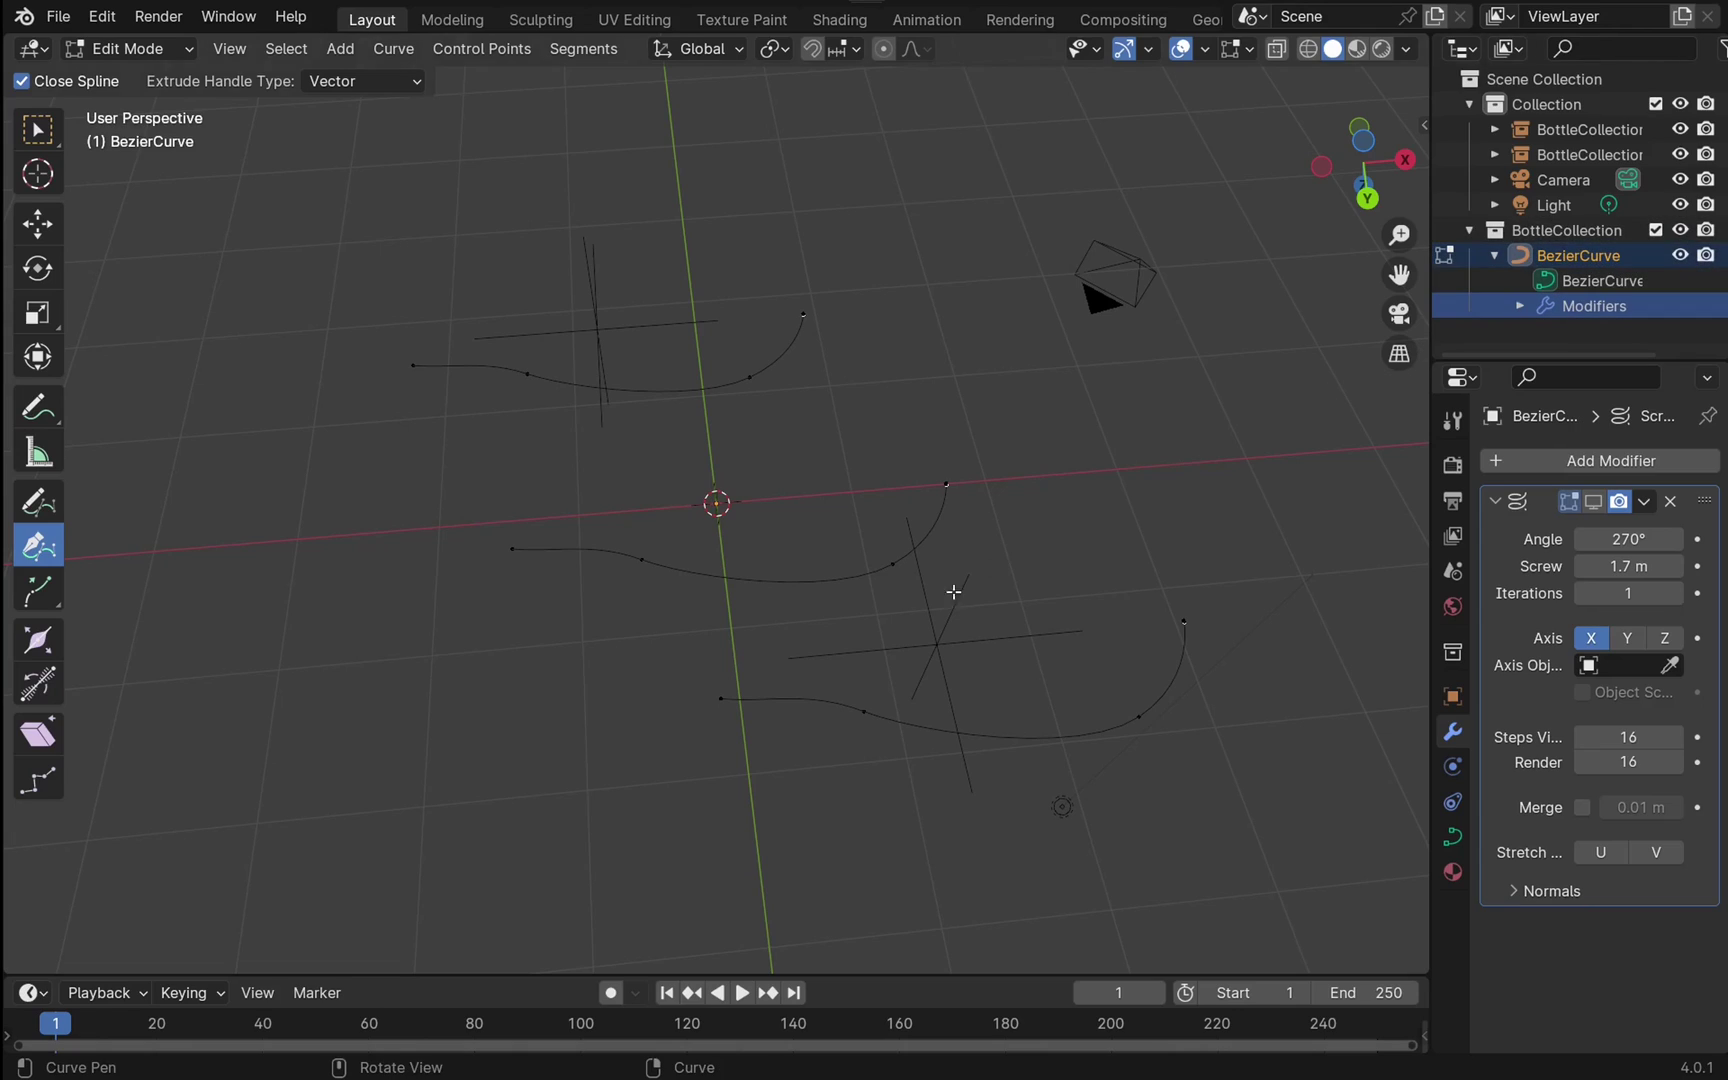
{"action": "scroll", "coordinate": [767, 564], "scroll_direction": "up", "scroll_amount": 3}
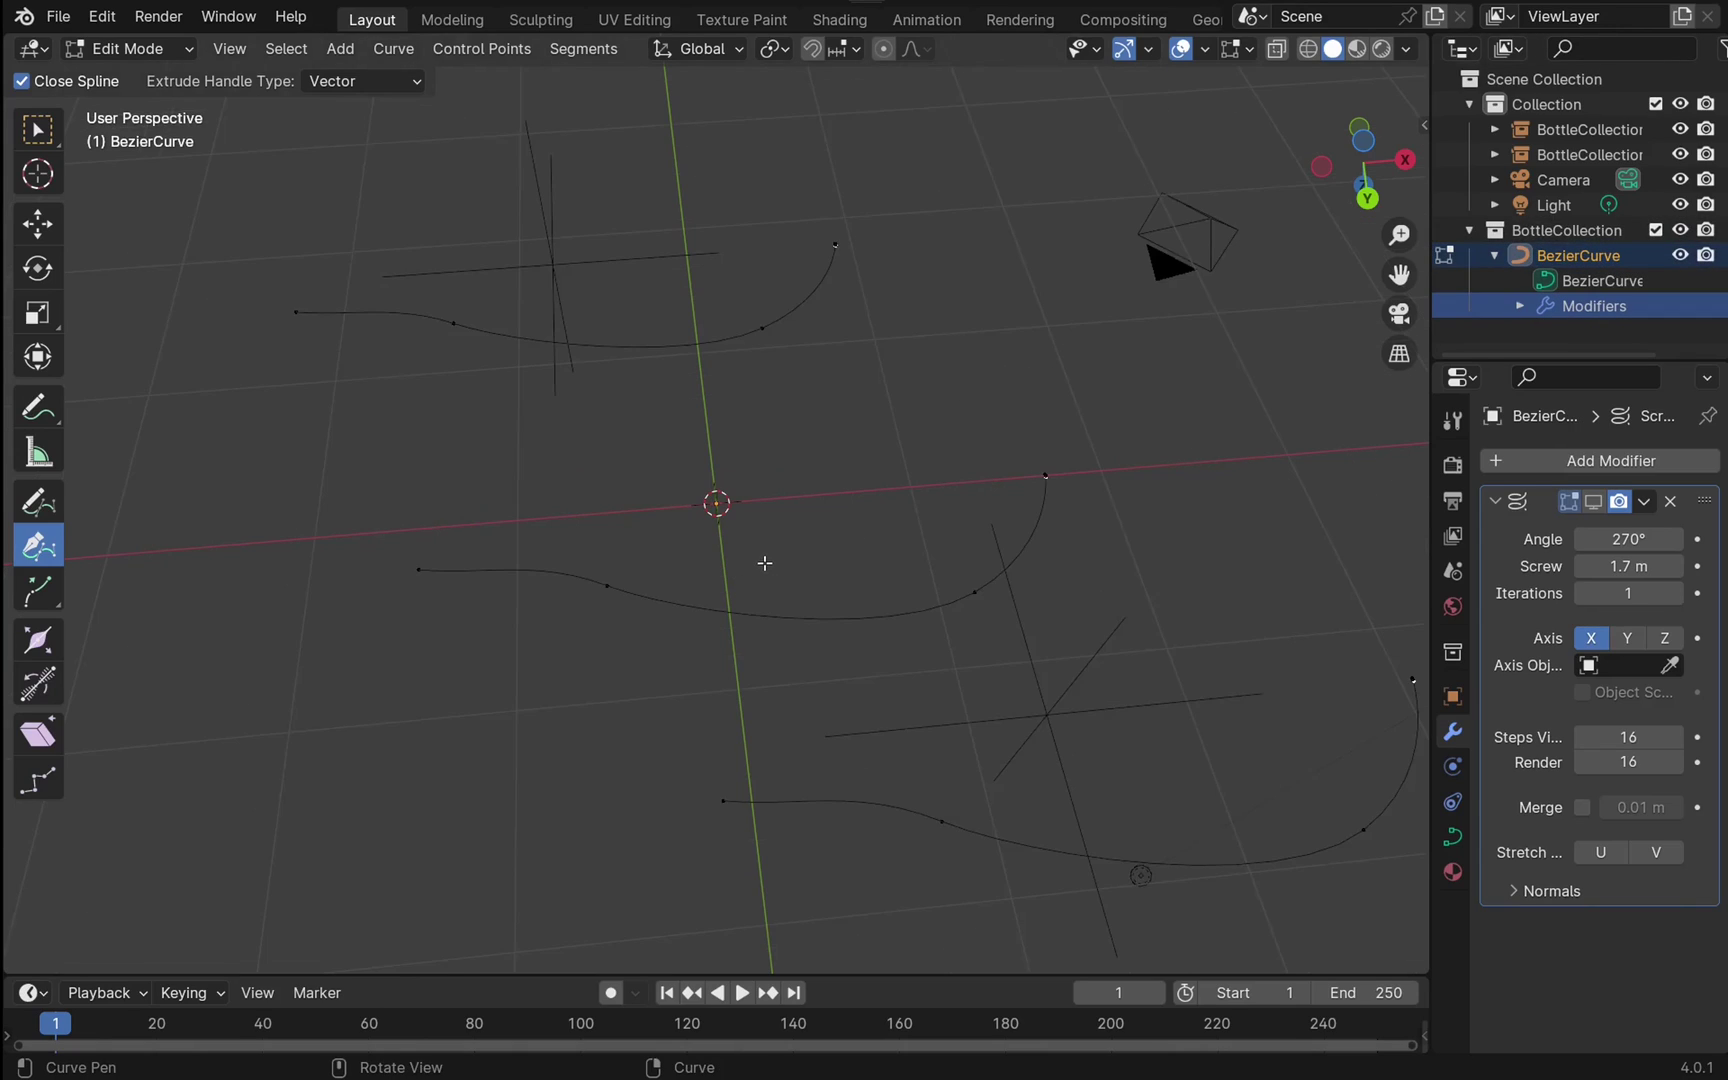
{"action": "left_click", "coordinate": [583, 604]}
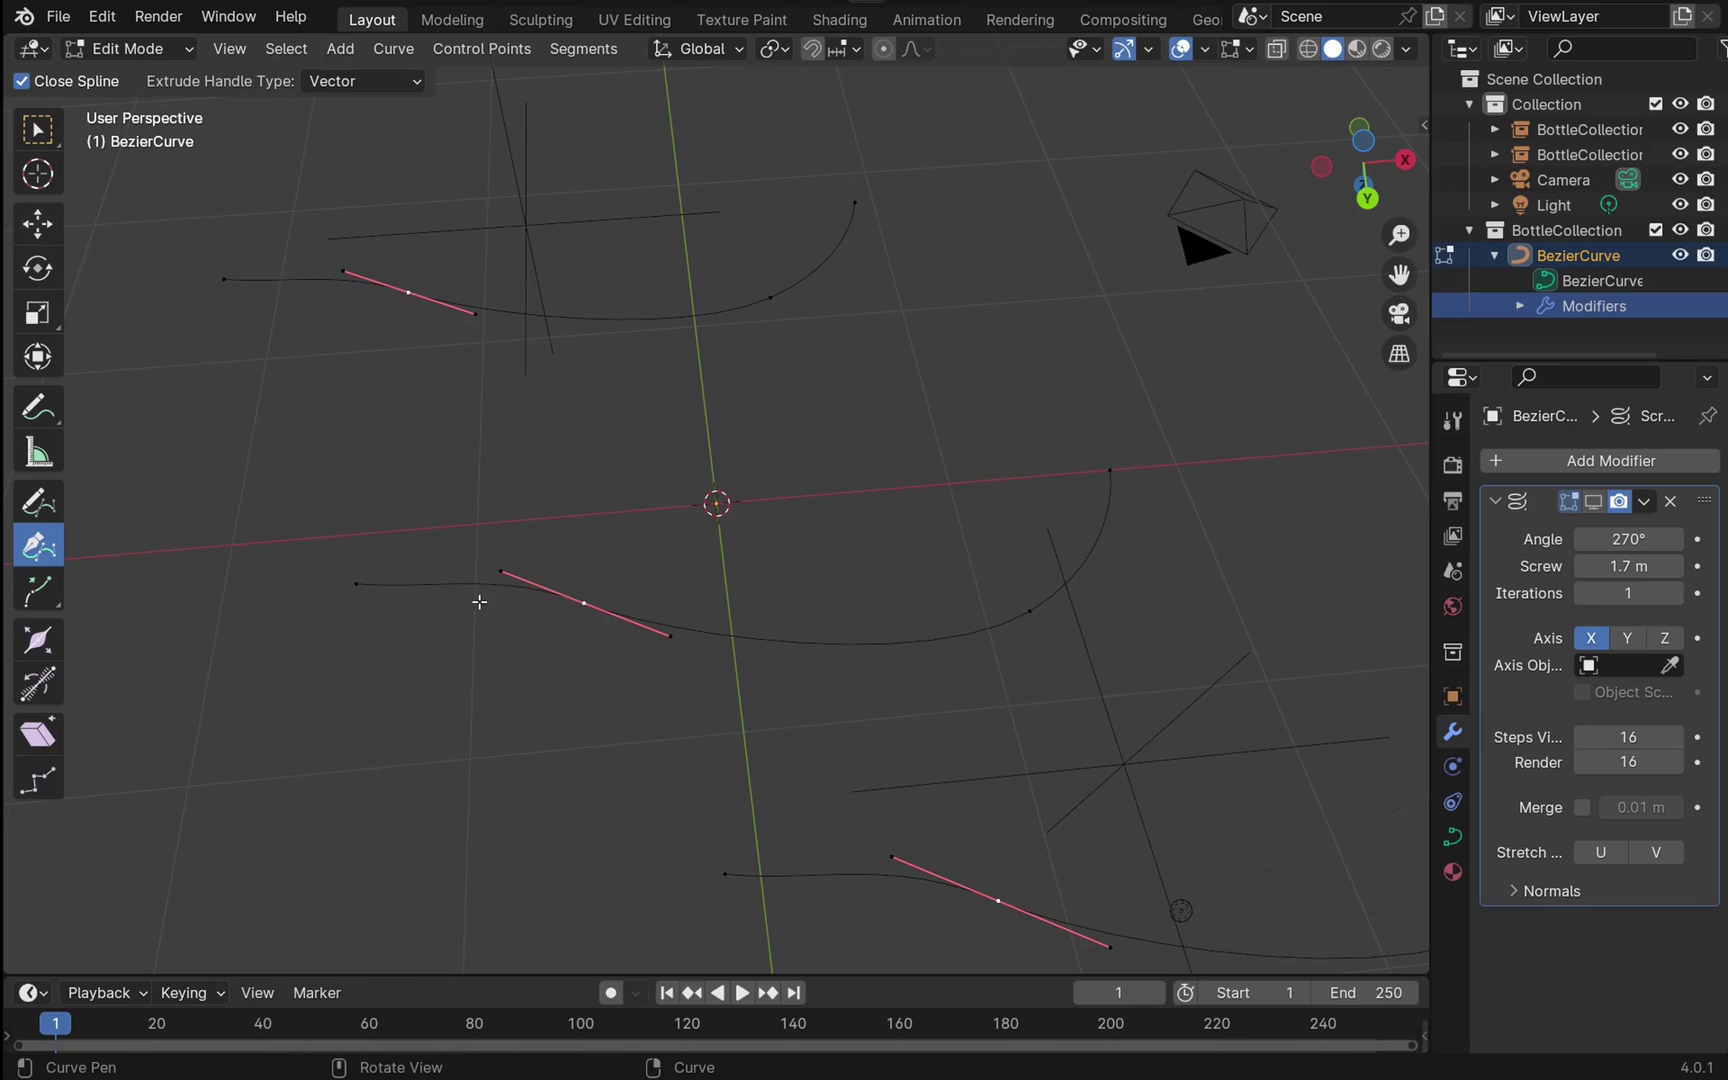
{"action": "key", "text": "g"}
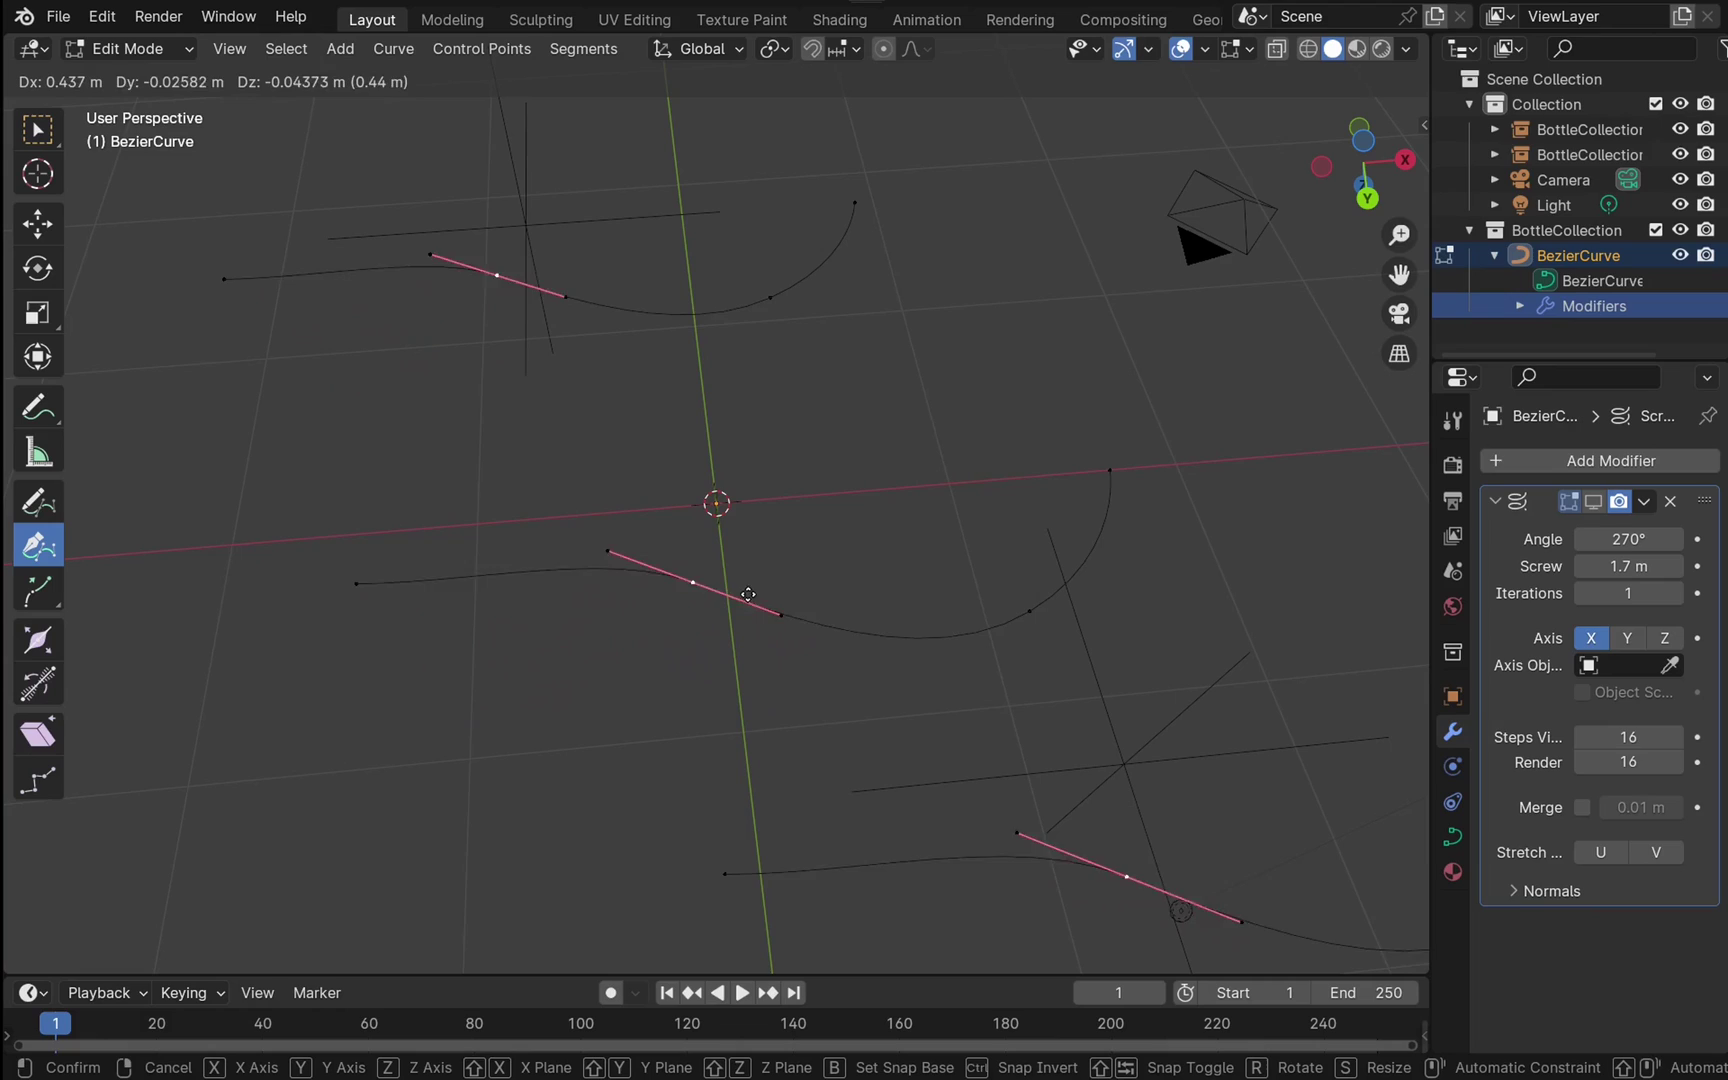
{"action": "left_click", "coordinate": [802, 577]}
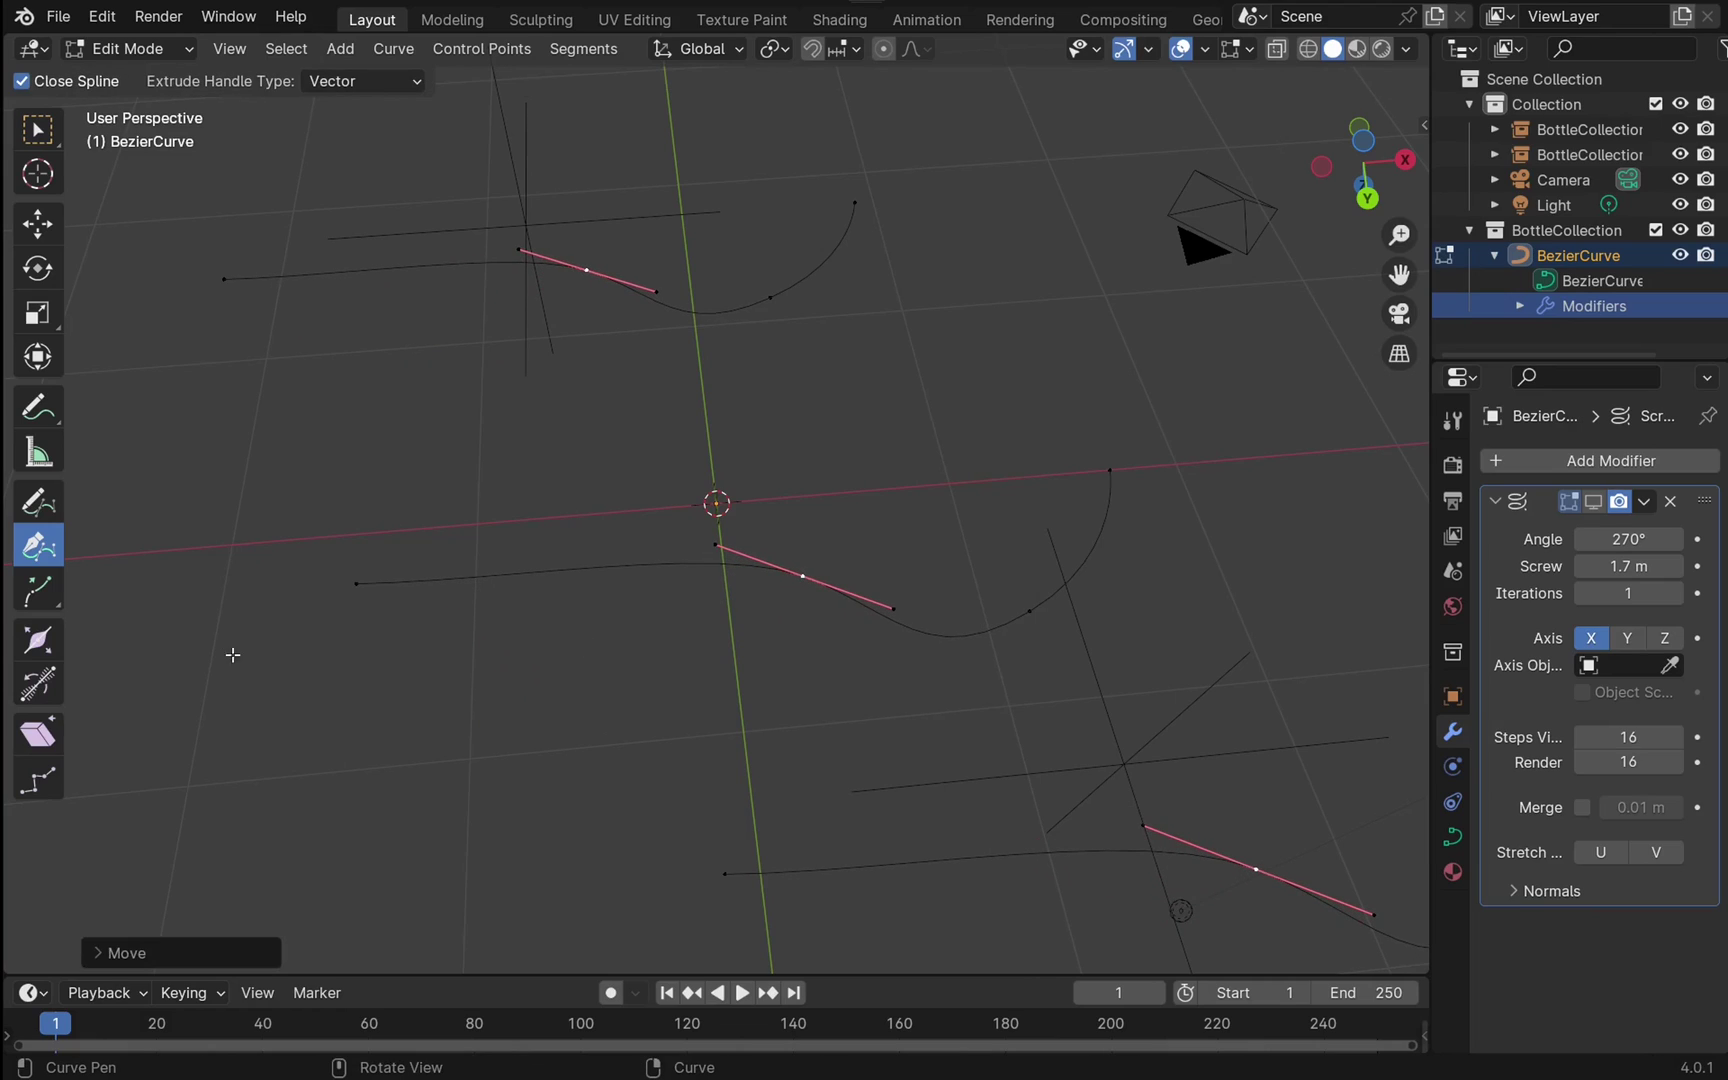
{"action": "key", "text": "g"}
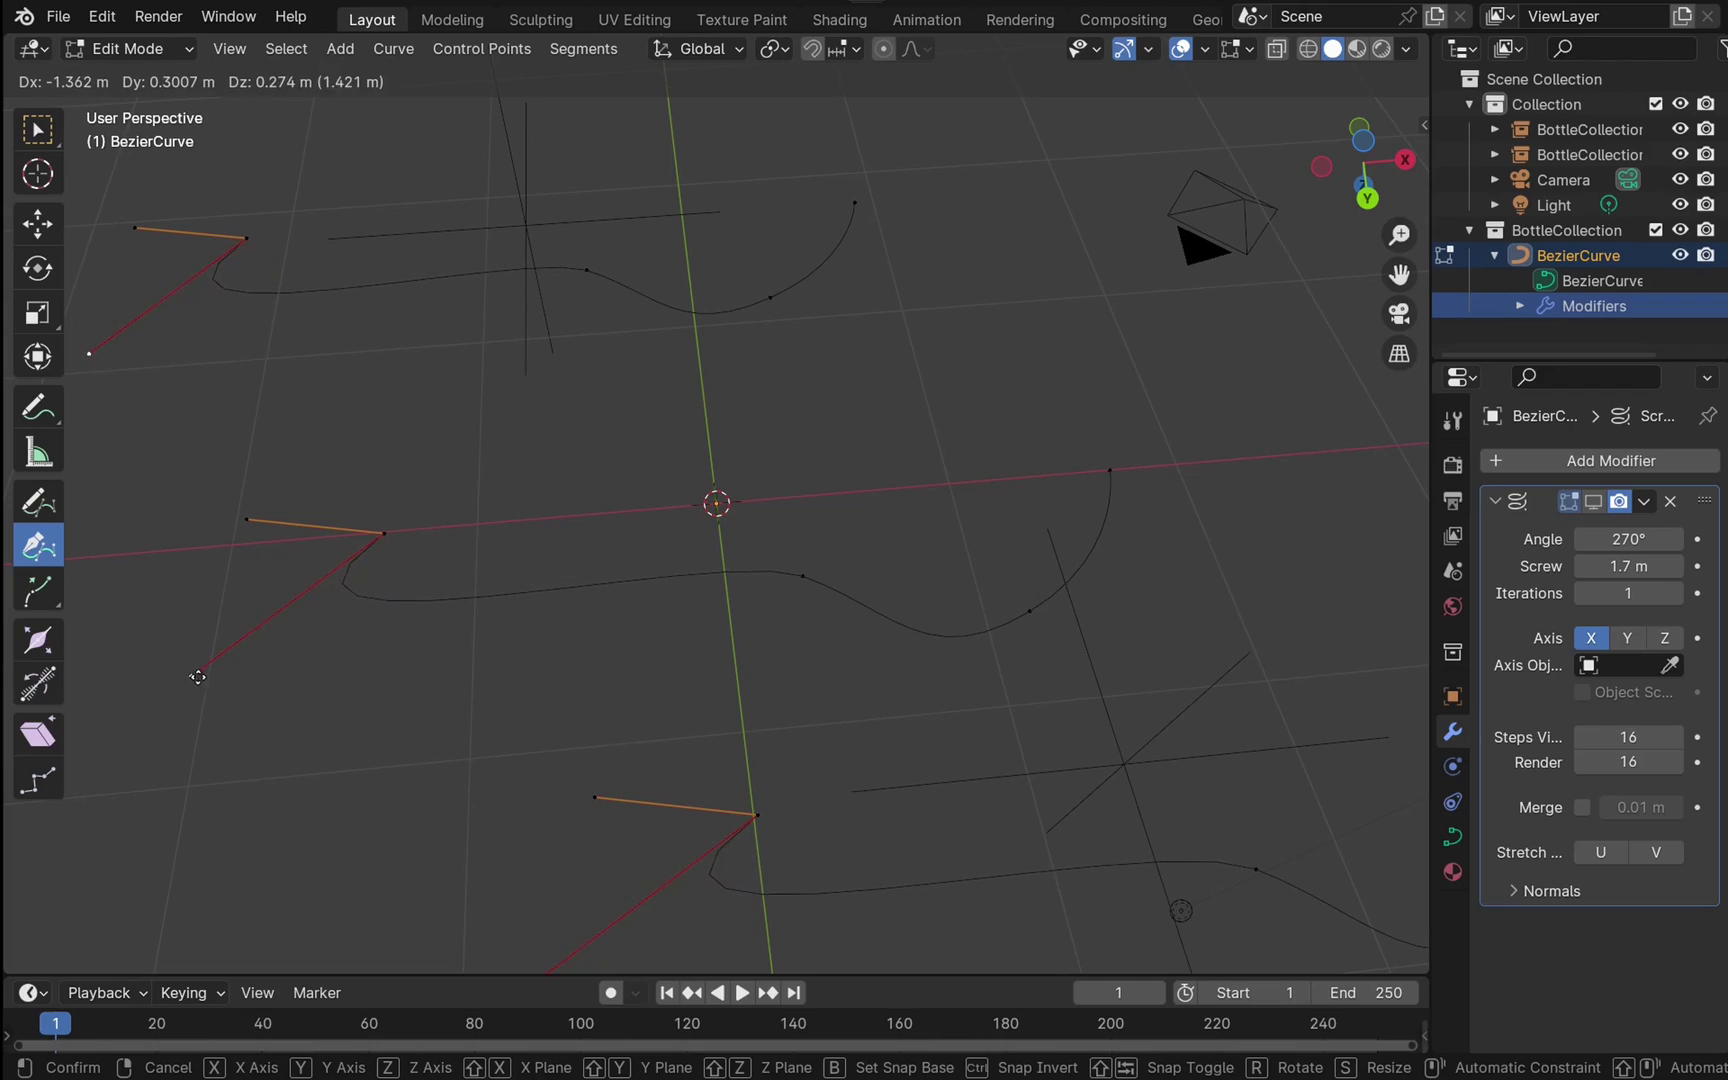
{"action": "left_click", "coordinate": [232, 681]}
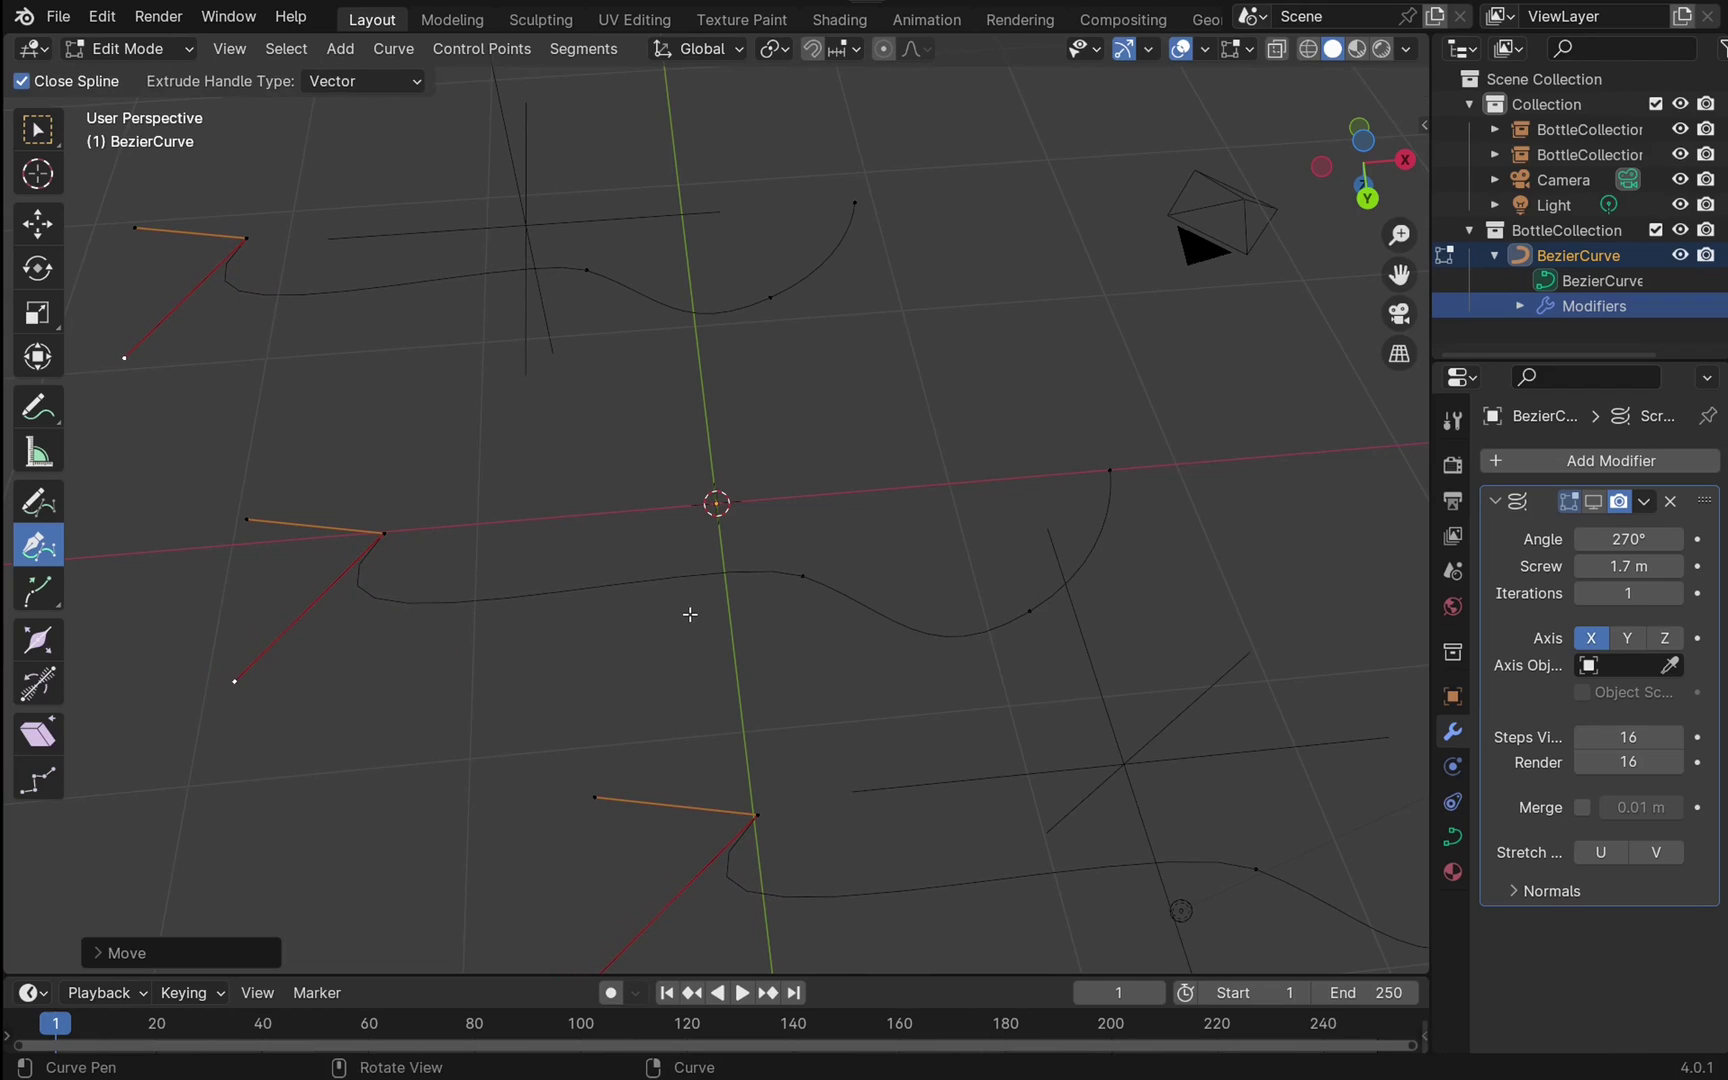
{"action": "left_click", "coordinate": [126, 51]}
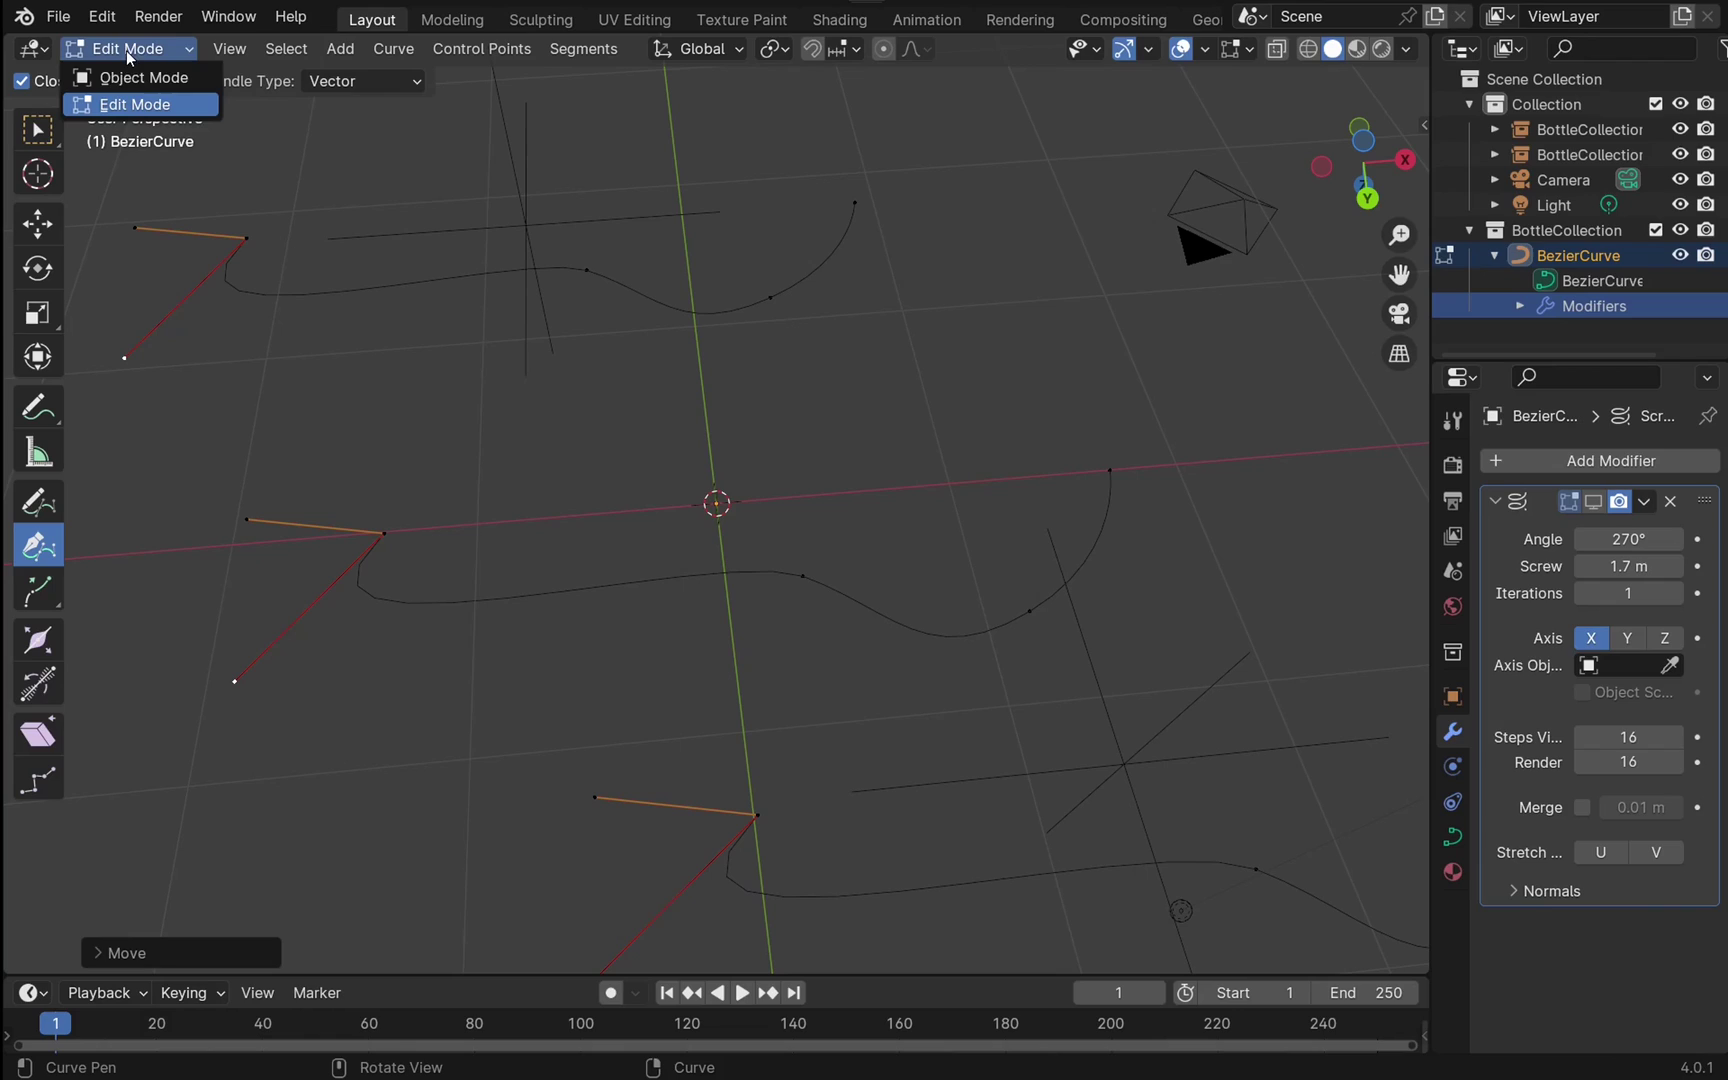
Step: Show the Screw modifier in the viewport again with Screw 0 m and Angle 360°
{"action": "left_click", "coordinate": [144, 85]}
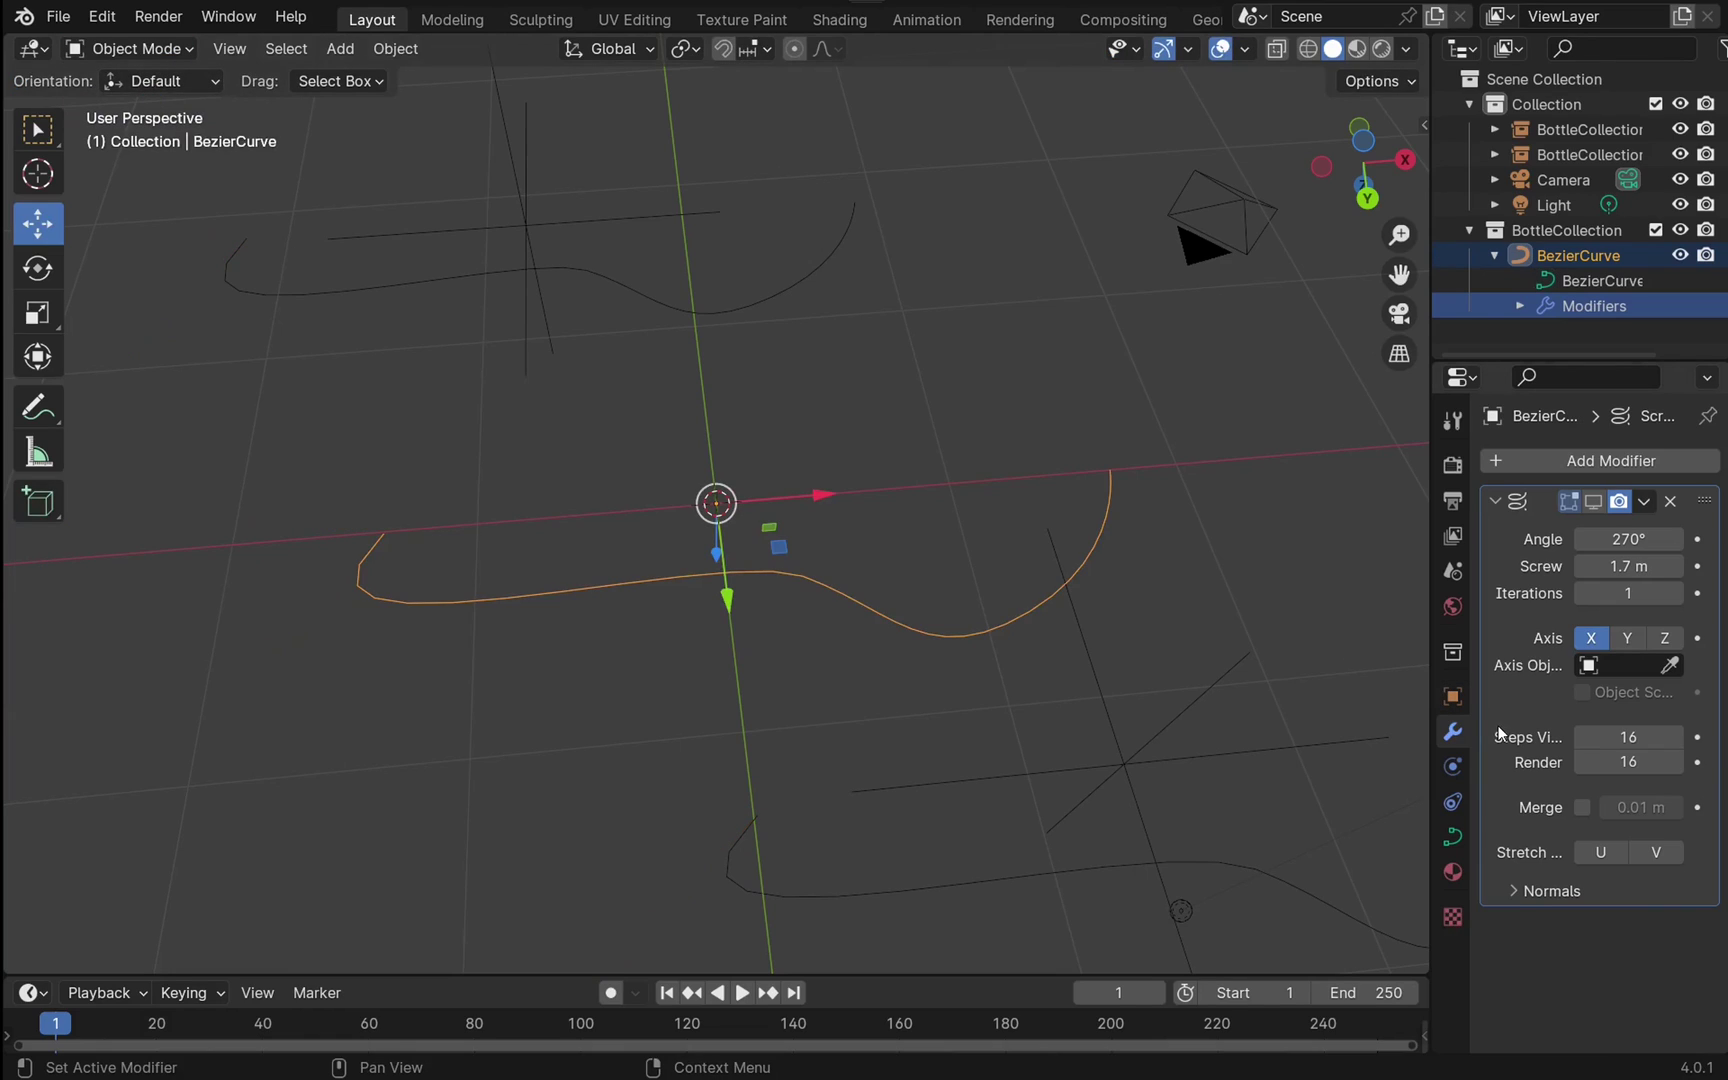
{"action": "left_click", "coordinate": [1597, 502]}
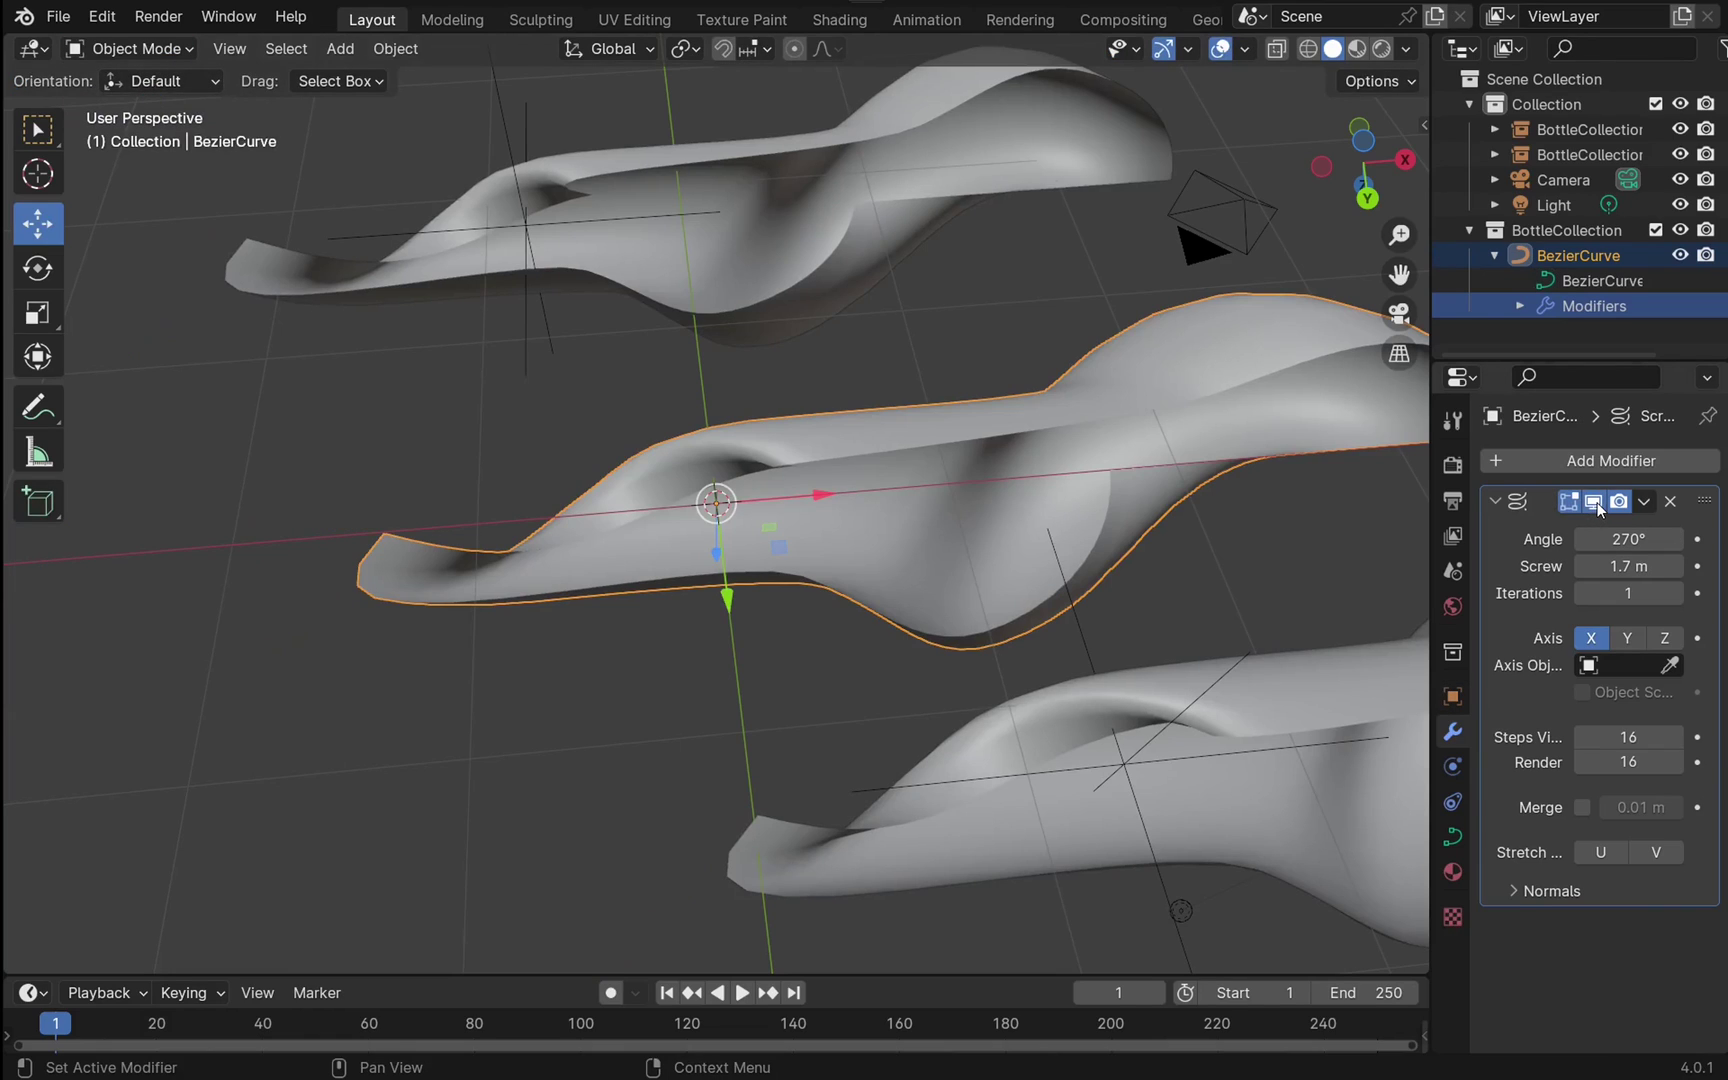
{"action": "left_click_drag", "start_coordinate": [1318, 174], "coordinate": [1054, 751]}
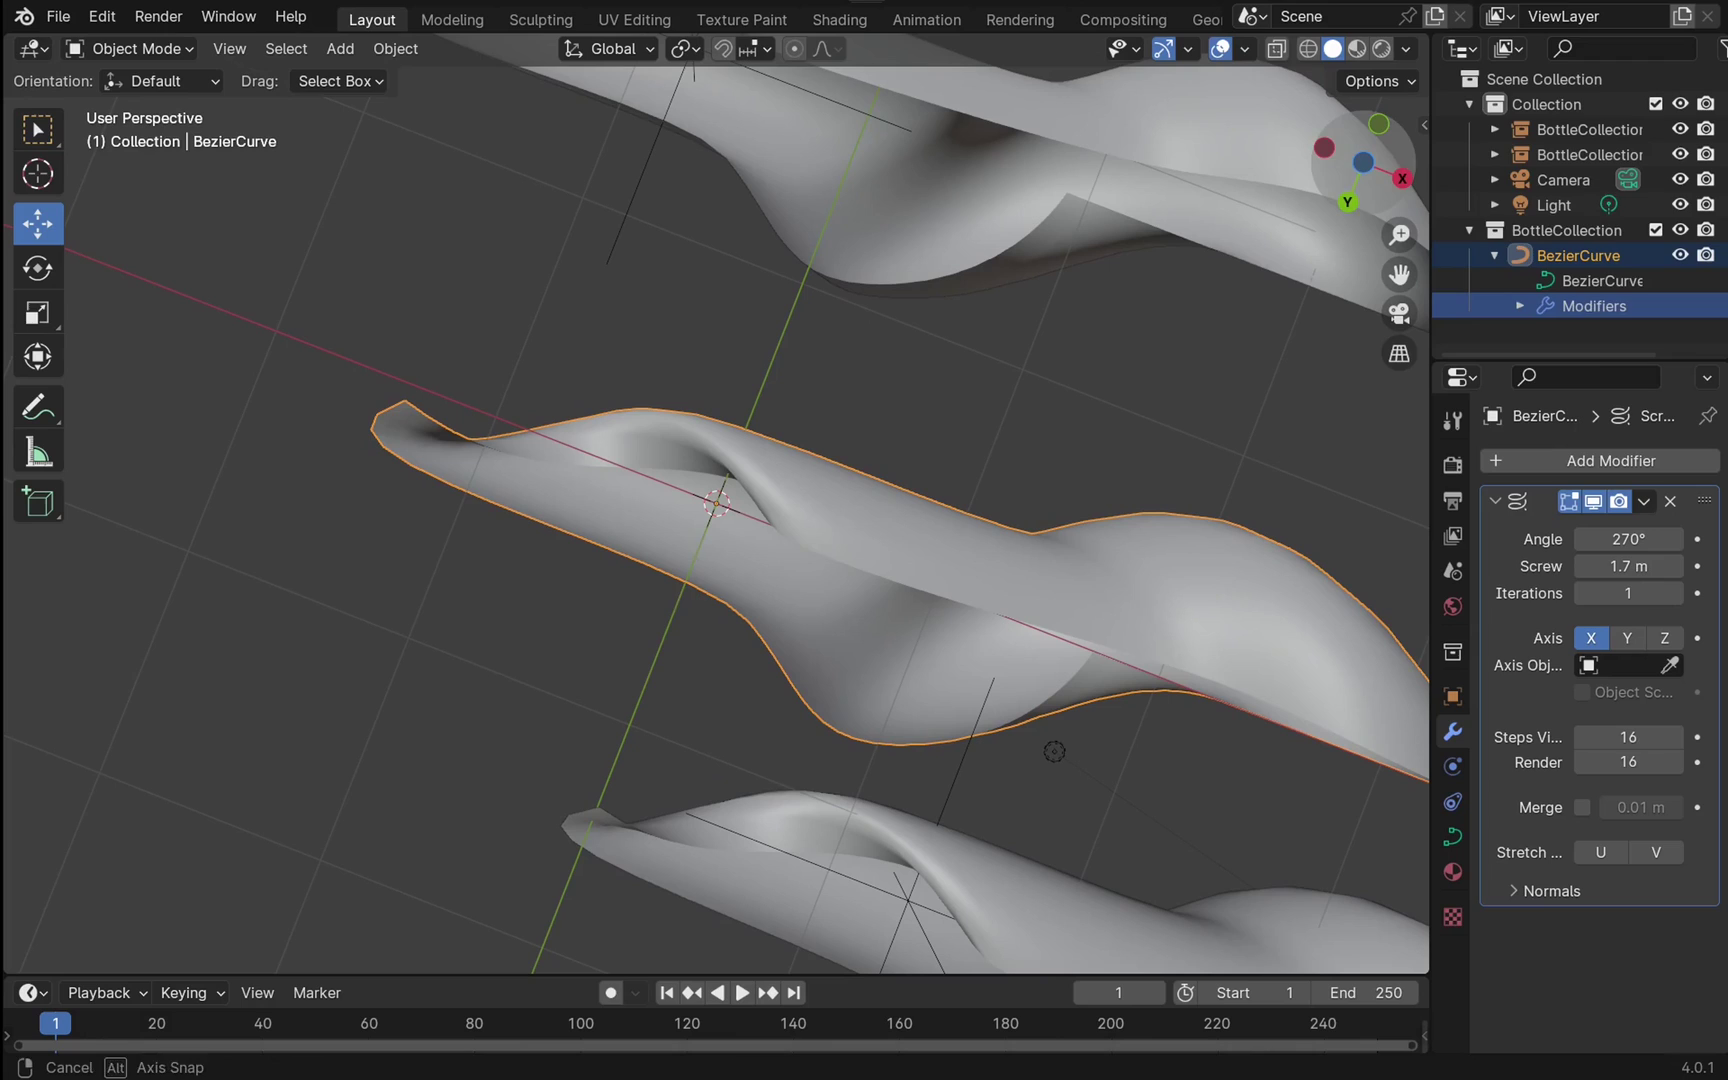
{"action": "left_click_drag", "start_coordinate": [1628, 566], "coordinate": [1572, 566]}
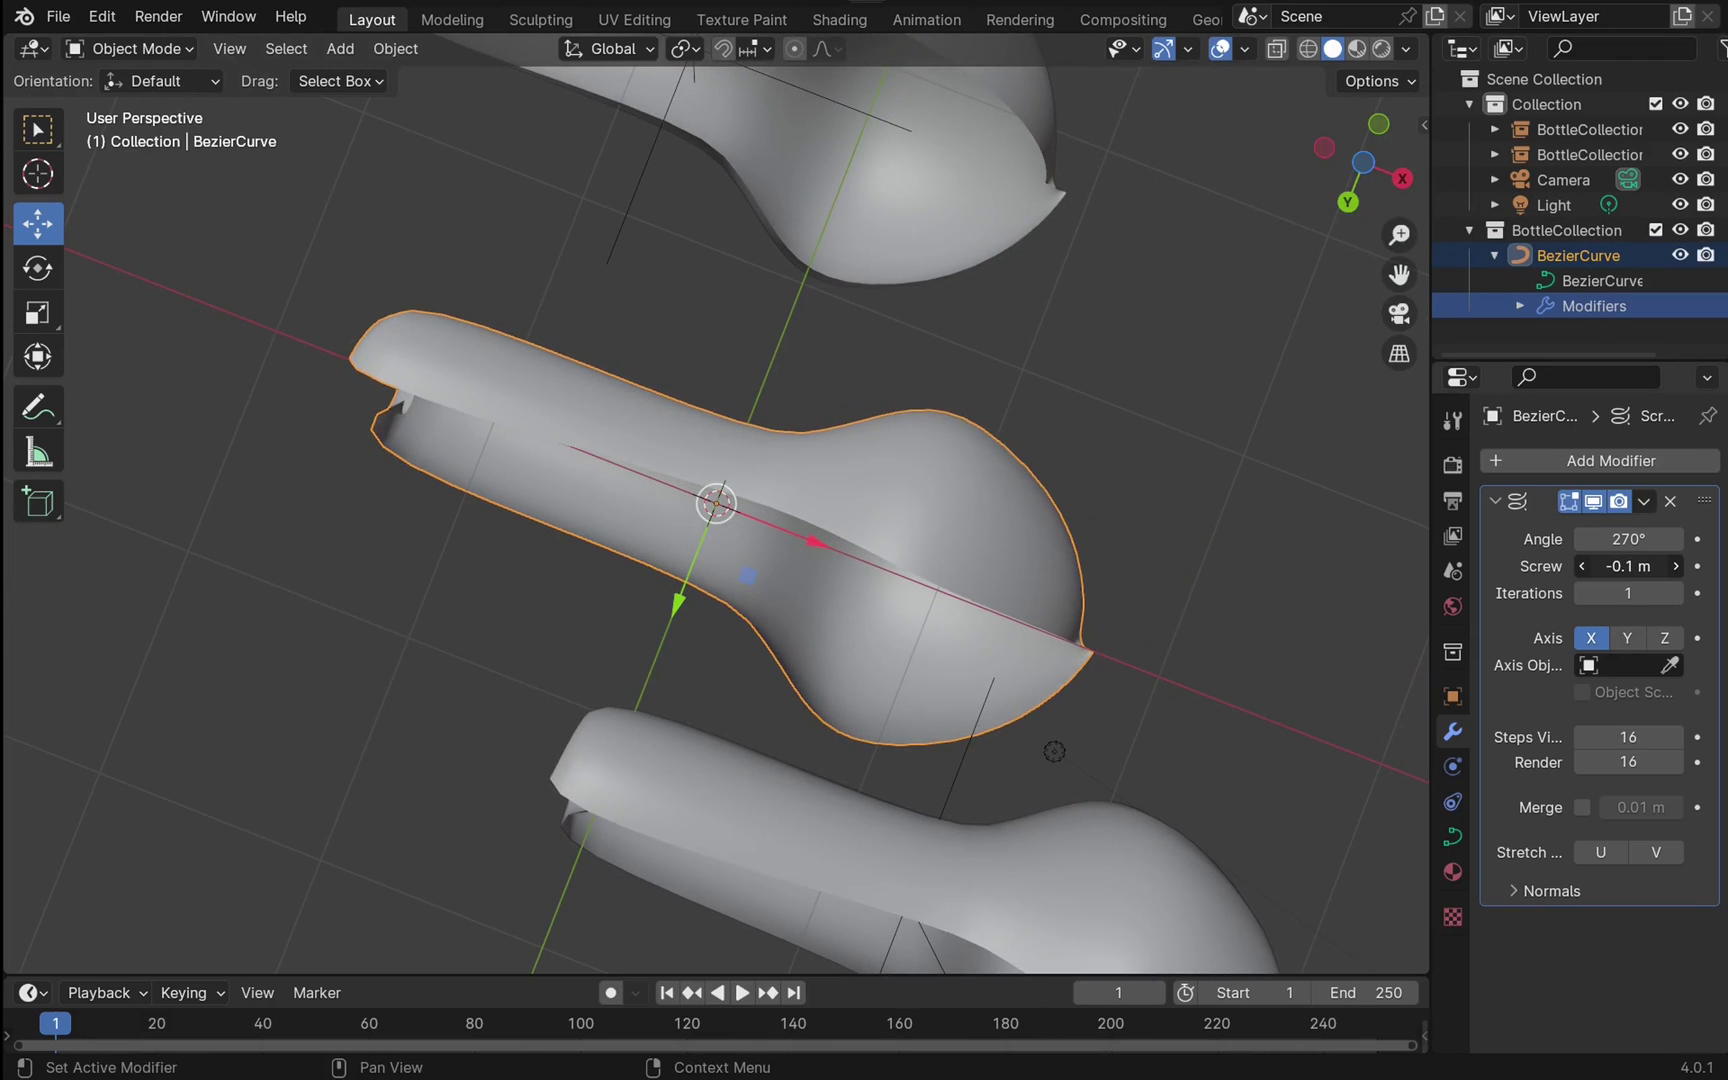
{"action": "left_click", "coordinate": [1630, 566]}
{"action": "type", "text": "0"}
{"action": "key", "text": "Return"}
{"action": "left_click_drag", "start_coordinate": [1630, 539], "coordinate": [1632, 539]}
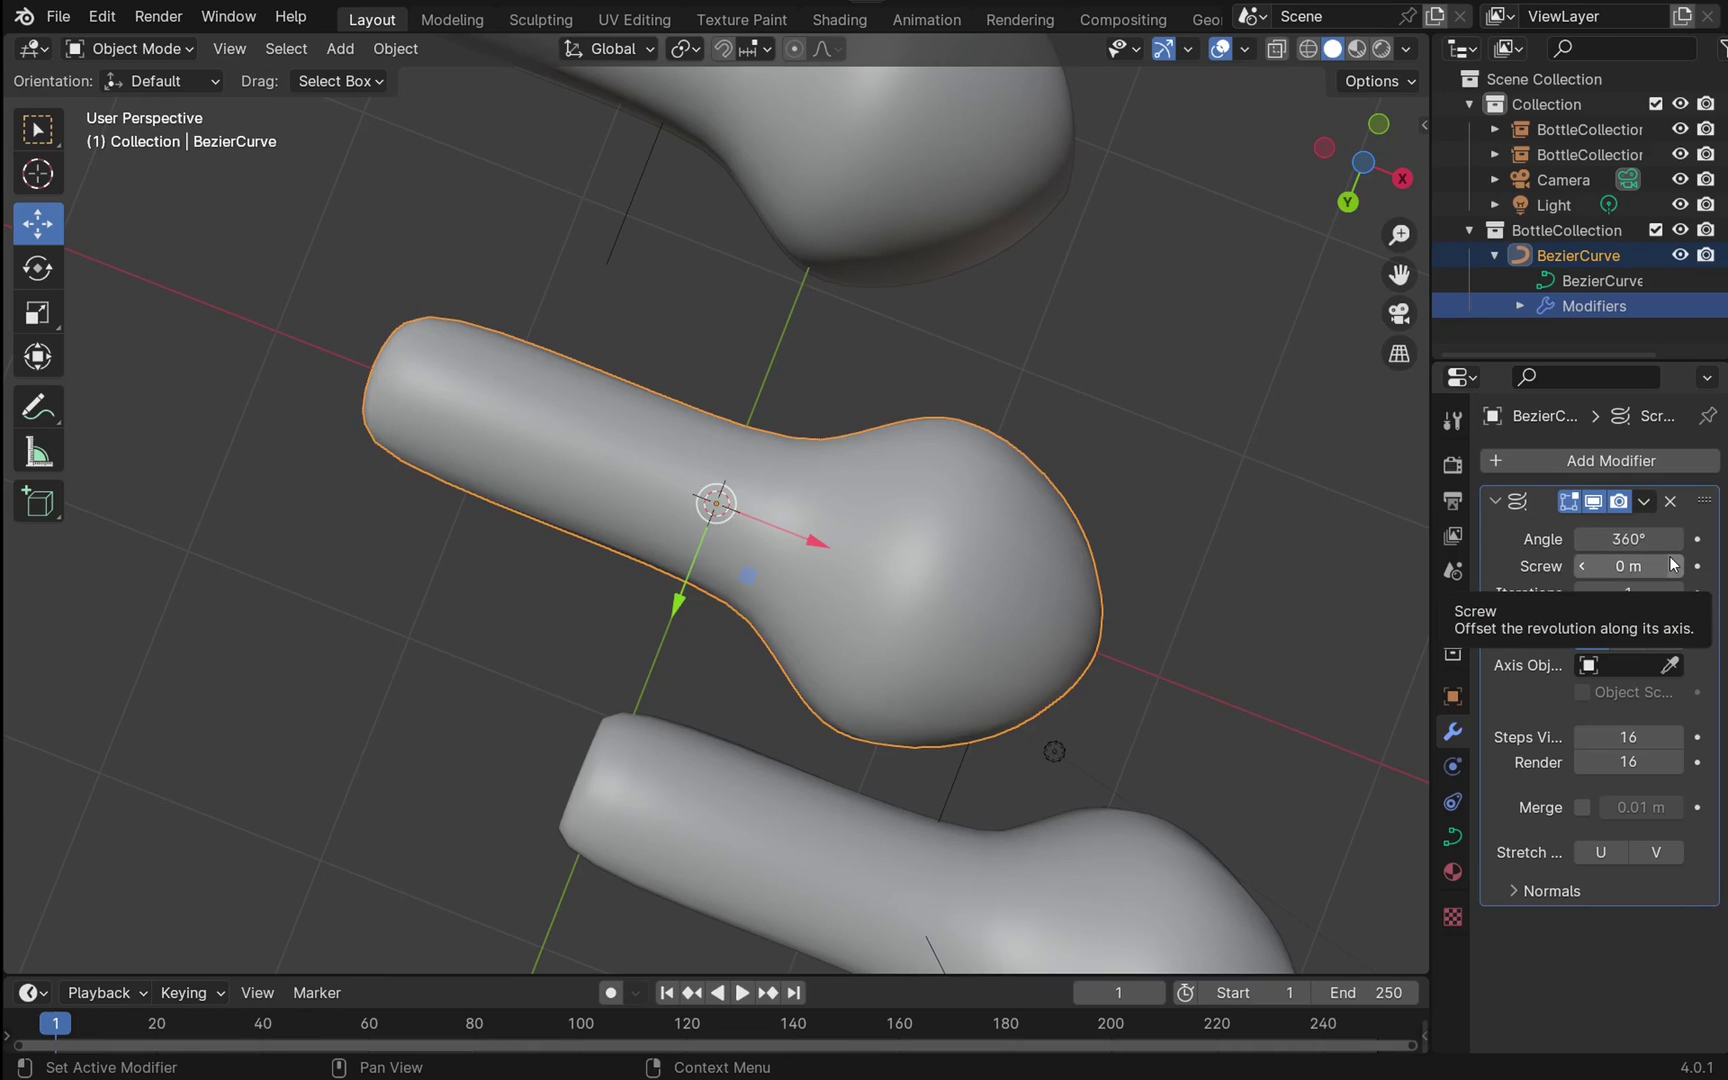
Step: Add an X-axis Mirror modifier after the Screw modifier and shift the dumbbell bottle along X
{"action": "left_click", "coordinate": [1634, 459]}
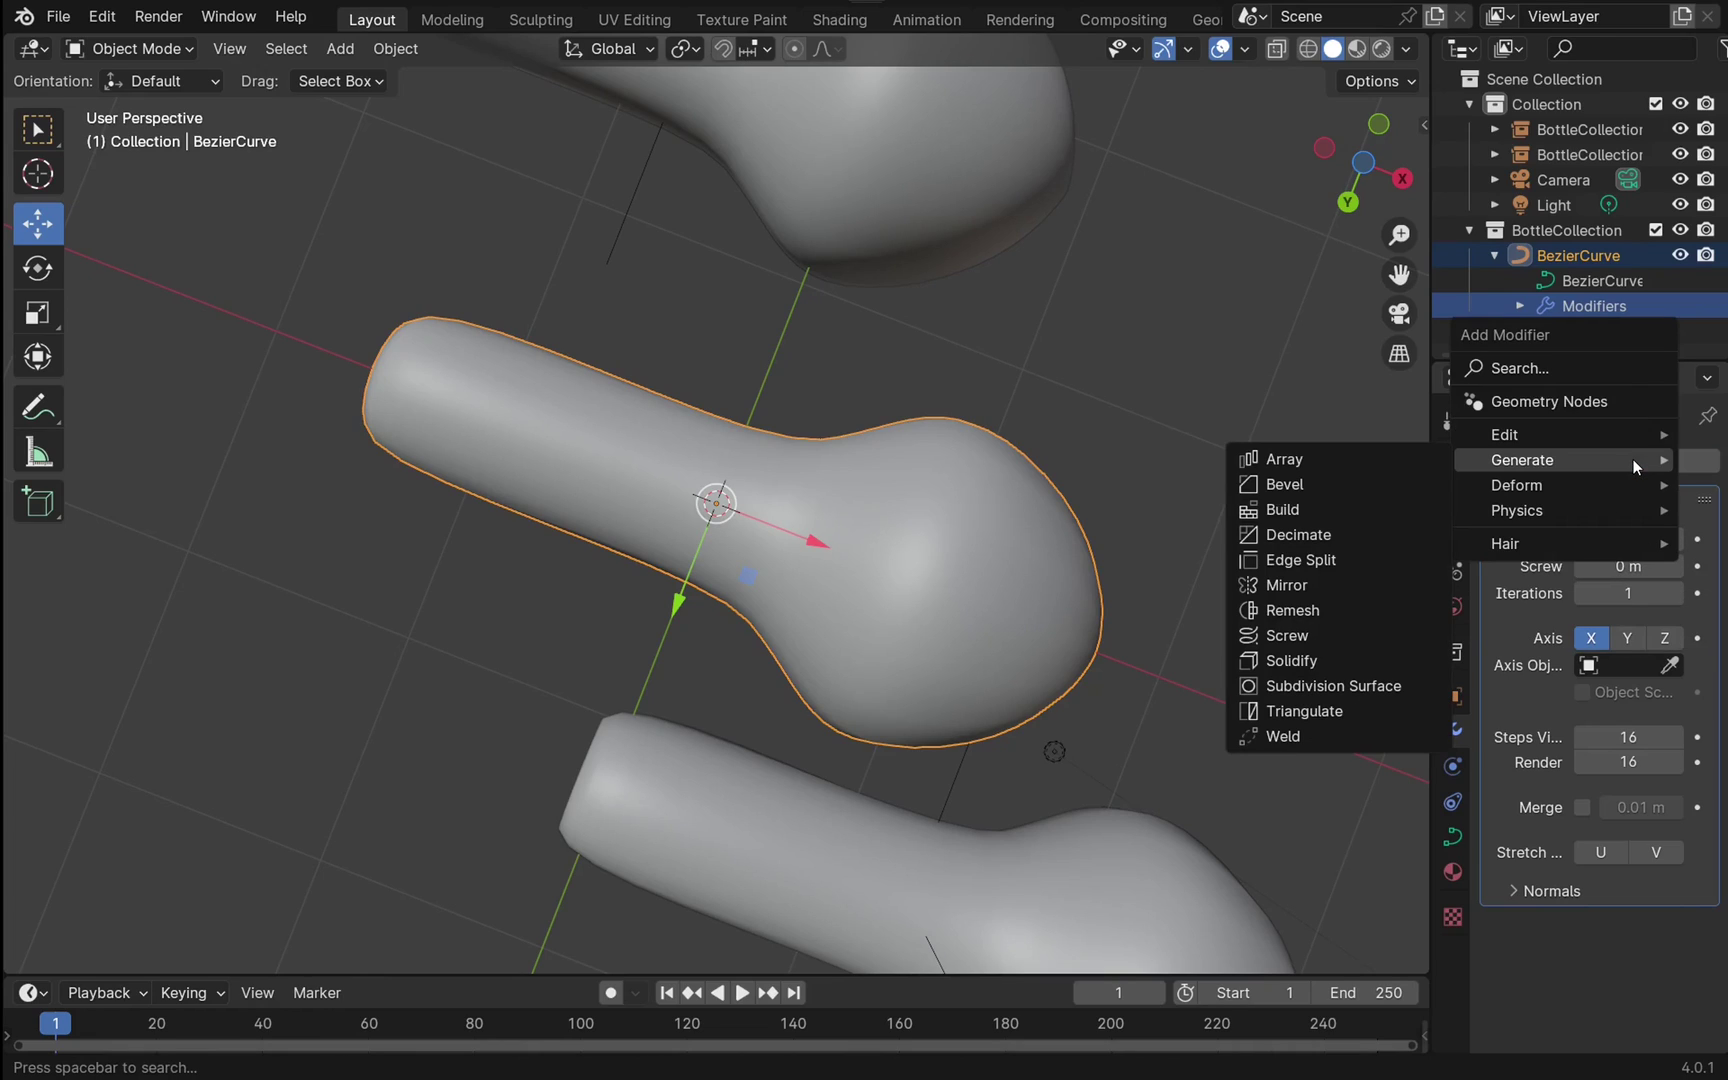
{"action": "left_click", "coordinate": [1305, 587]}
{"action": "scroll", "coordinate": [911, 579], "scroll_direction": "down", "scroll_amount": 2}
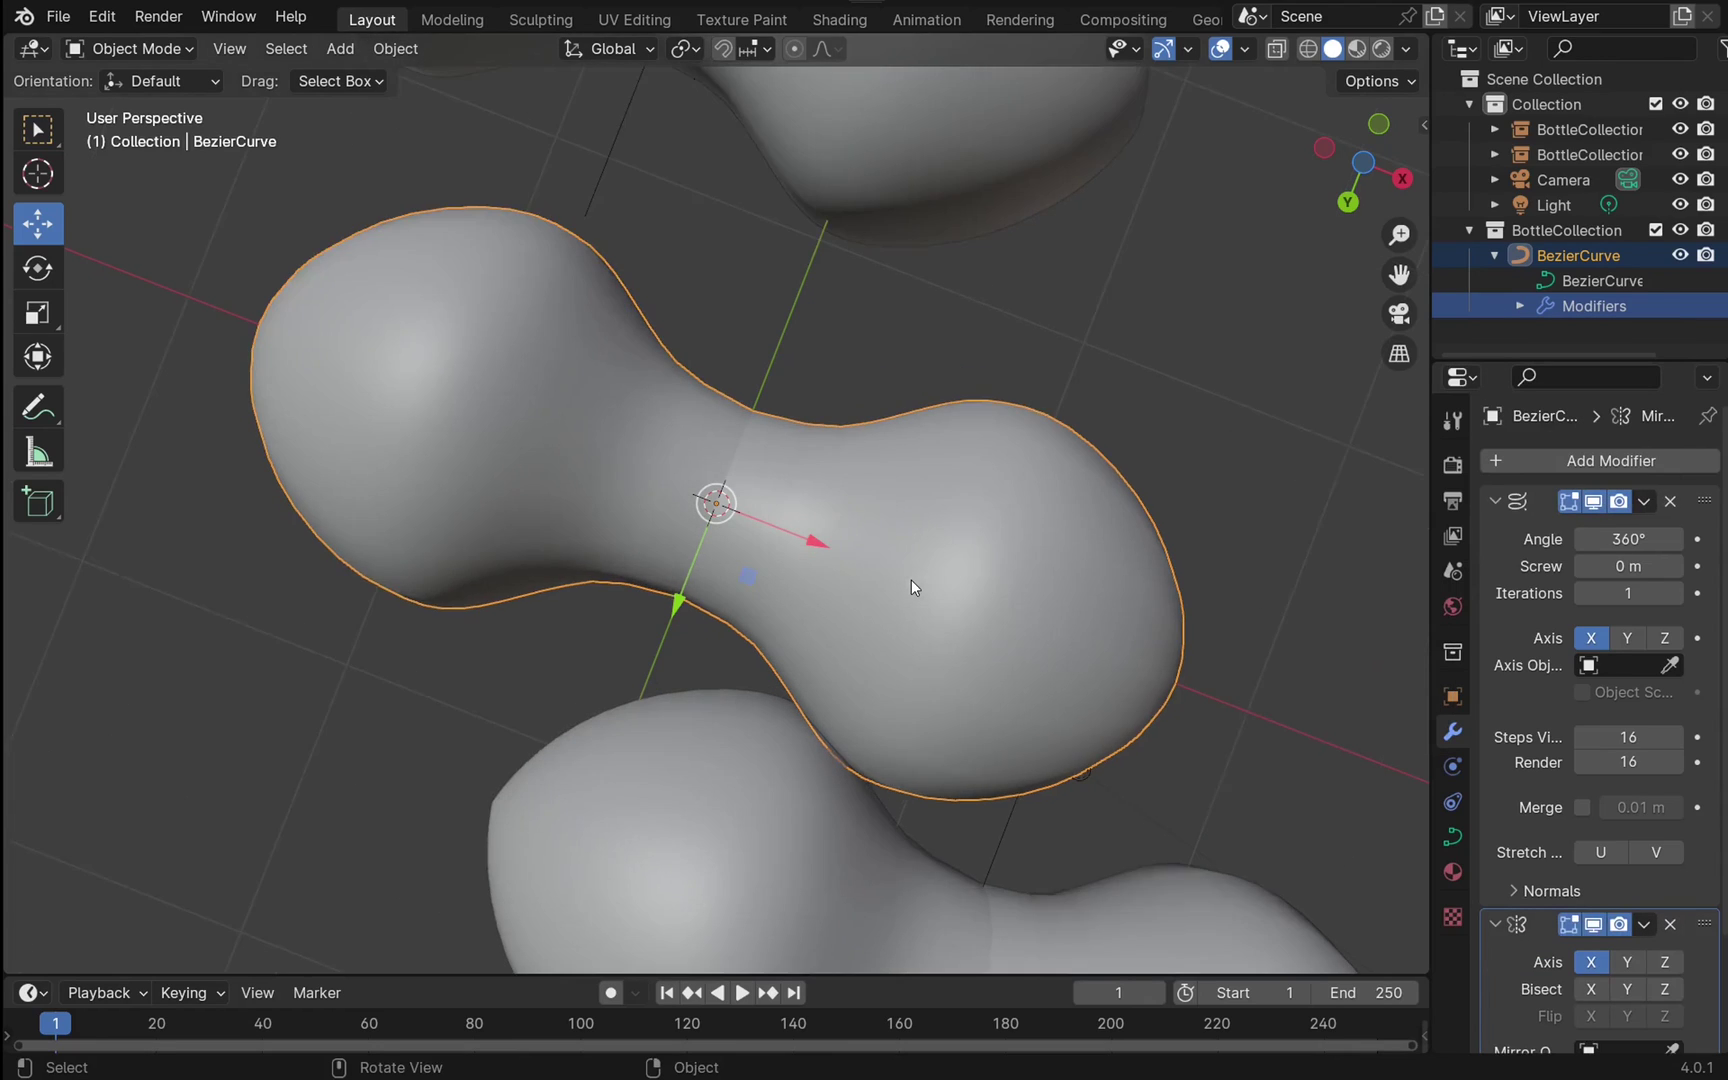
{"action": "scroll", "coordinate": [911, 585], "scroll_direction": "down", "scroll_amount": 3}
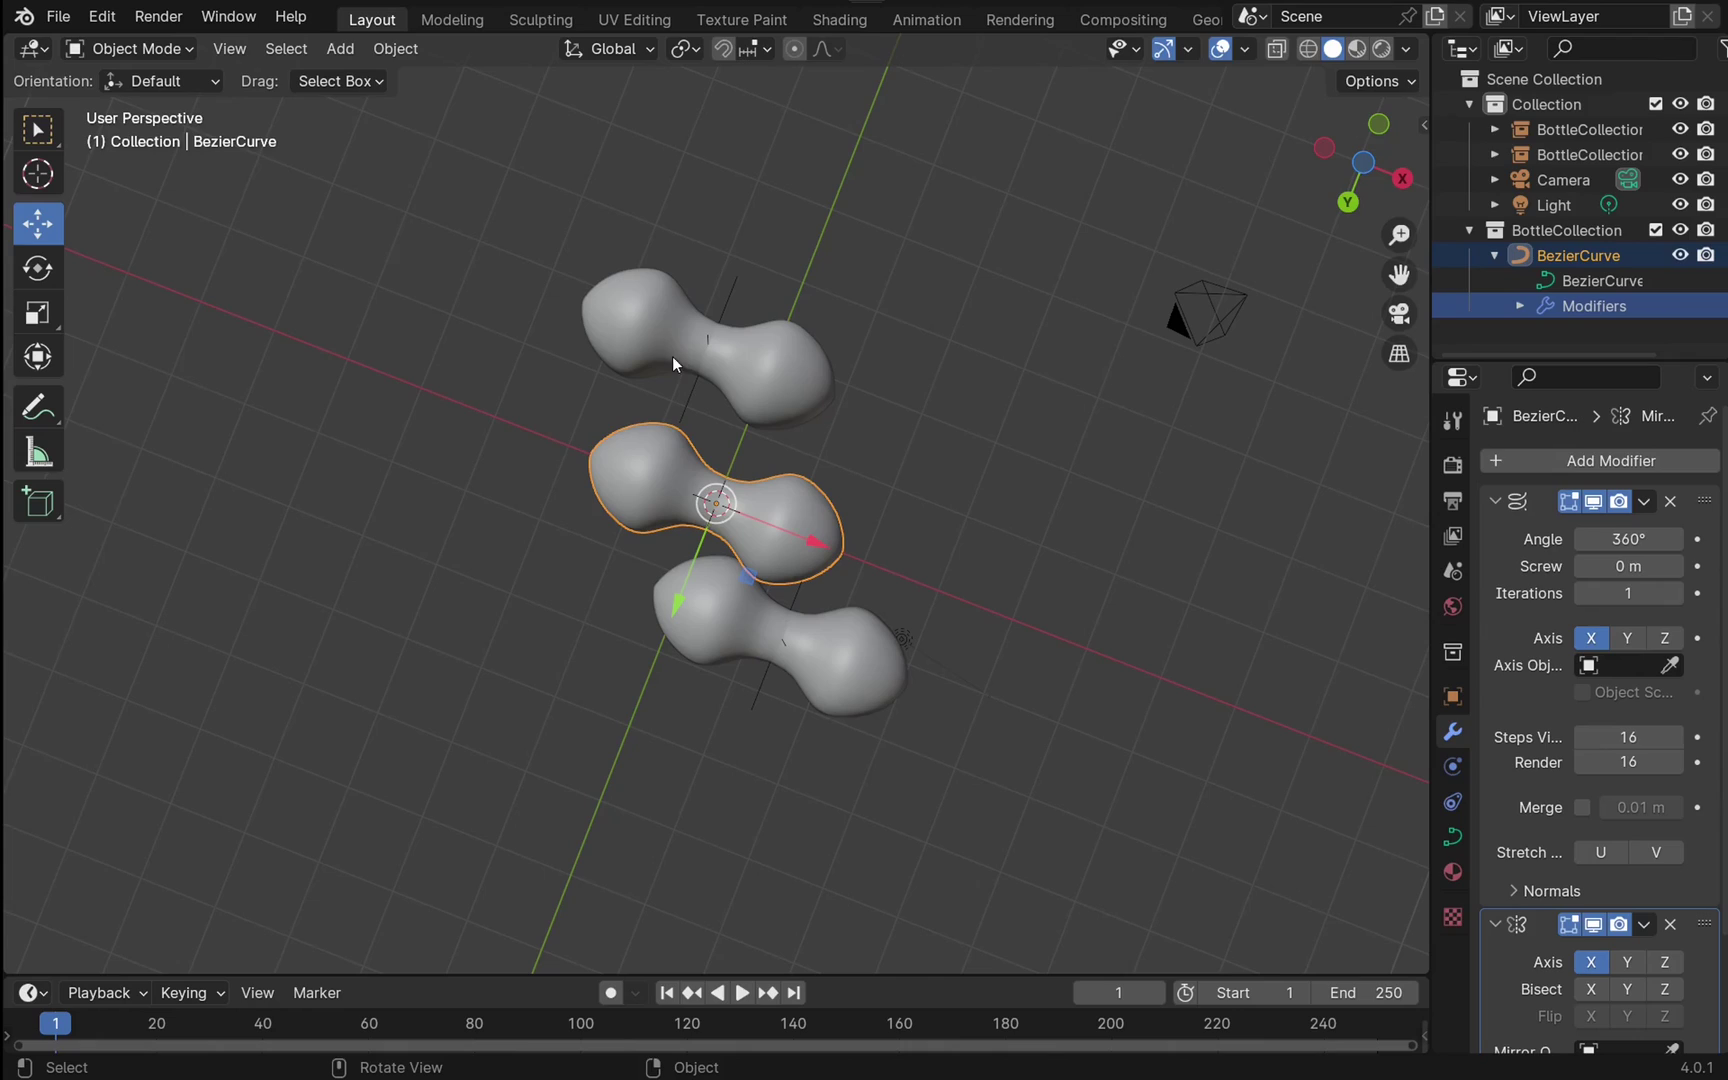
{"action": "left_click_drag", "start_coordinate": [815, 543], "coordinate": [846, 476]}
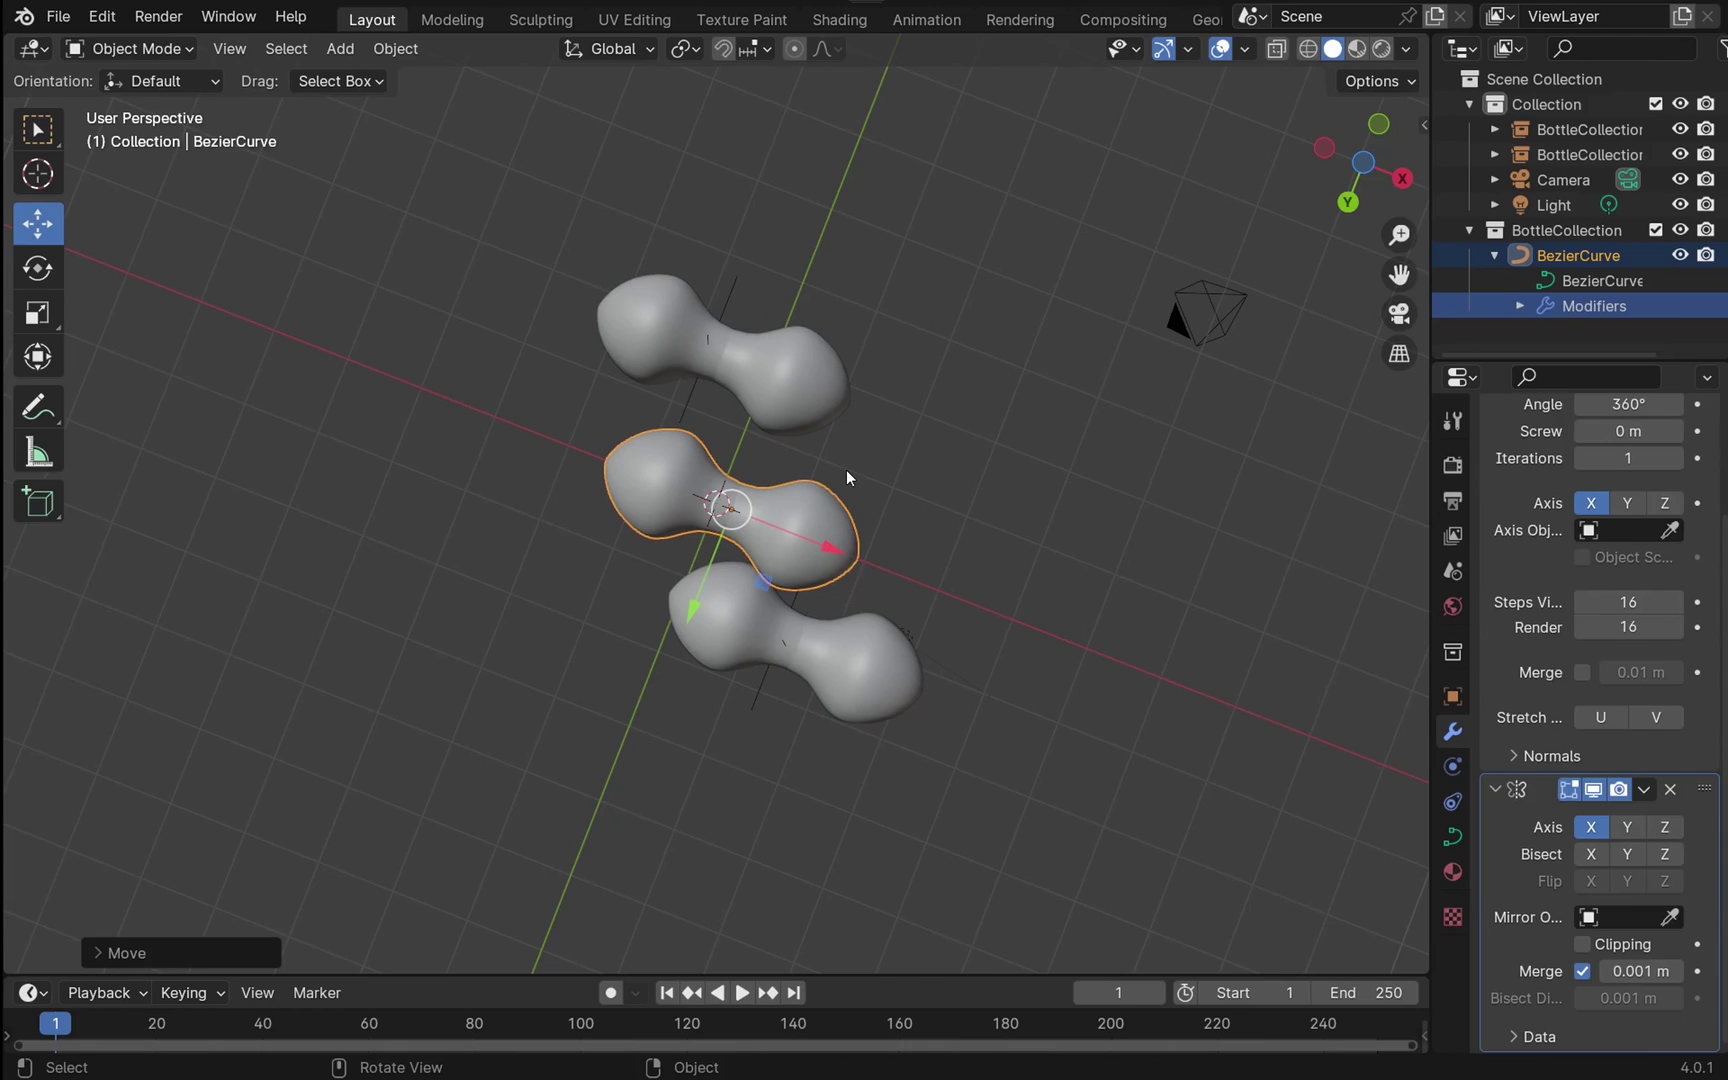